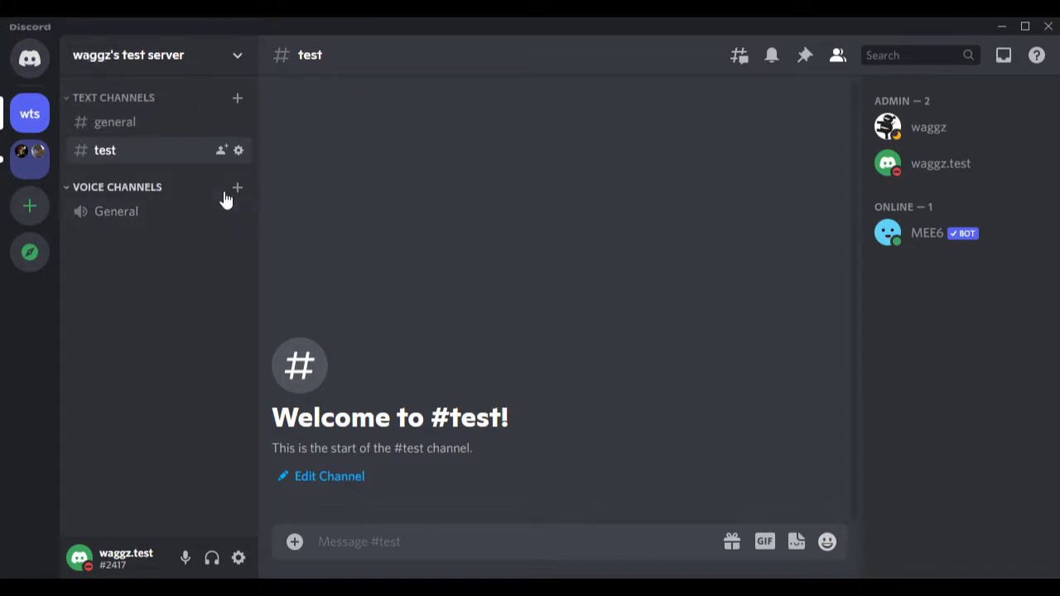
Create a webhook for the #test channel in its integration settings and copy the webhook's URL
click(238, 150)
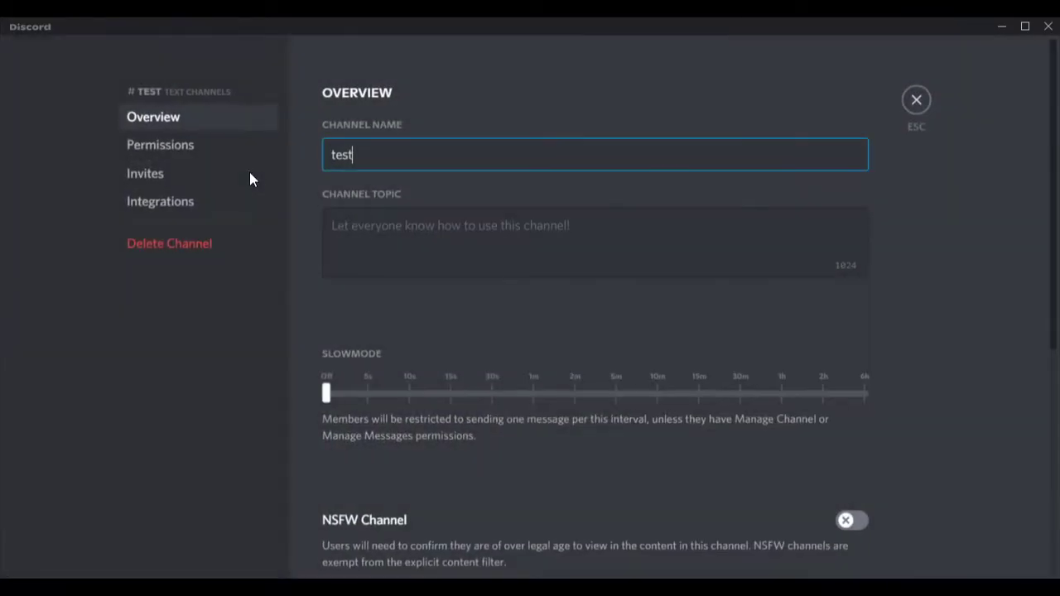
click(164, 210)
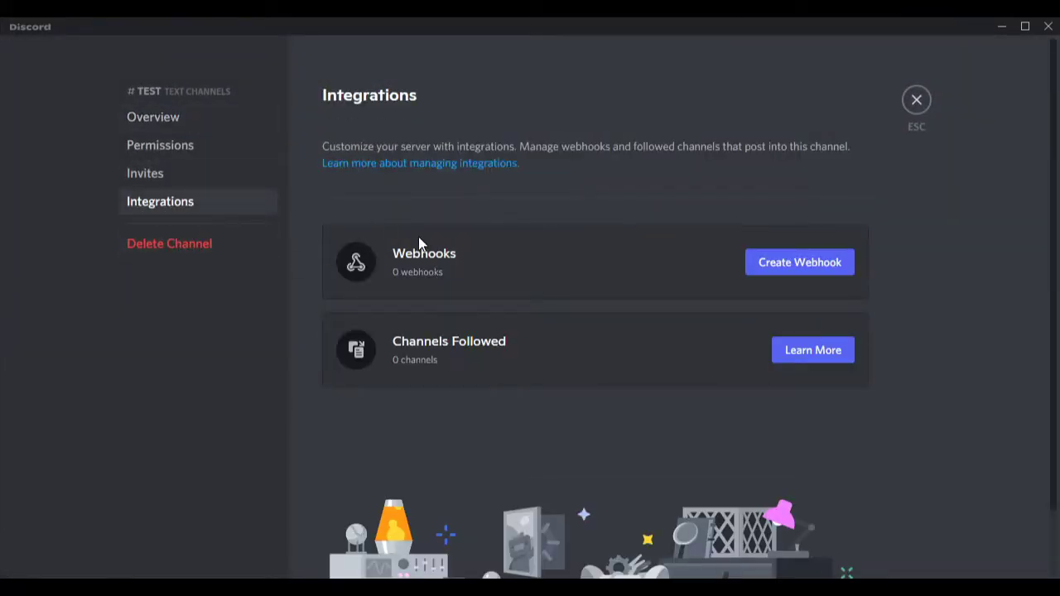
click(822, 270)
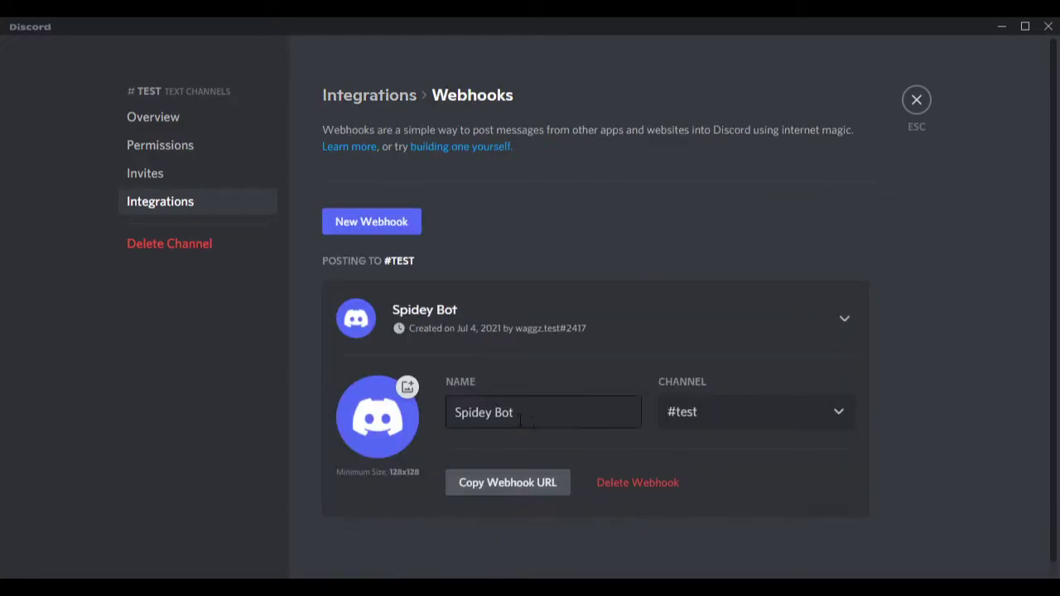
click(524, 490)
click(918, 104)
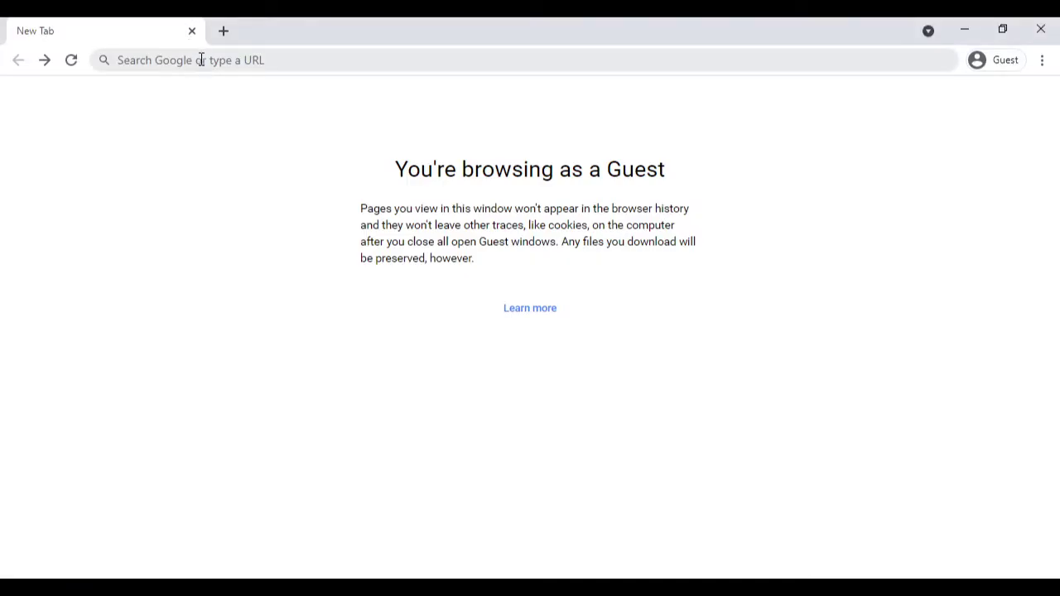
Switch to the web browser and open discohook.org
click(205, 58)
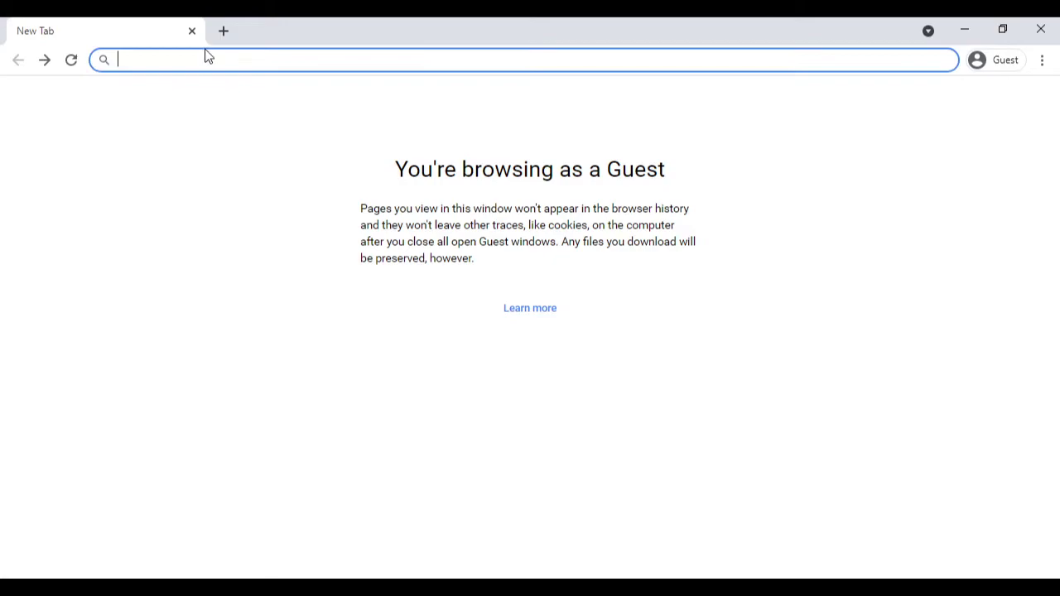
text(discohoo)
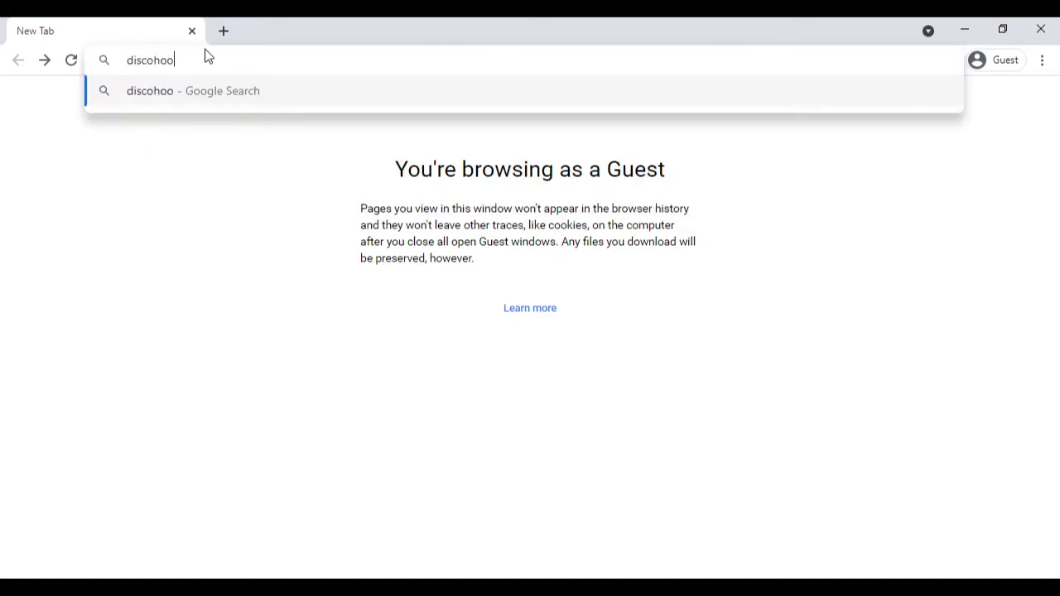
text(k.org)
key(Return)
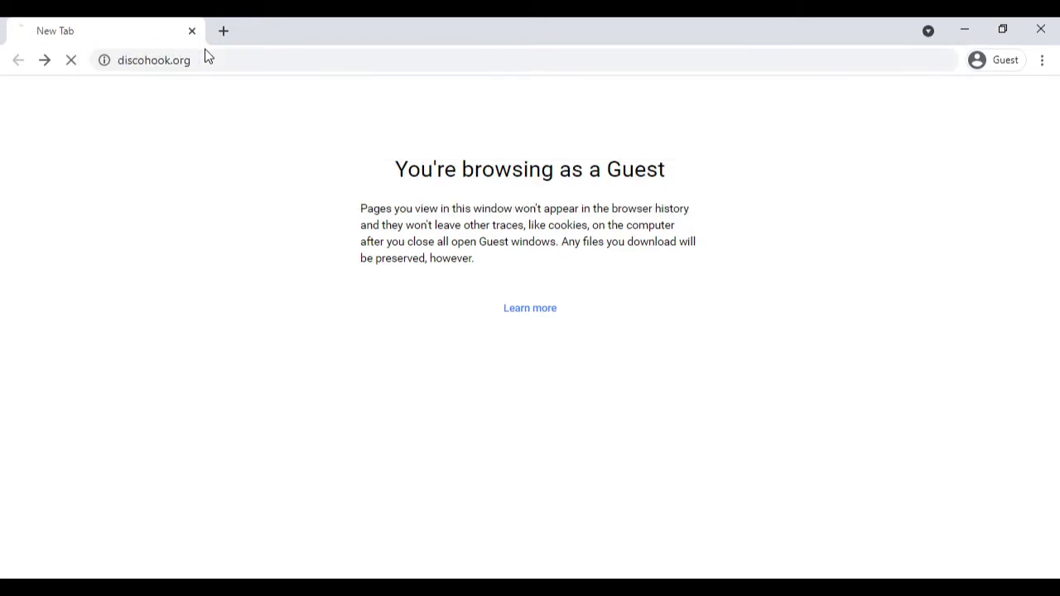
Paste the copied webhook URL into Discohook and send the default welcome message to the channel
click(266, 206)
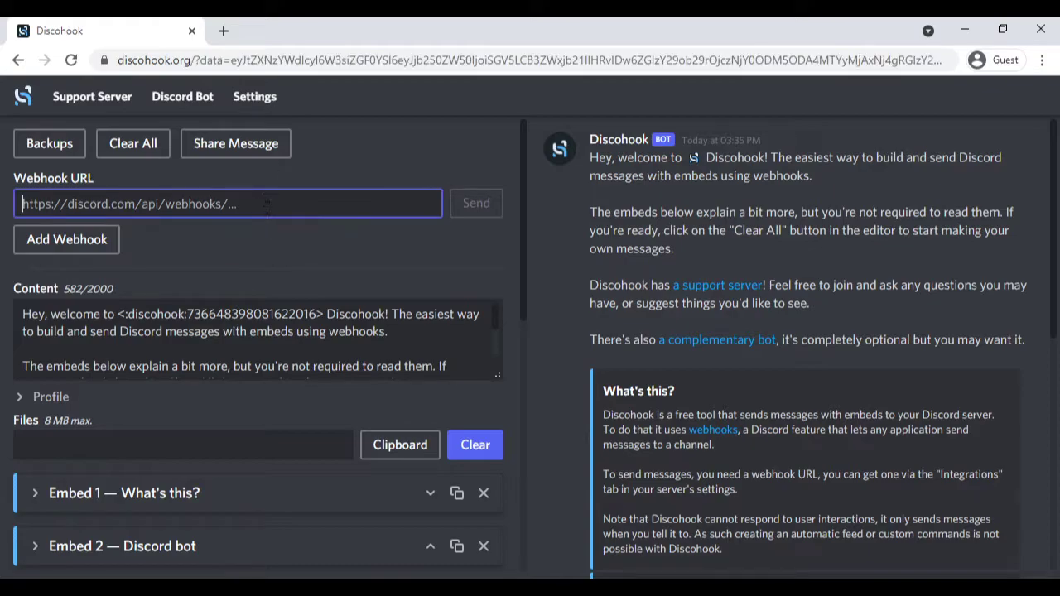
key(ctrl+v)
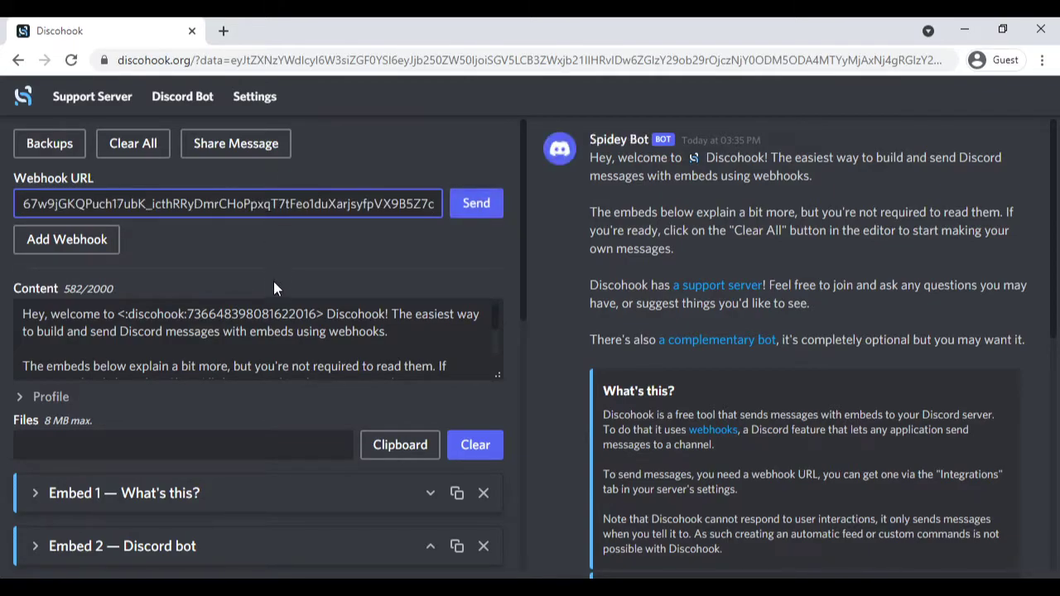
scroll(598, 319, down, 5)
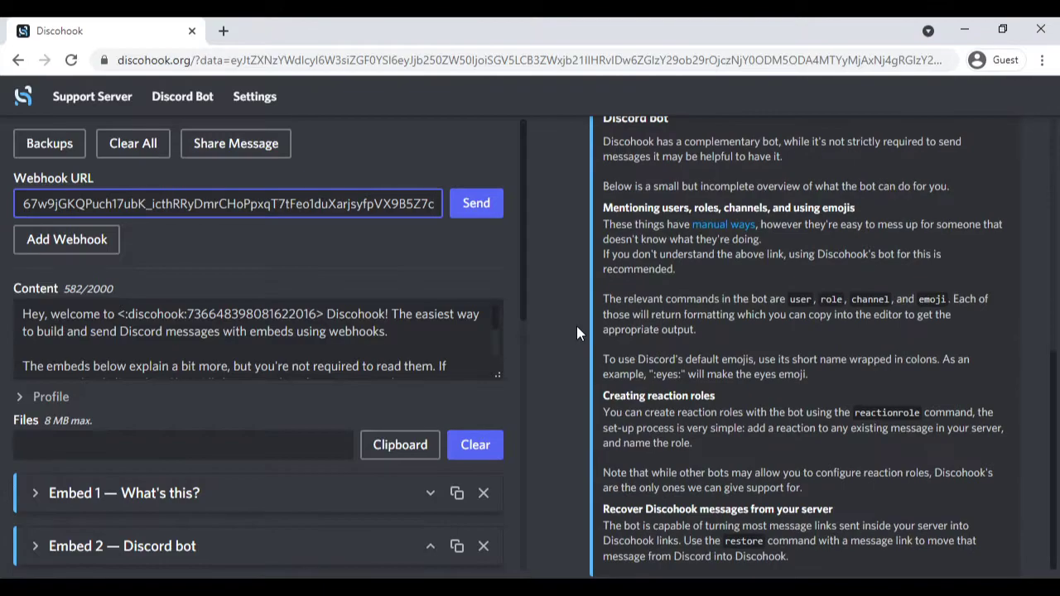
scroll(576, 326, up, 6)
click(465, 205)
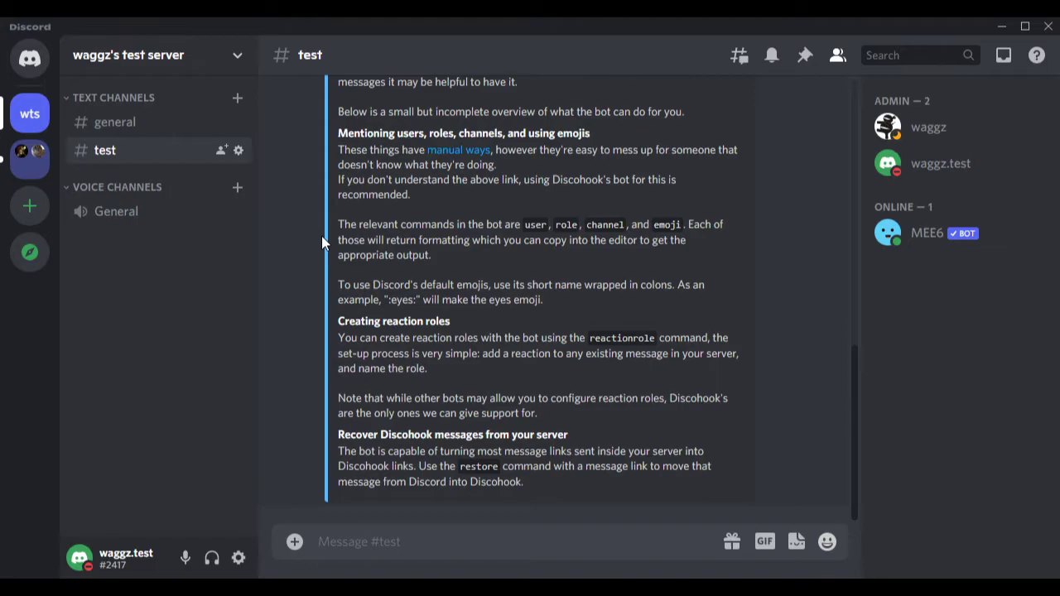
Examine the webhook message sent to the #test channel in Discord, from its welcome text to the last embed
scroll(323, 240, up, 10)
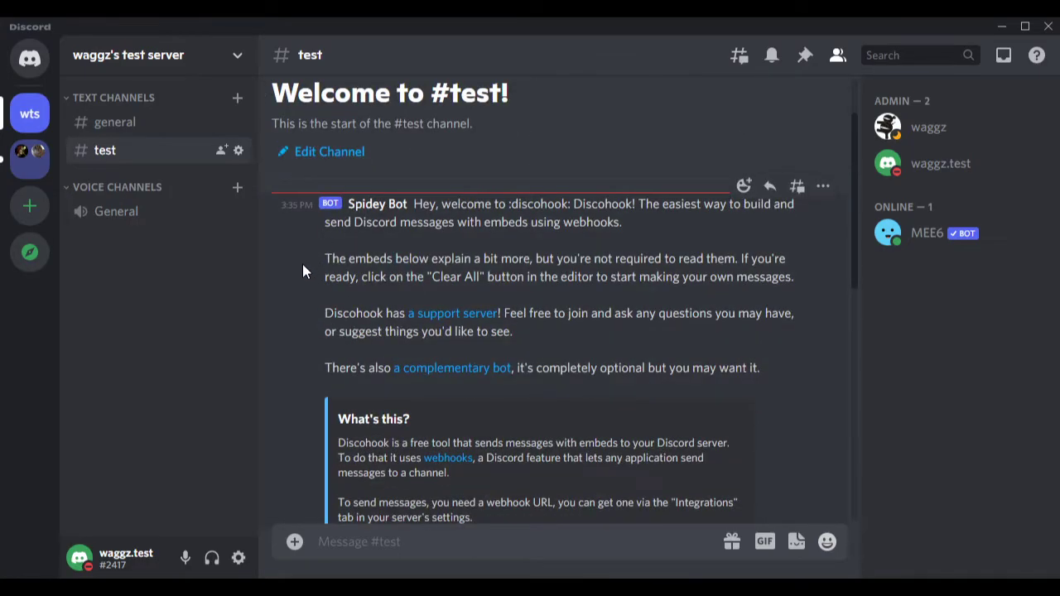
scroll(300, 263, down, 10)
scroll(300, 263, up, 12)
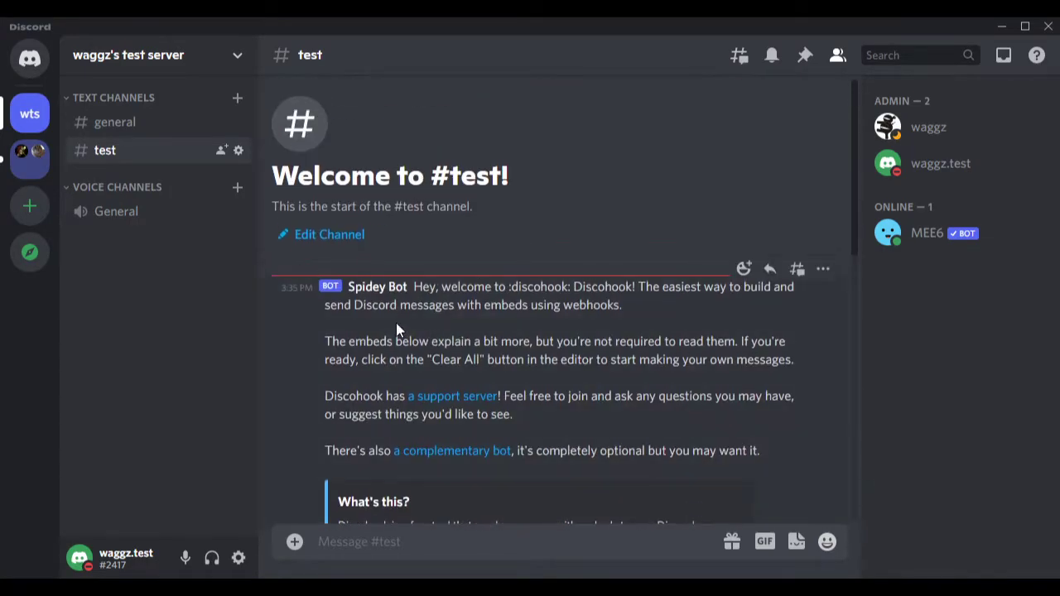
scroll(308, 365, down, 10)
scroll(307, 360, up, 10)
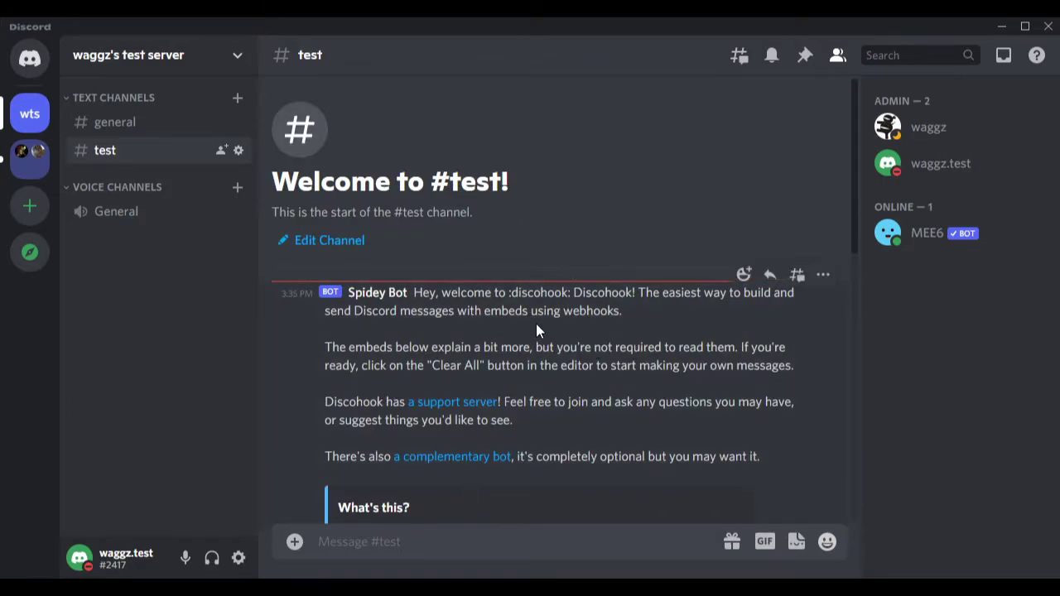
scroll(285, 362, down, 9)
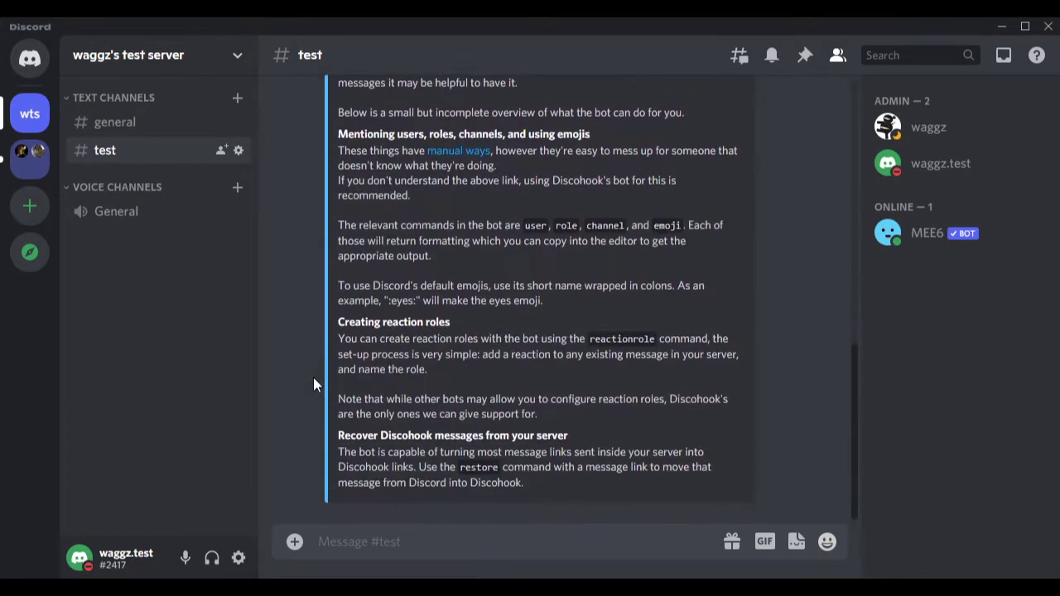
Back in Discohook, delete the first two paragraphs of the message content so it starts with "Discohook has"
key(alt+Tab)
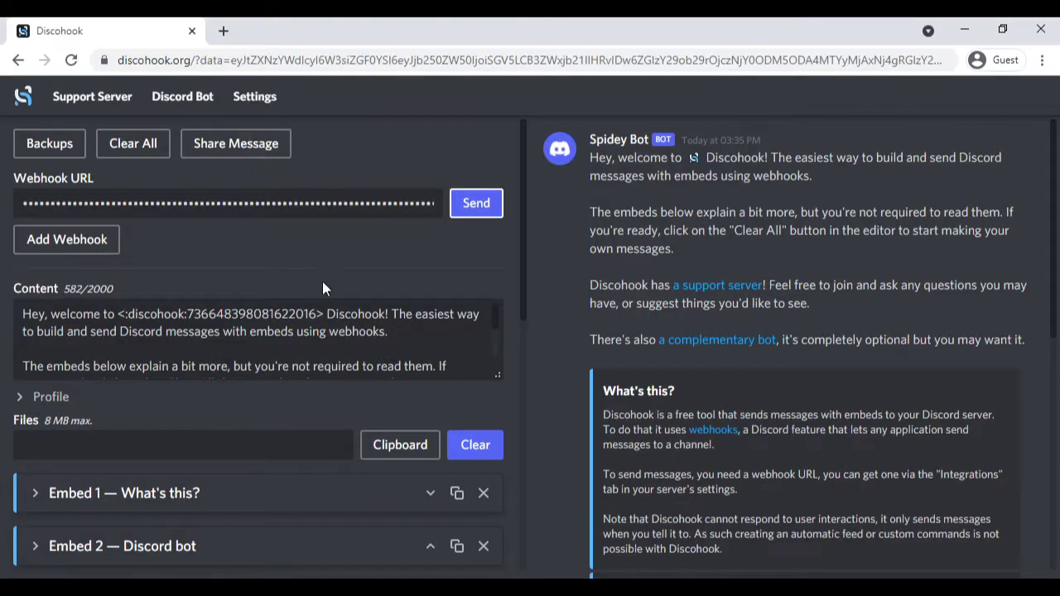
click(305, 362)
key(ctrl+a)
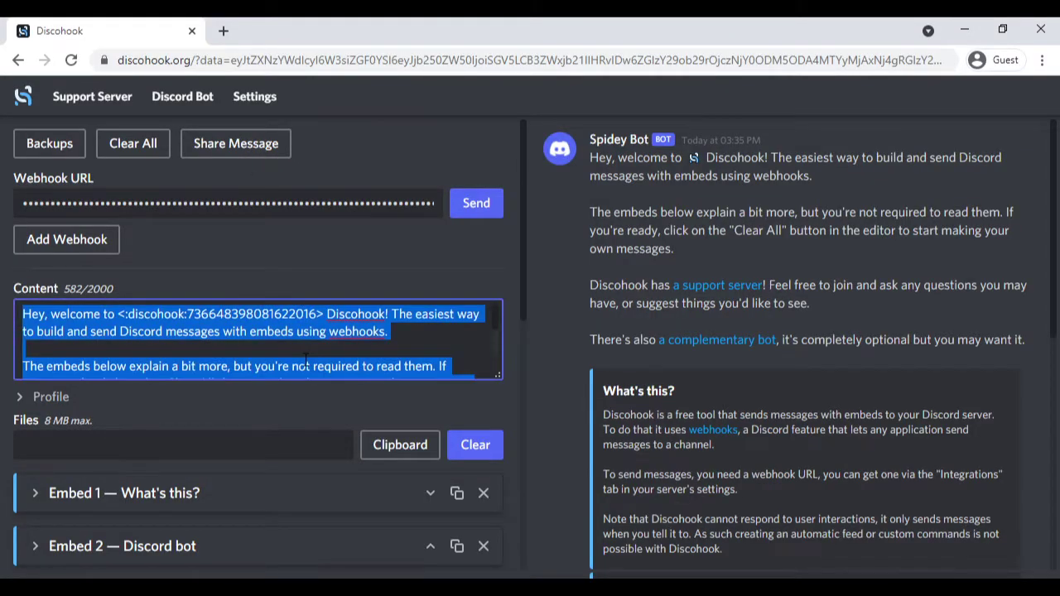
key(ctrl+End)
key(ctrl+Home)
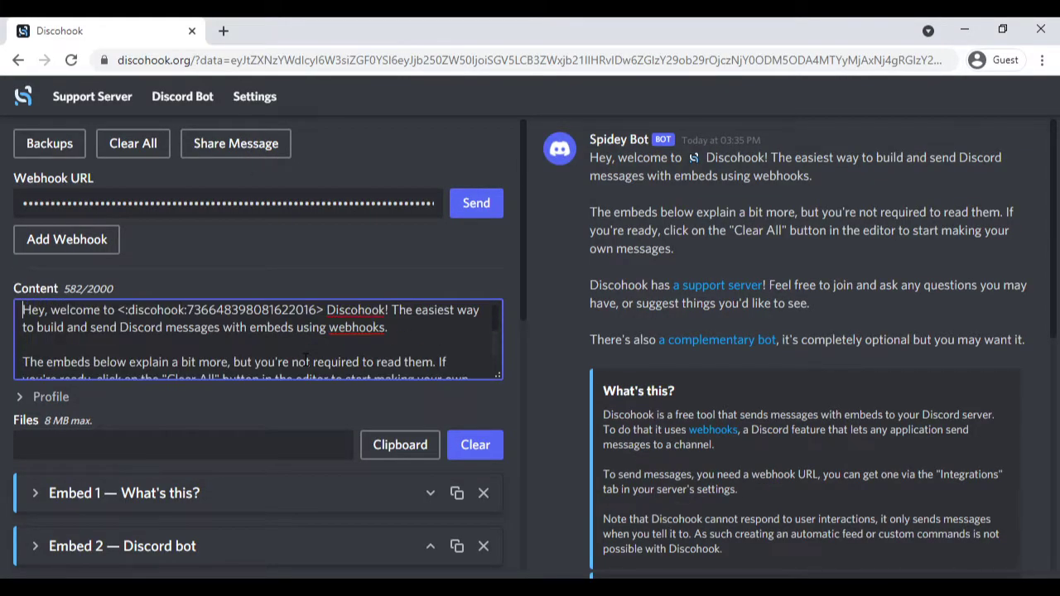
key(shift+Down)
key(shift+Down)
key(shift+Down)
key(BackSpace)
key(shift+Down)
key(shift+Down)
key(shift+Down)
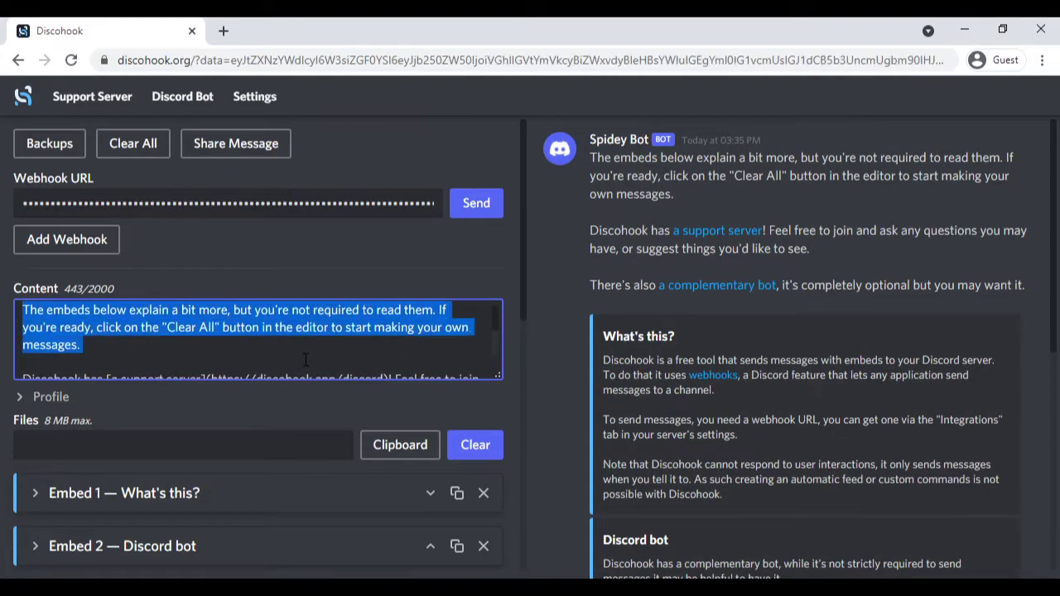
key(BackSpace)
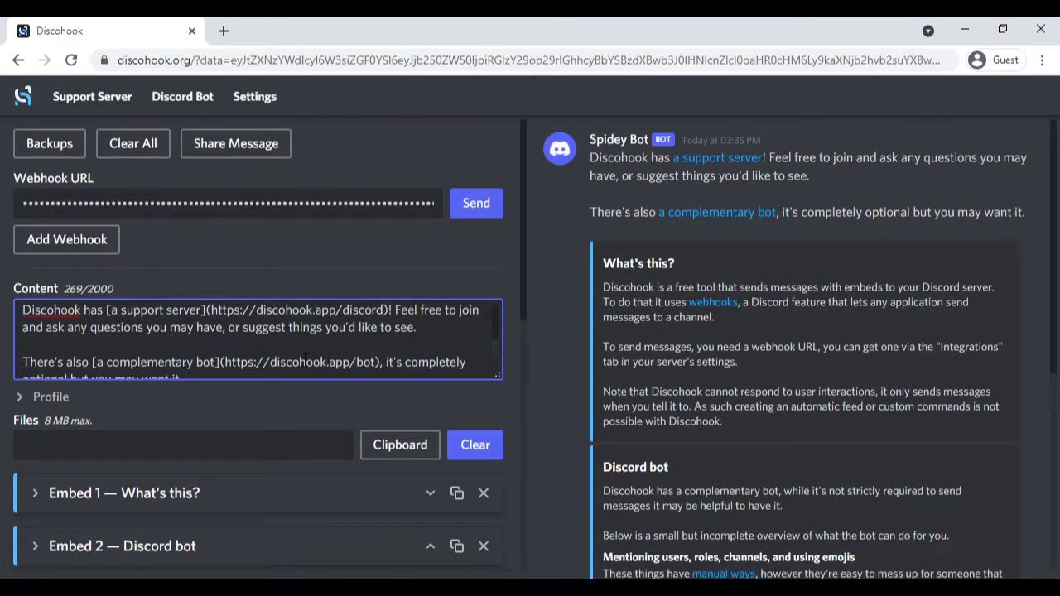
Remove the "What's this?" and "Discord bot" embeds from the message
scroll(306, 358, down, 3)
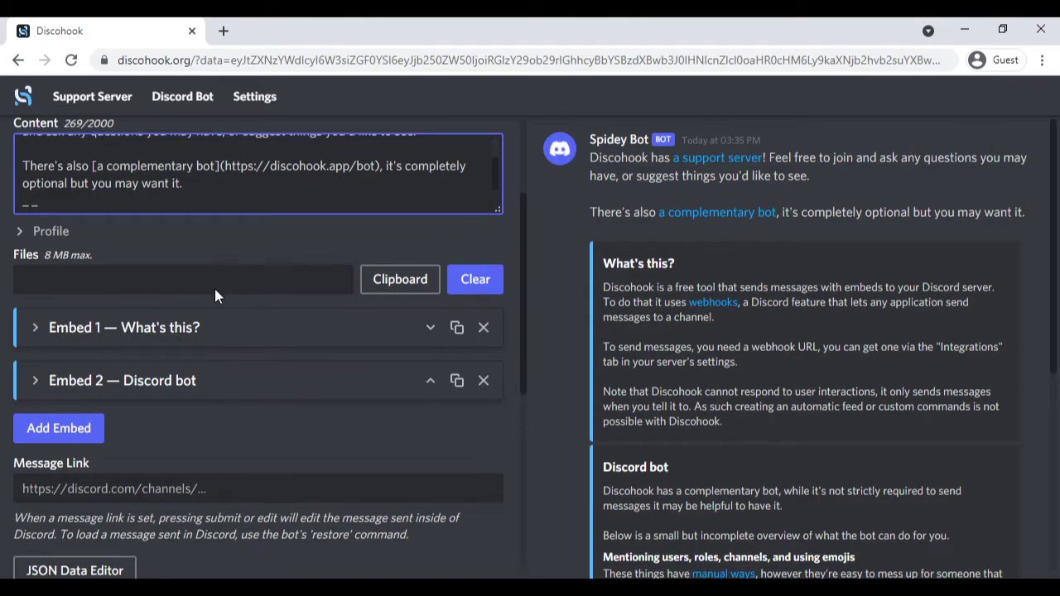
click(484, 327)
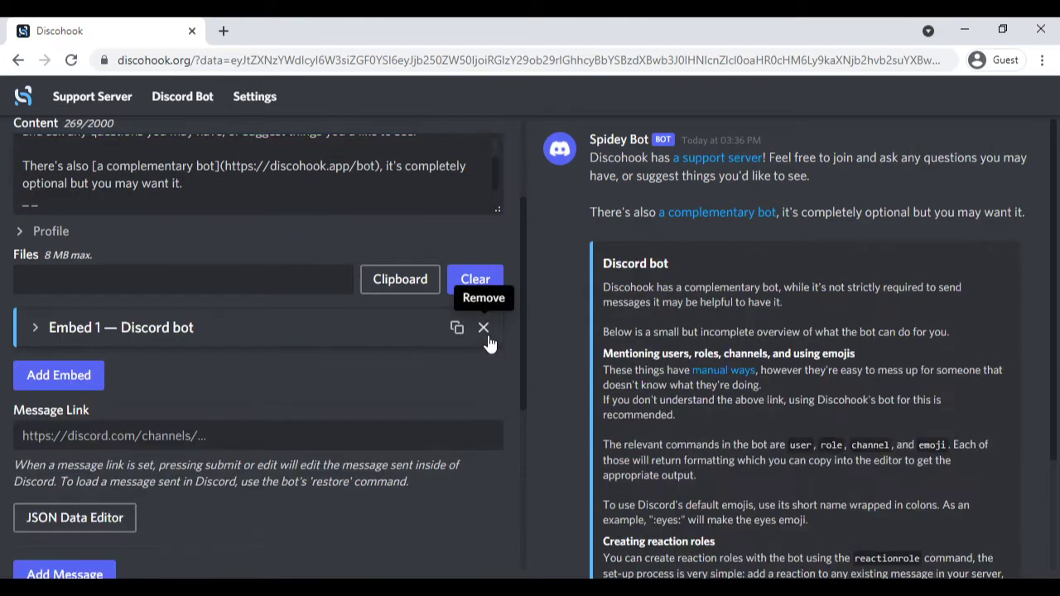
click(483, 327)
scroll(126, 239, up, 2)
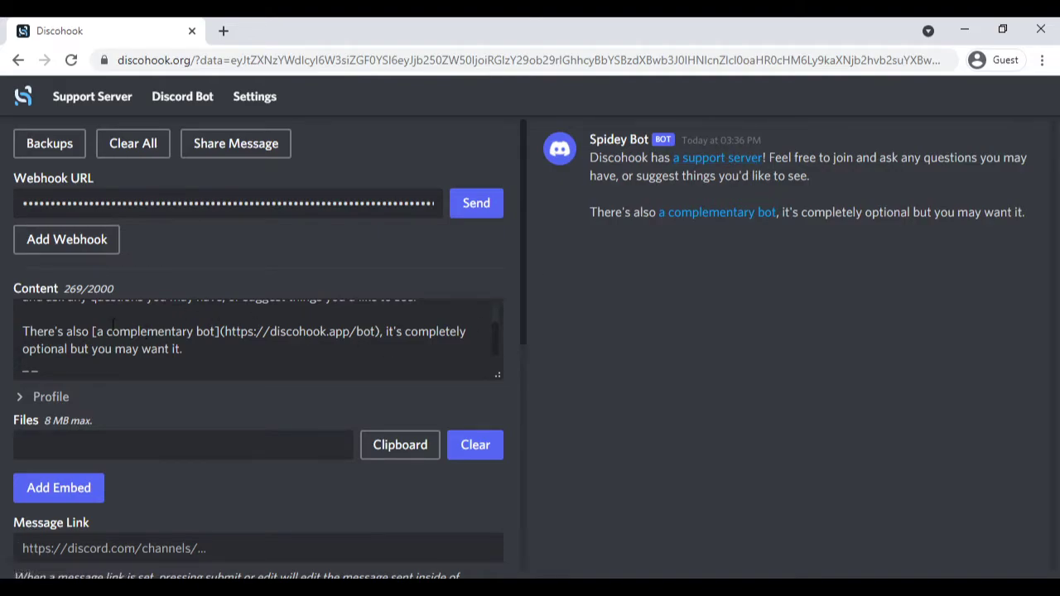
drag(92, 332, 400, 346)
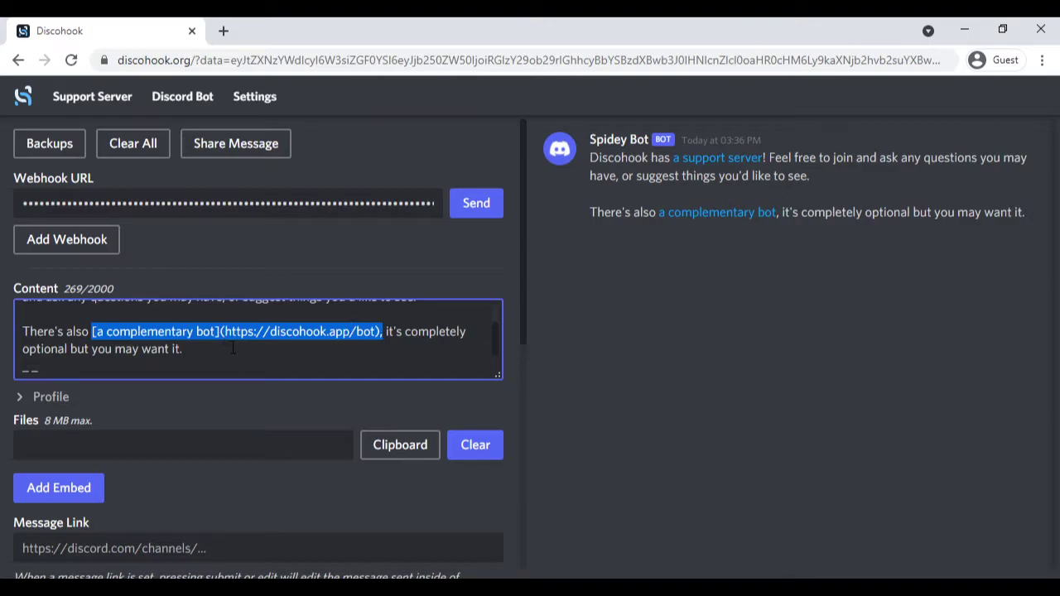
scroll(232, 347, up, 2)
scroll(235, 339, down, 2)
click(37, 368)
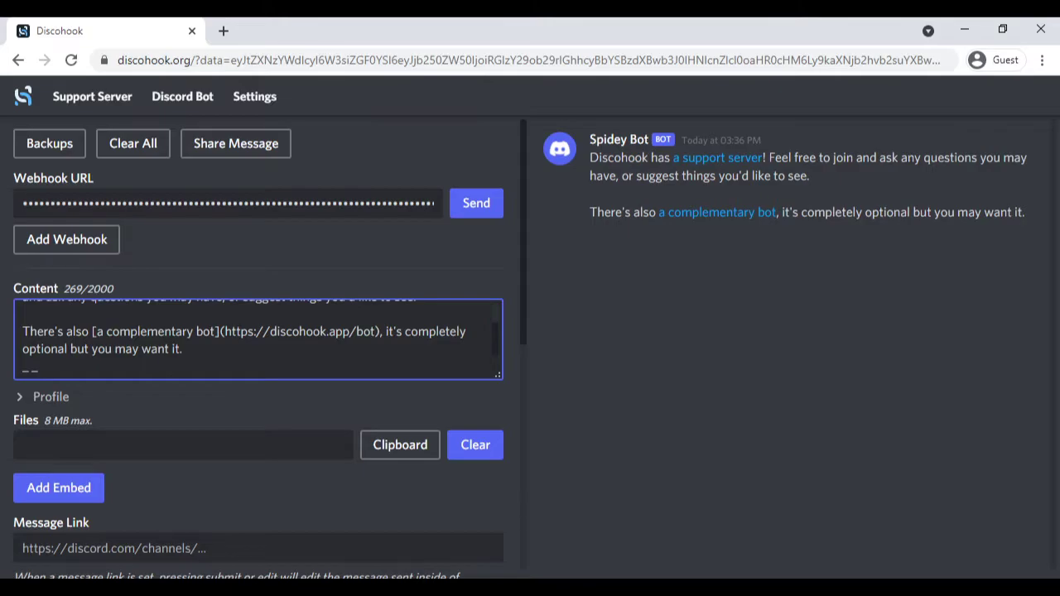
Switch to Discord and copy the message link of the Spidey Bot message in #test
key(alt+Tab)
scroll(506, 174, up, 5)
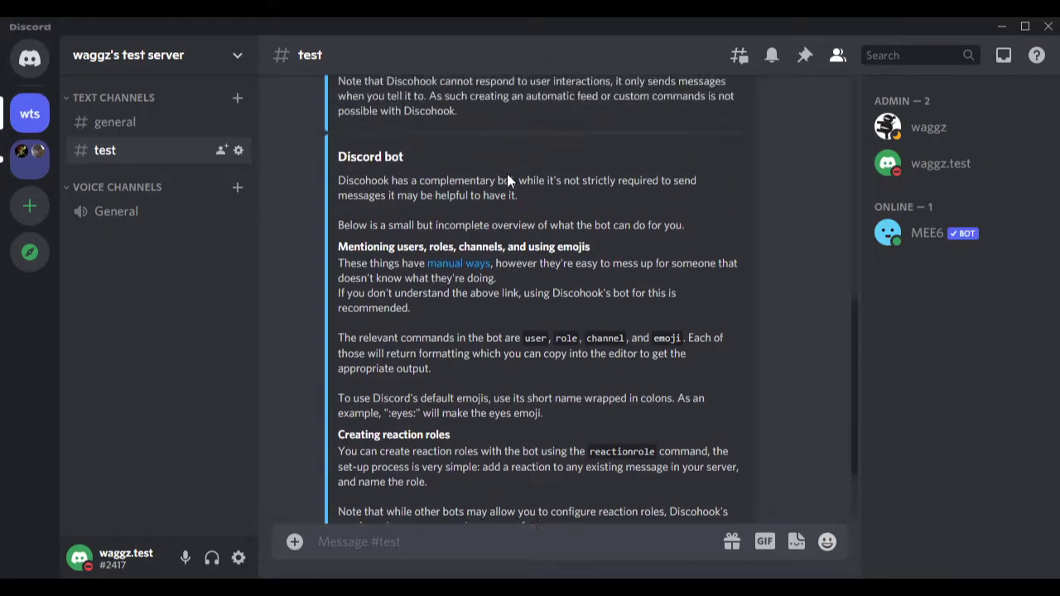
scroll(428, 260, up, 4)
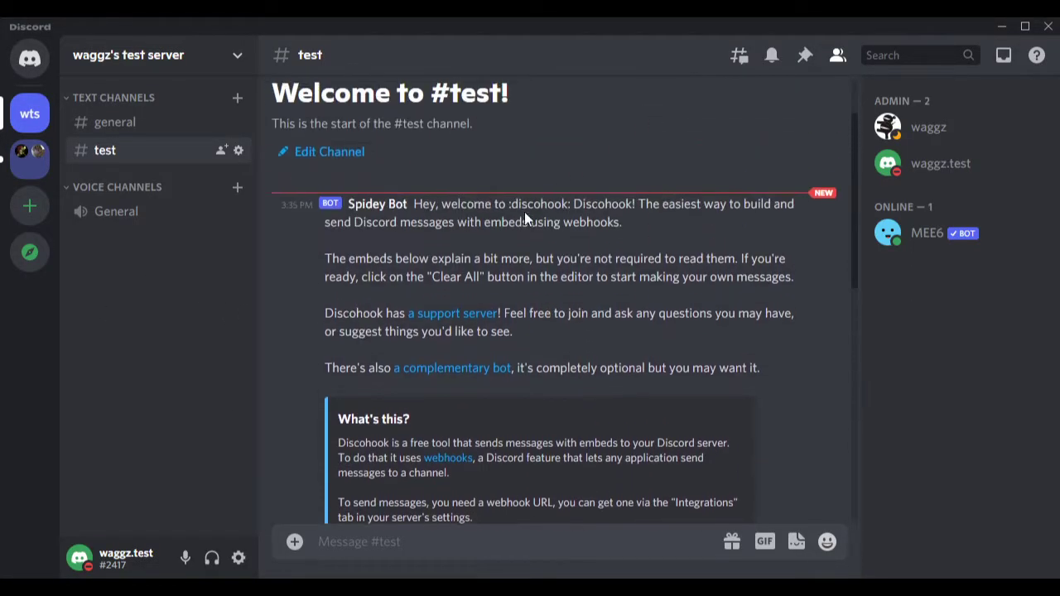
click(824, 187)
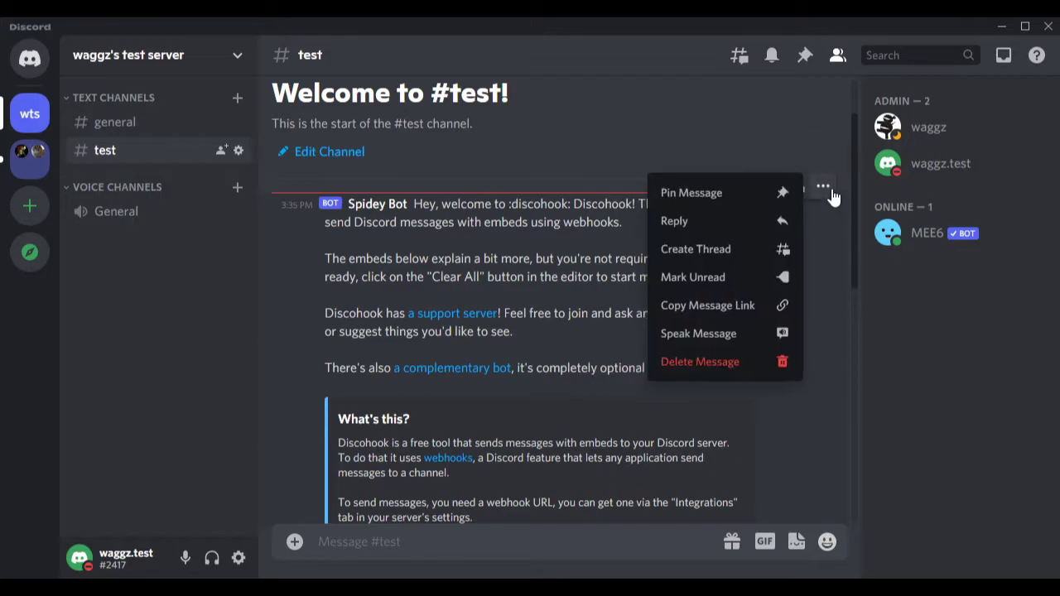
click(750, 317)
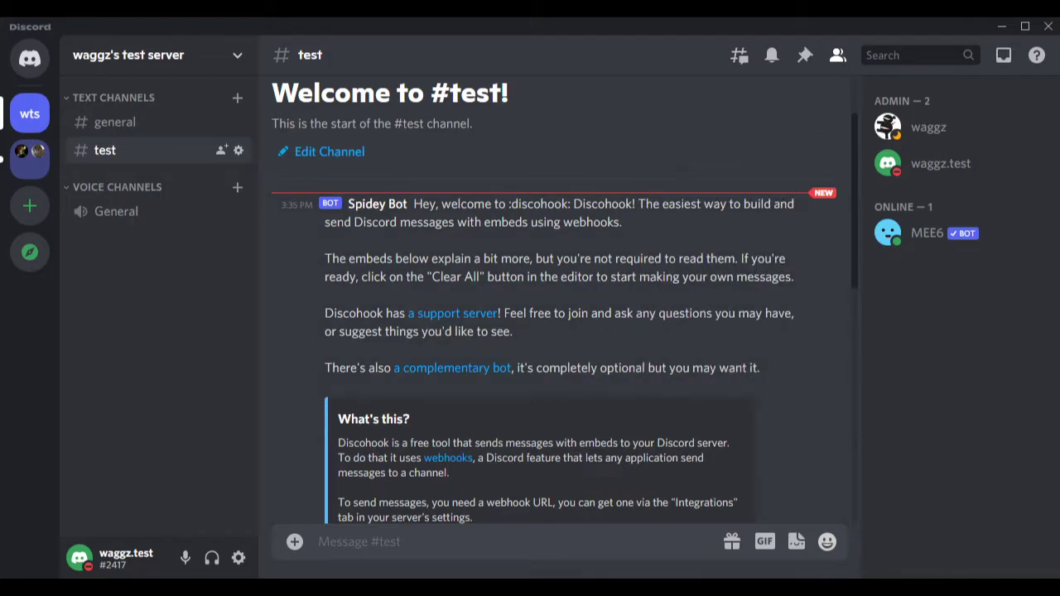
Return to Discohook and paste the copied Discord link as the message link
key(alt+Tab)
scroll(248, 339, down, 5)
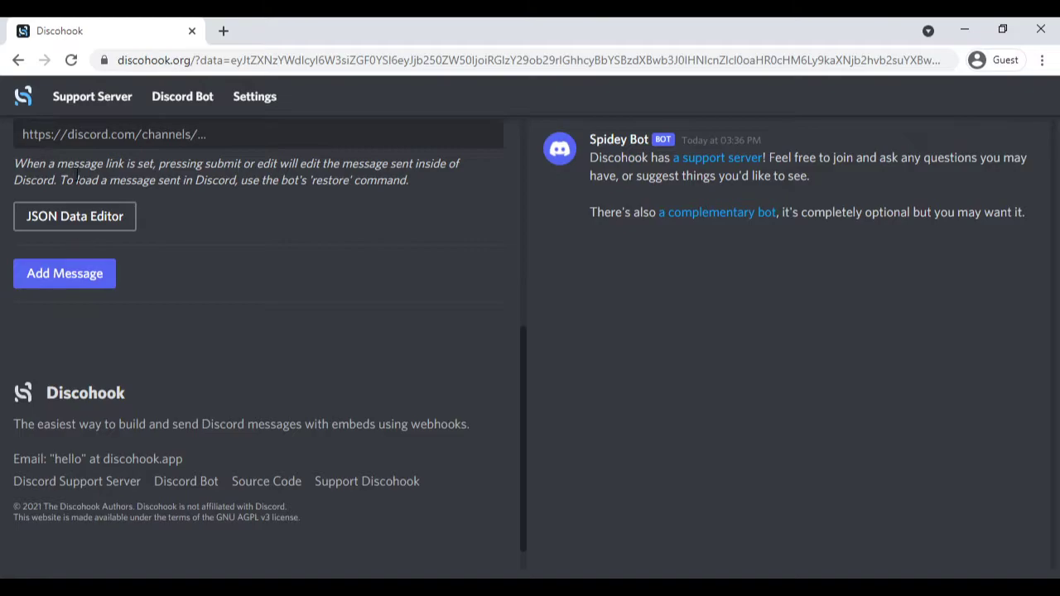
click(77, 217)
key(ctrl+v)
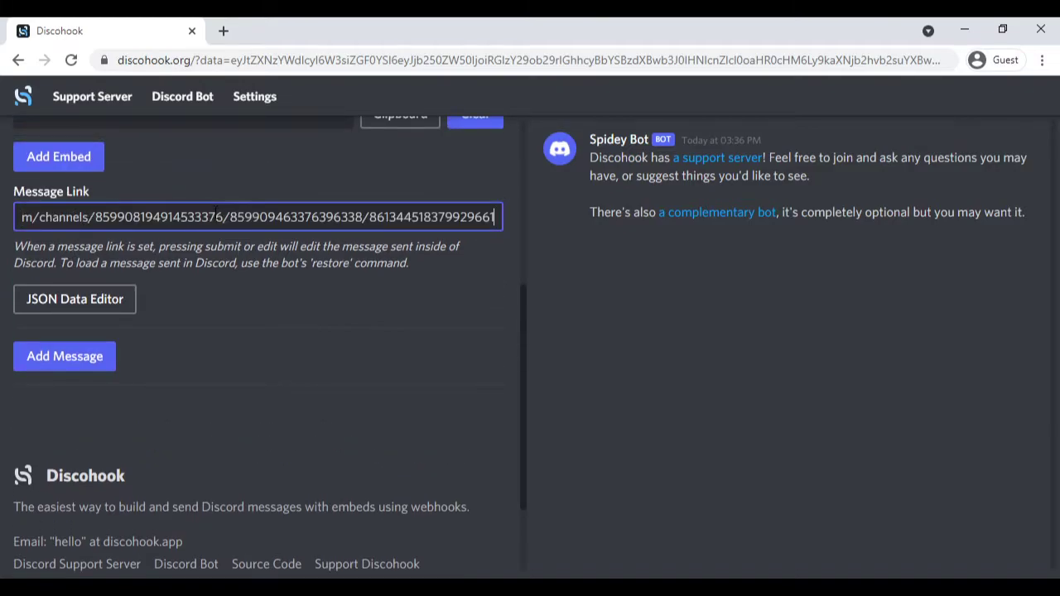
Apply the edit to the linked webhook message and check the updated message in Discord's #test channel
scroll(176, 270, up, 4)
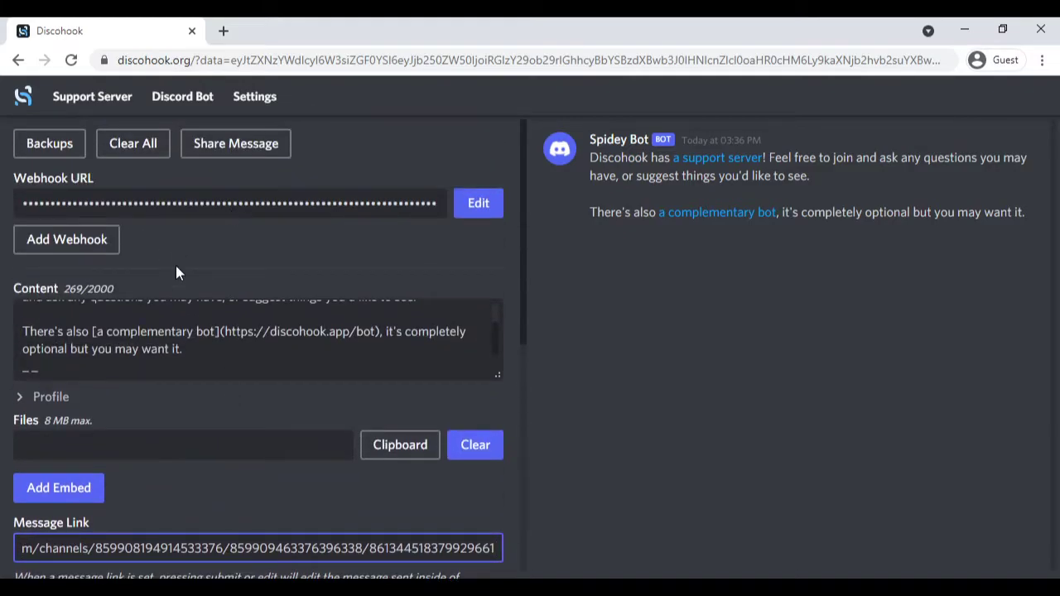
click(484, 208)
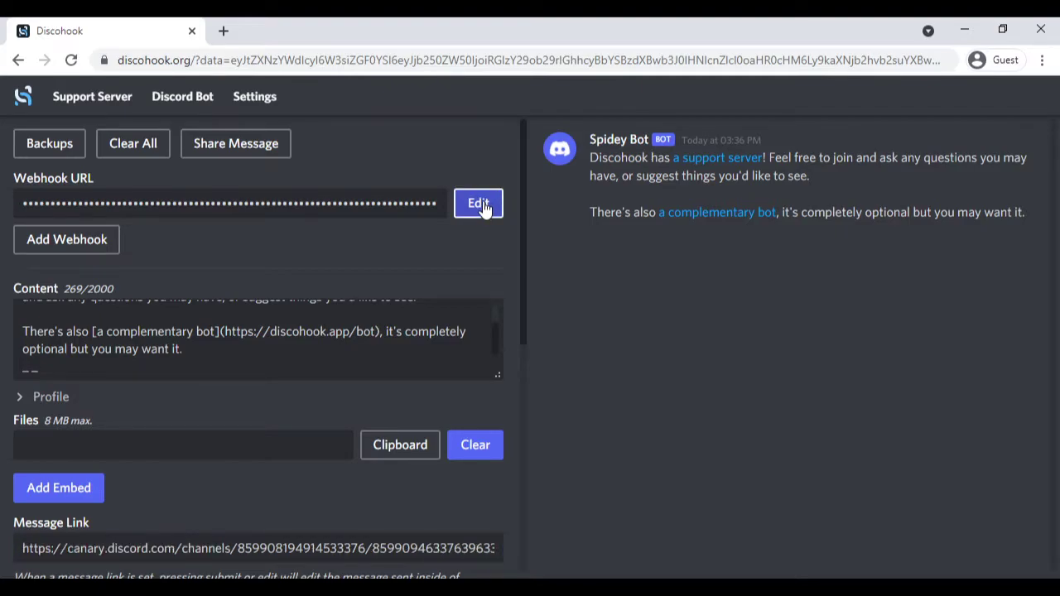
key(alt+Tab)
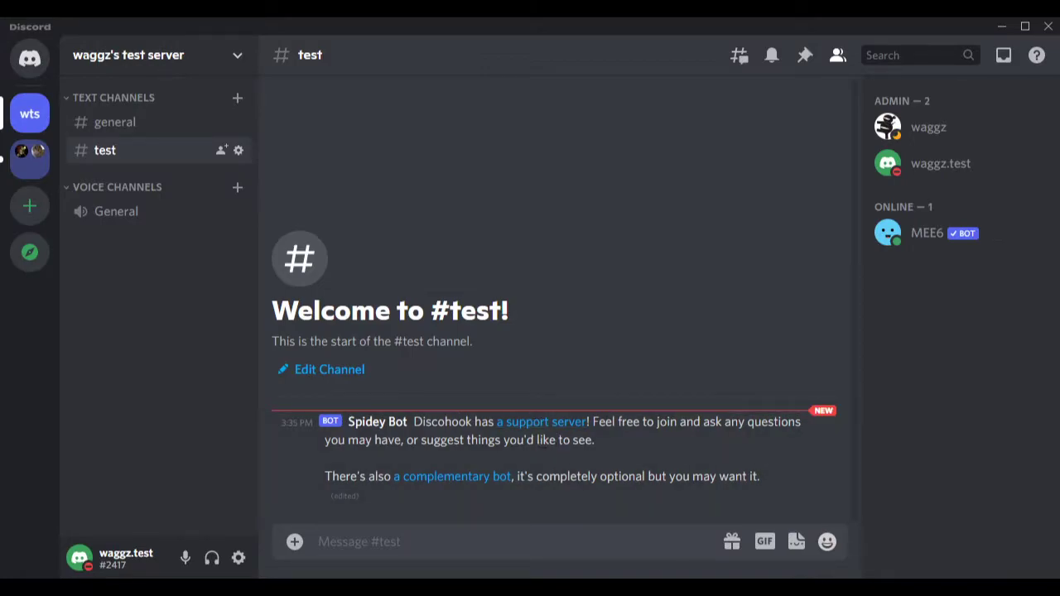
key(alt+Tab)
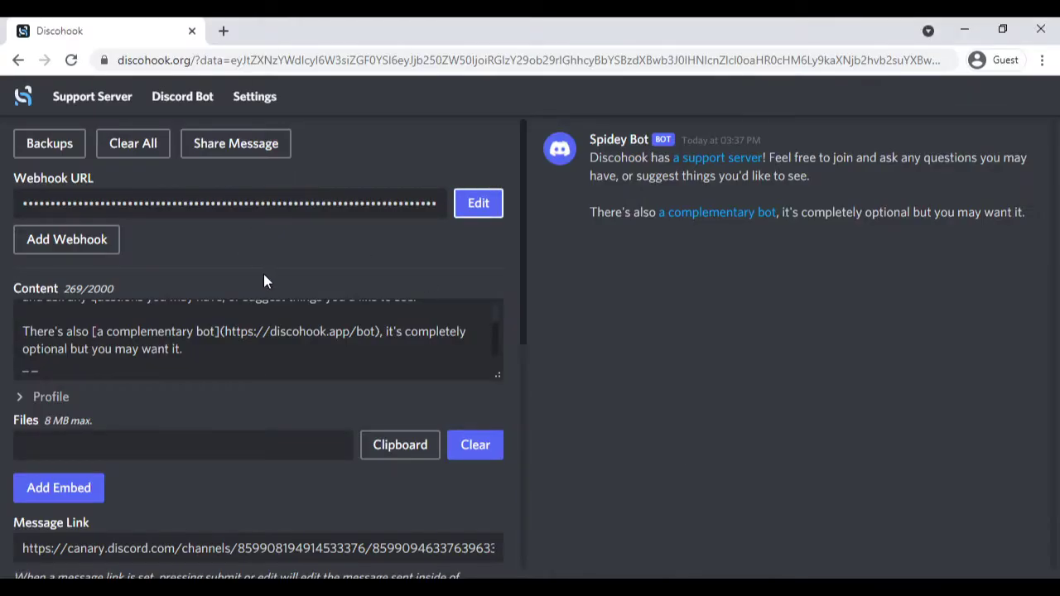
Add an embed to the webhook message and expand its settings
scroll(112, 338, down, 2)
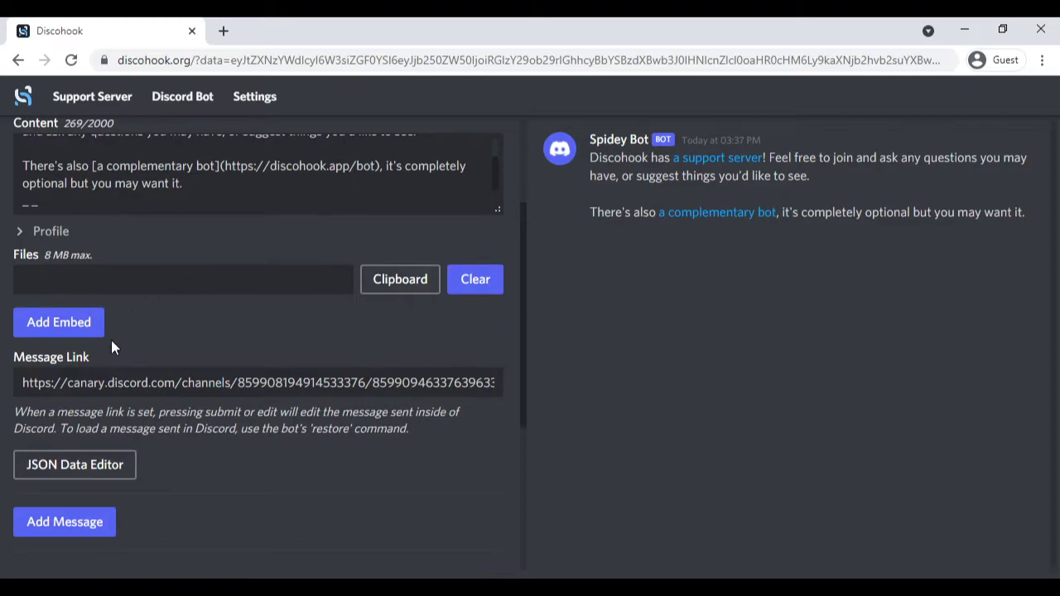
scroll(197, 281, up, 2)
scroll(200, 282, down, 2)
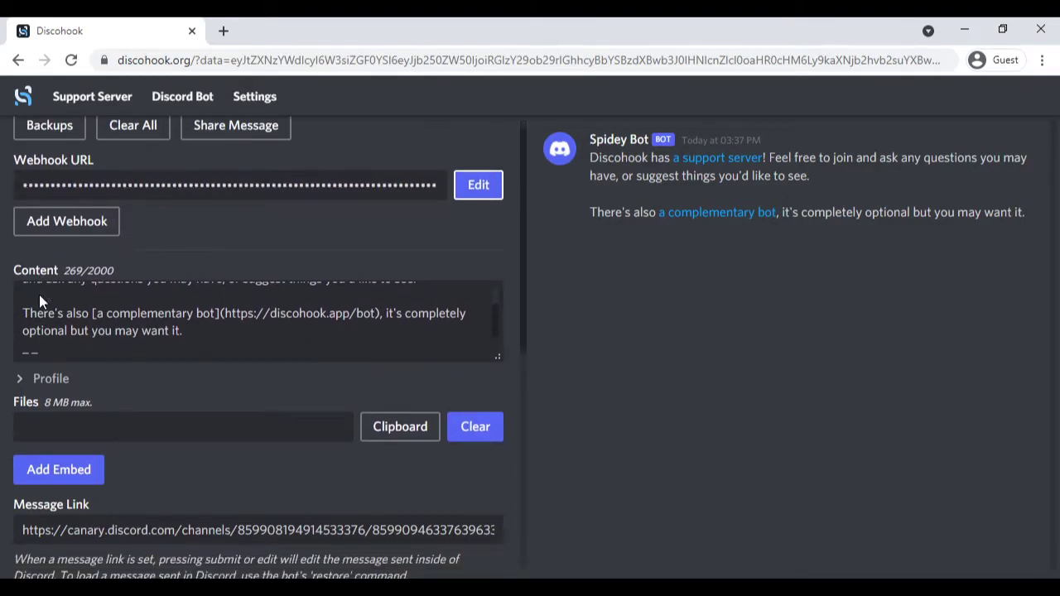
click(81, 325)
scroll(191, 343, down, 2)
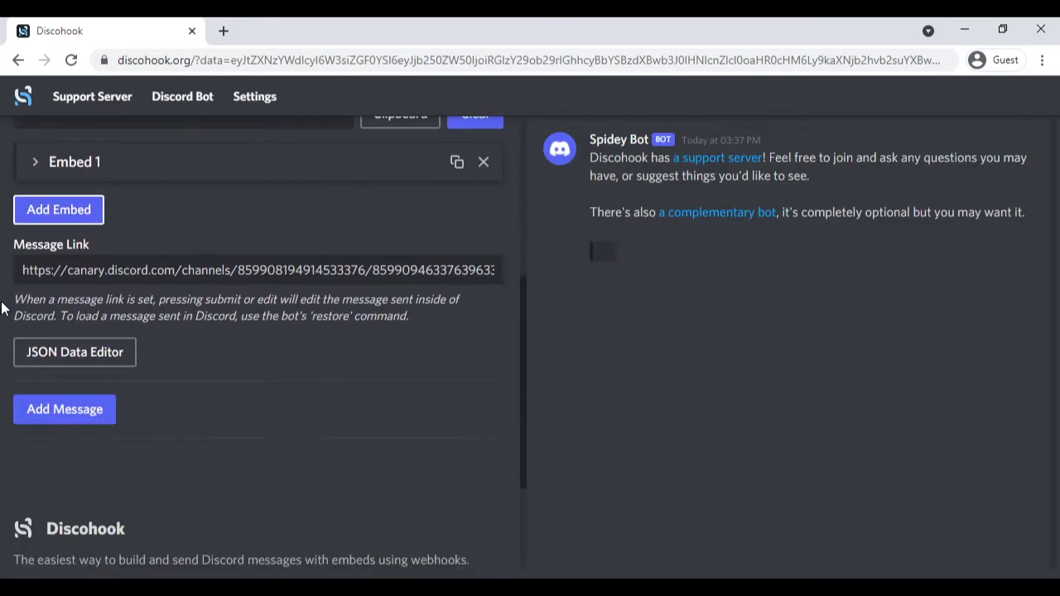
click(37, 161)
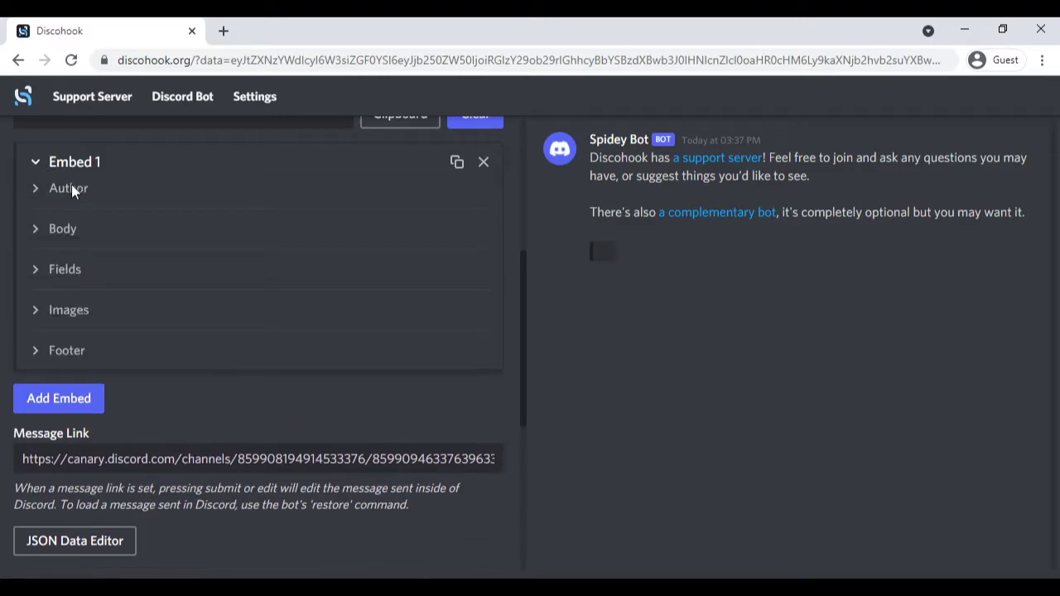
Enter the author's name in the Author section of Embed 1
click(71, 185)
click(116, 241)
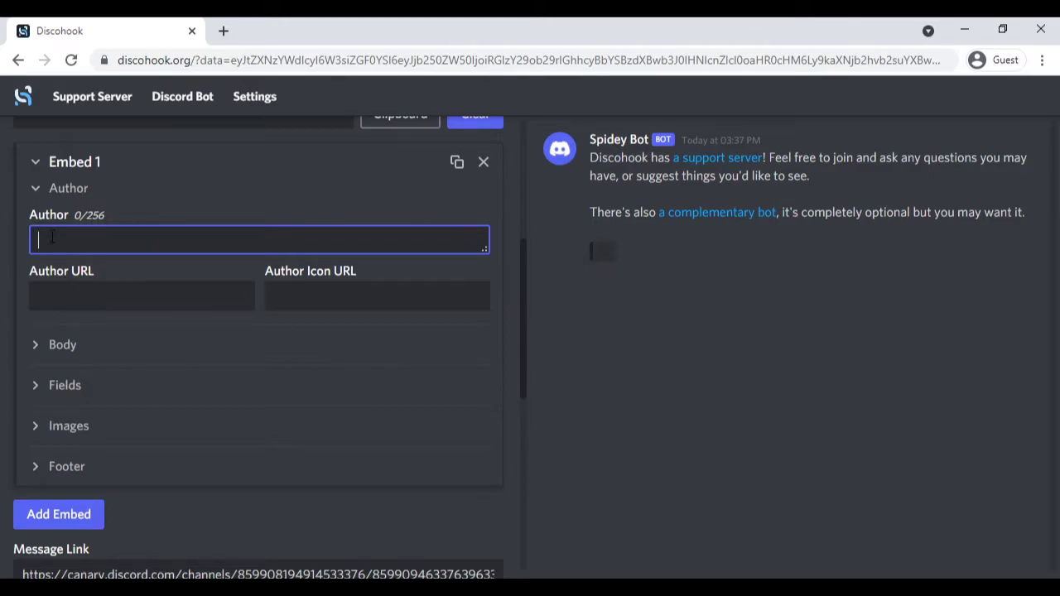
text(waggz)
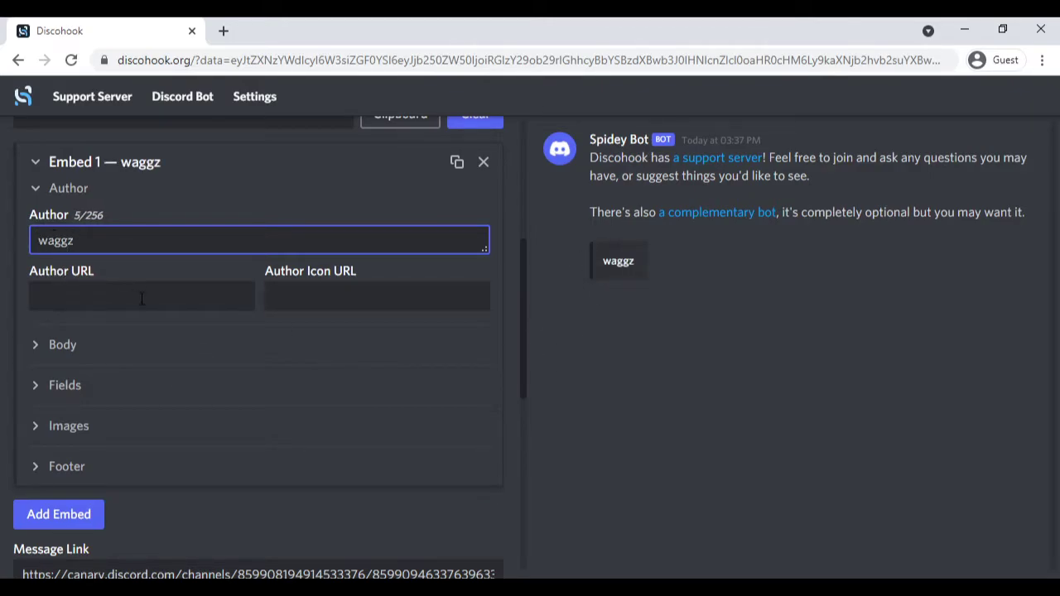
Get an image link from outside Discohook and paste it as the embed's author icon URL
click(136, 300)
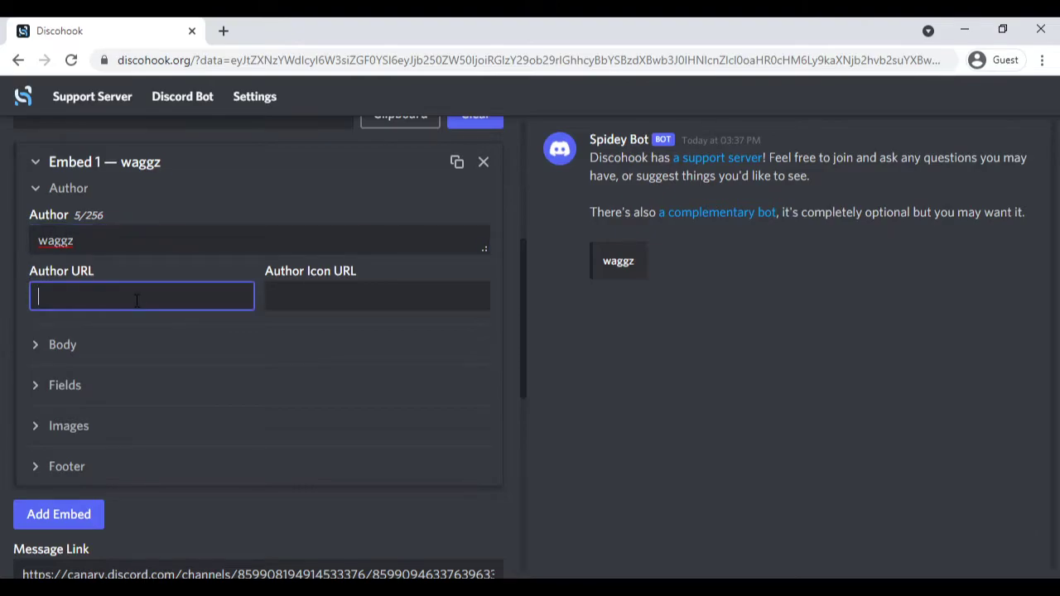
click(345, 302)
click(186, 299)
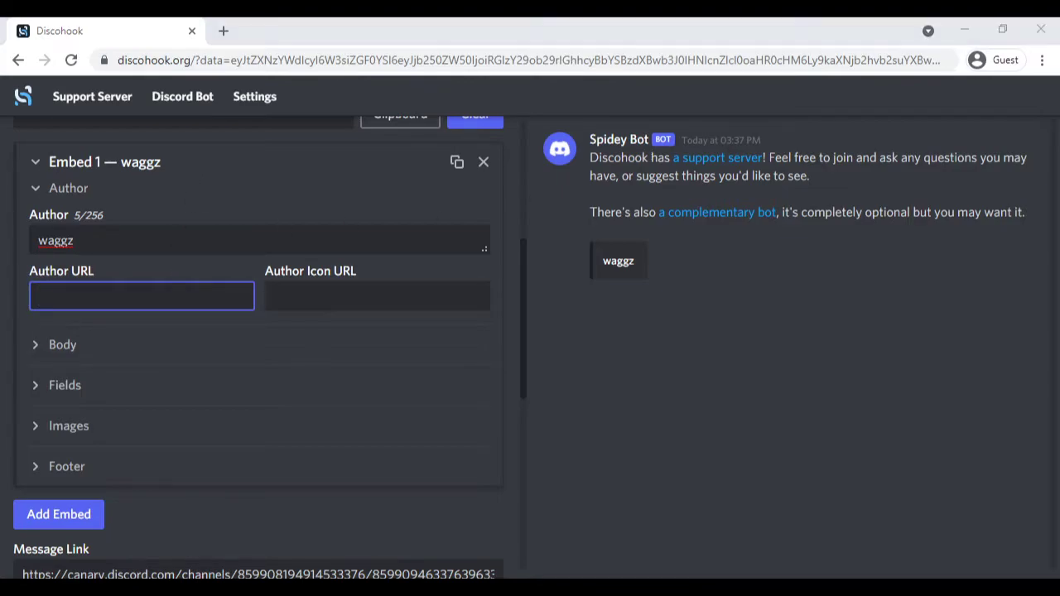
key(alt+Tab)
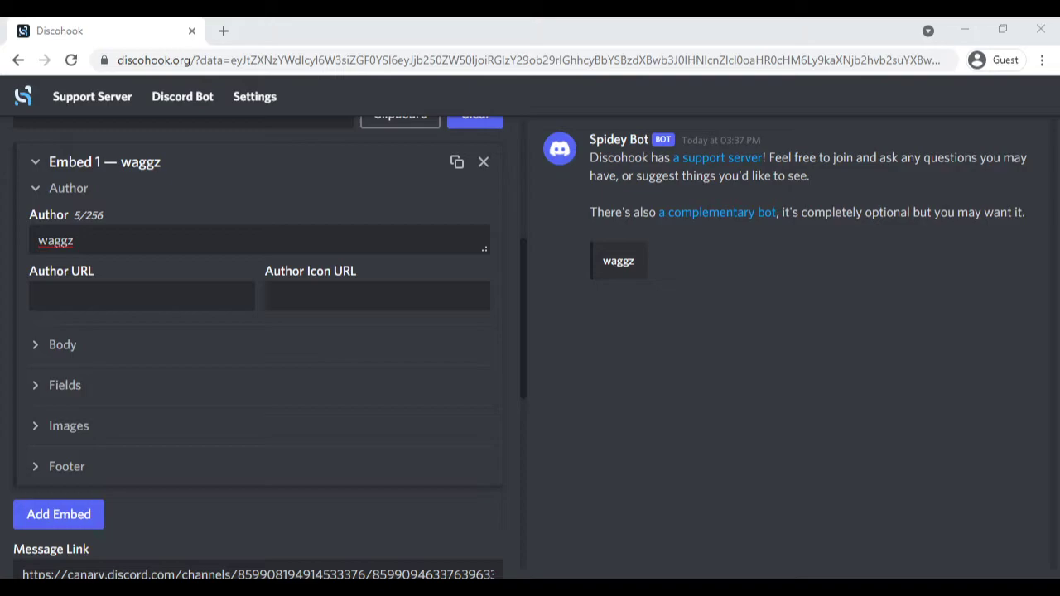
click(345, 296)
key(ctrl+v)
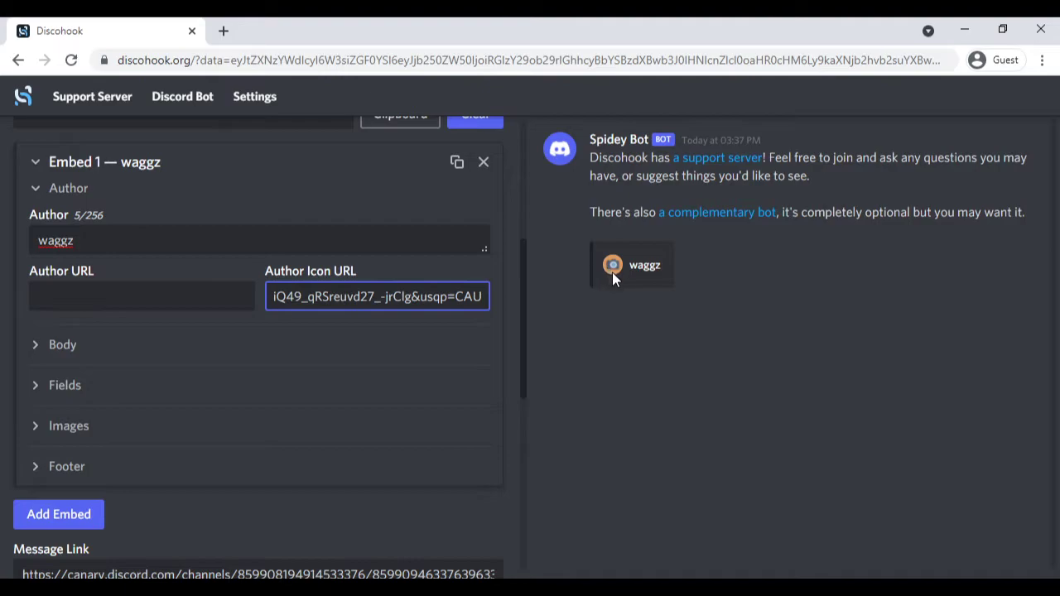
click(91, 304)
text(htt)
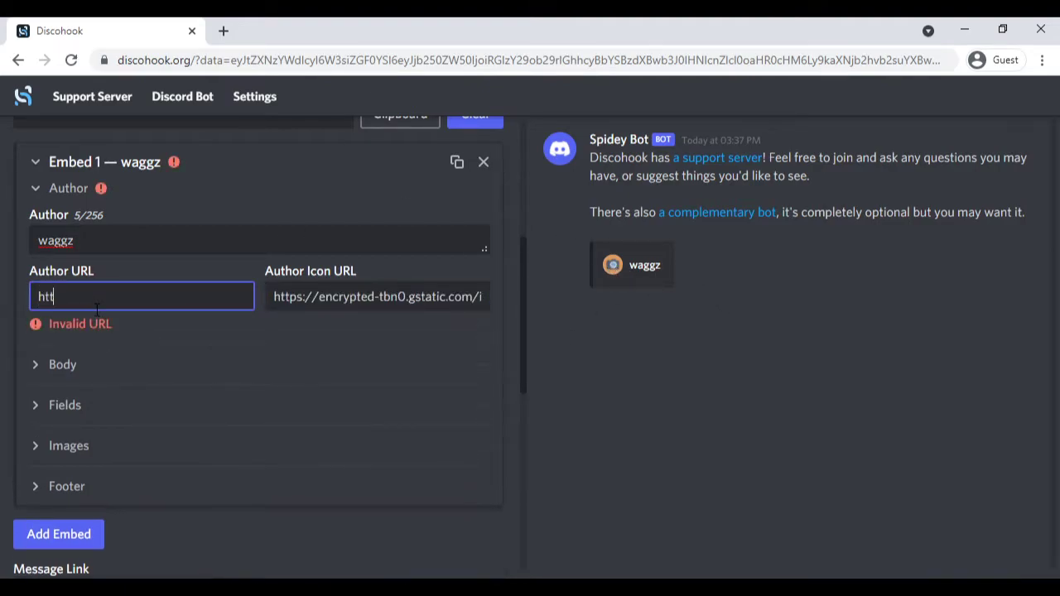
text(p://google.com)
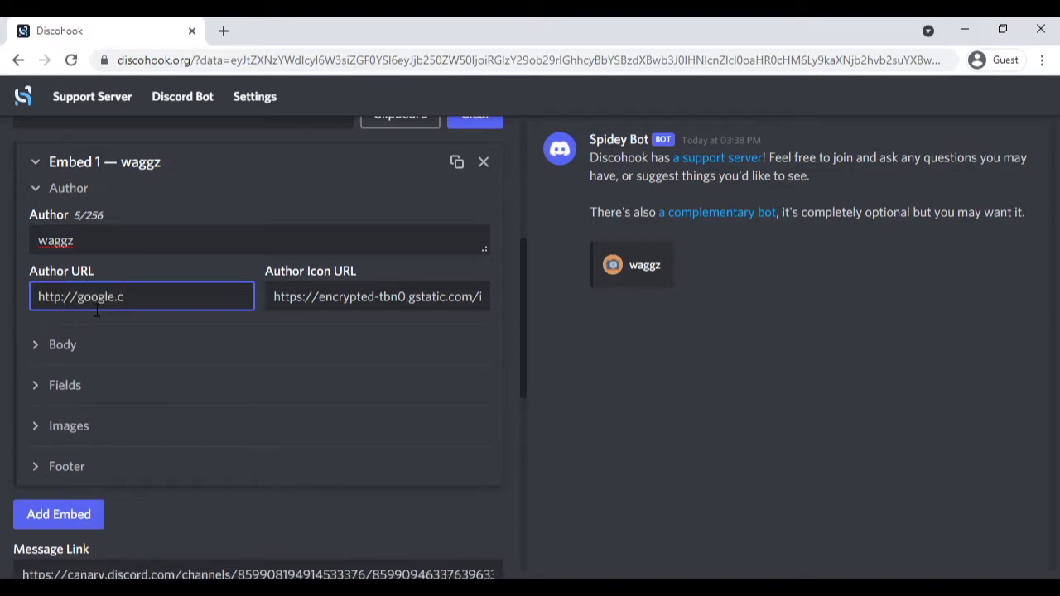
click(228, 261)
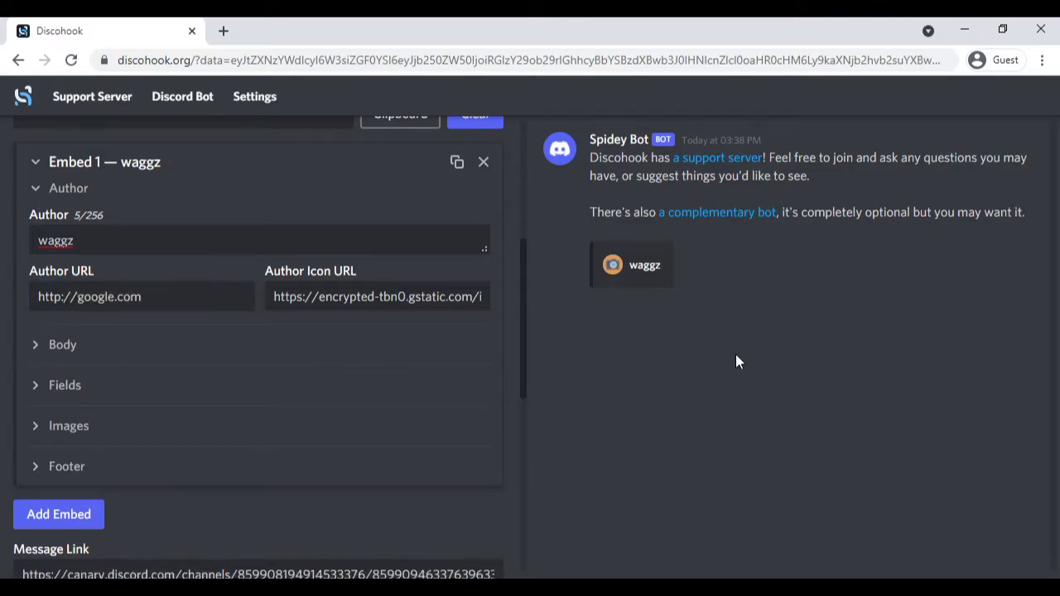
Expand the Body section of Embed 1 to reach its title and description
click(177, 351)
click(116, 399)
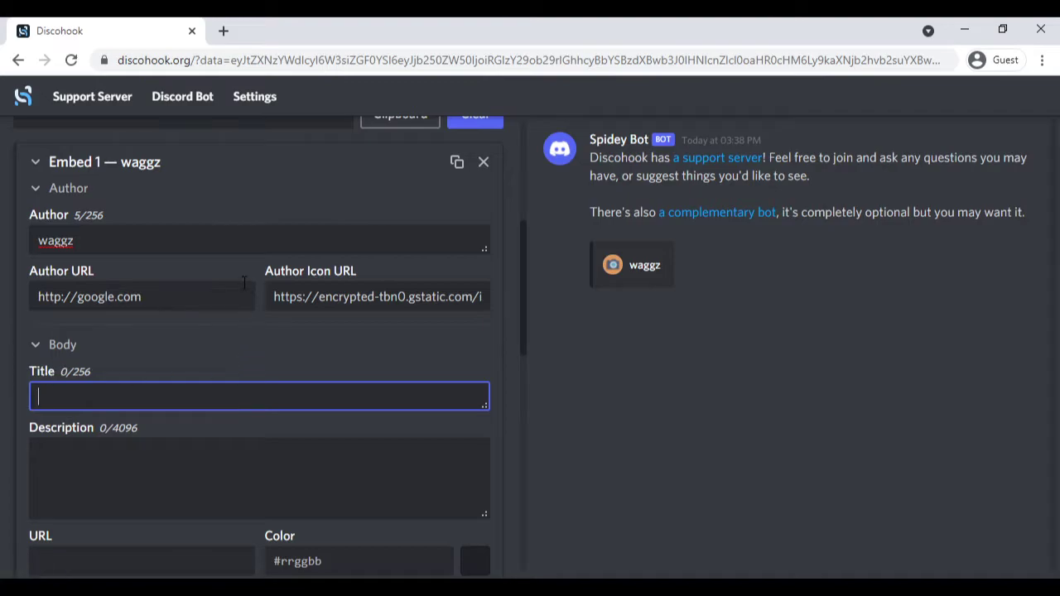
scroll(180, 337, down, 2)
scroll(117, 268, up, 2)
Clear the embed's author name, author URL and author icon URL
double_click(114, 241)
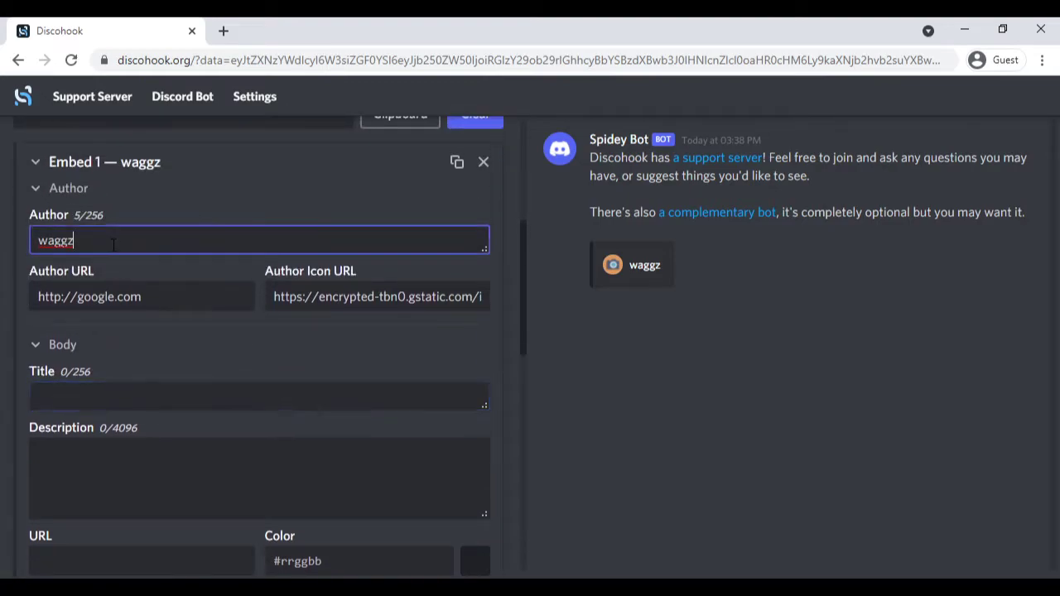
key(BackSpace)
triple_click(107, 296)
key(BackSpace)
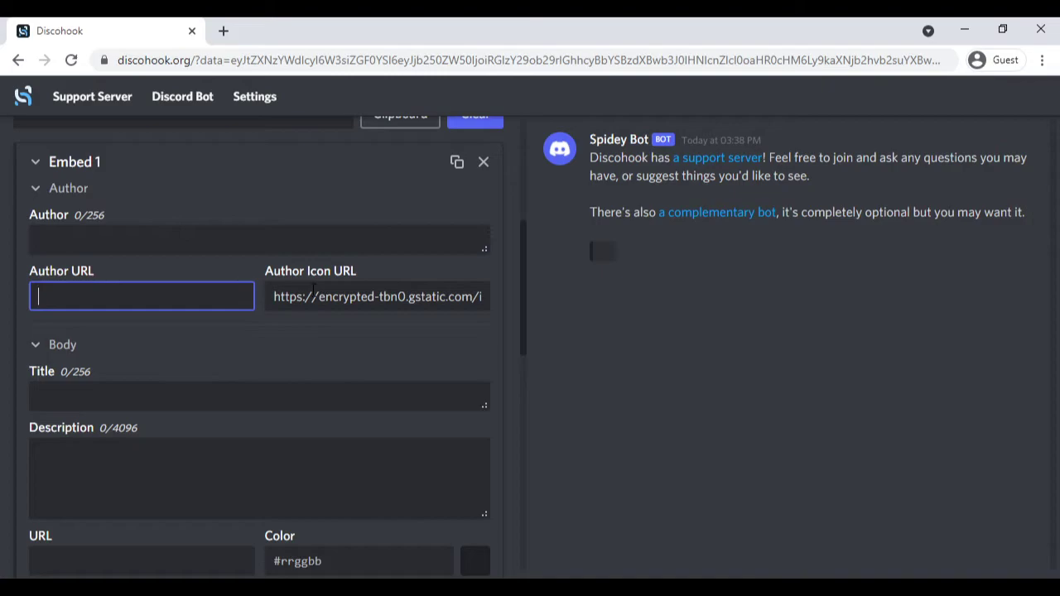
triple_click(377, 297)
key(BackSpace)
Set the embed's title to "Title" and its description to "content"
click(117, 394)
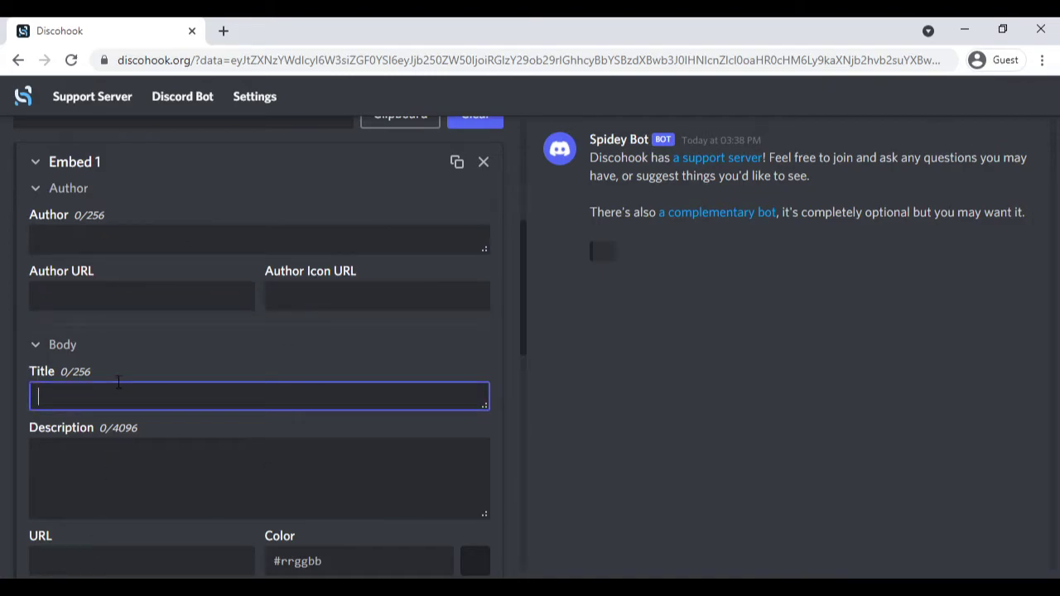
text(Title)
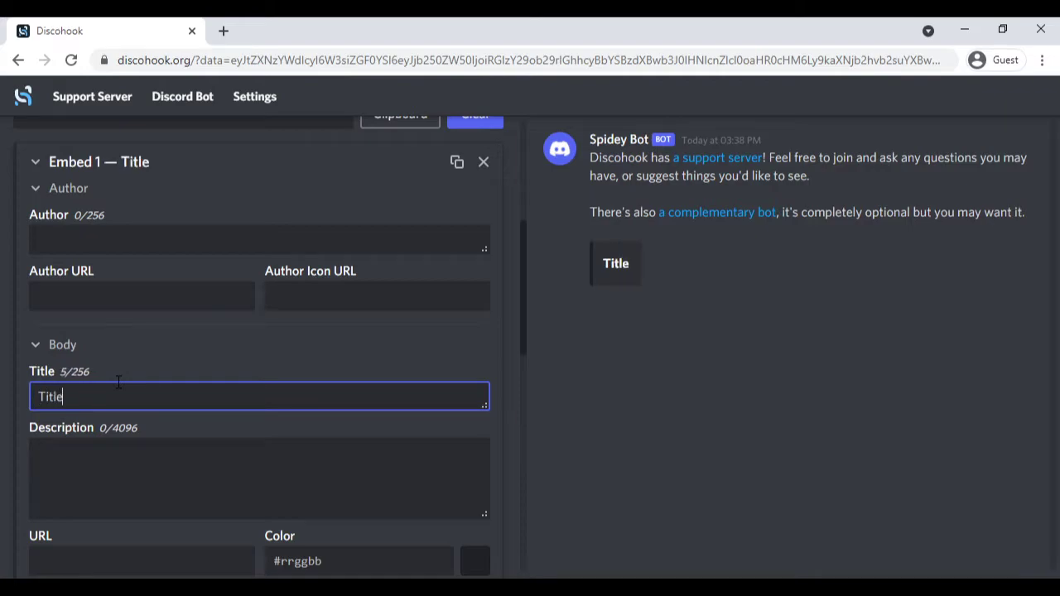
click(120, 425)
text(content)
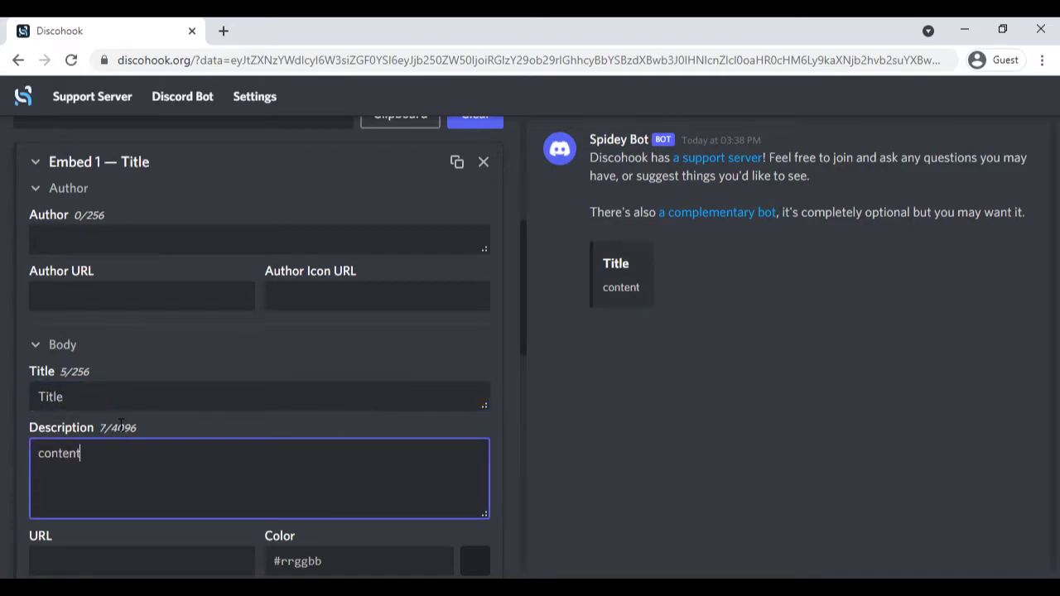
Link the embed's title by pasting the copied encrypted-tbn0.gstatic.com image link as the body URL
scroll(98, 329, down, 3)
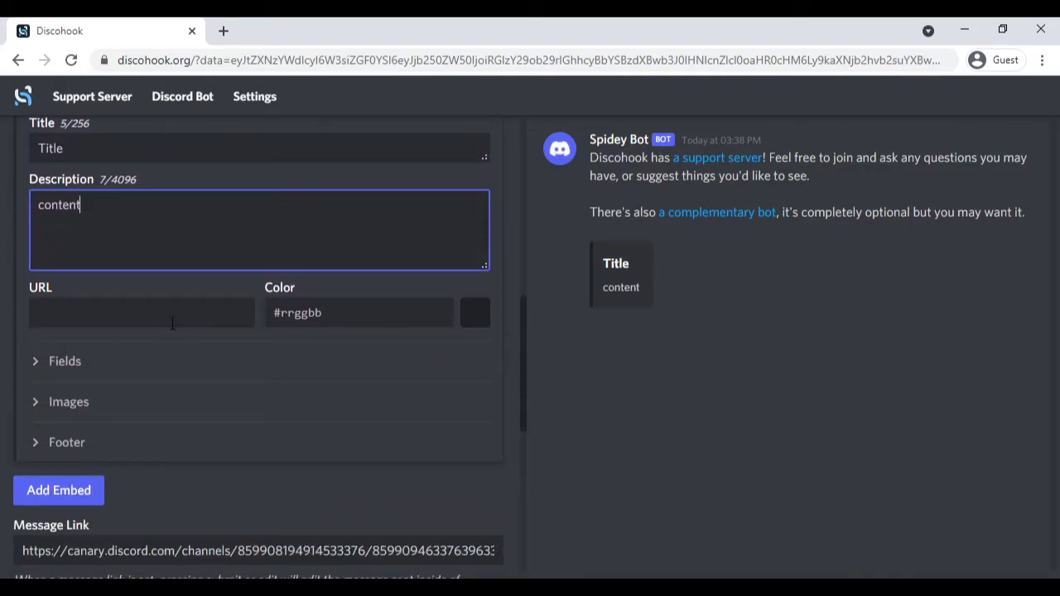
click(172, 321)
text(http:)
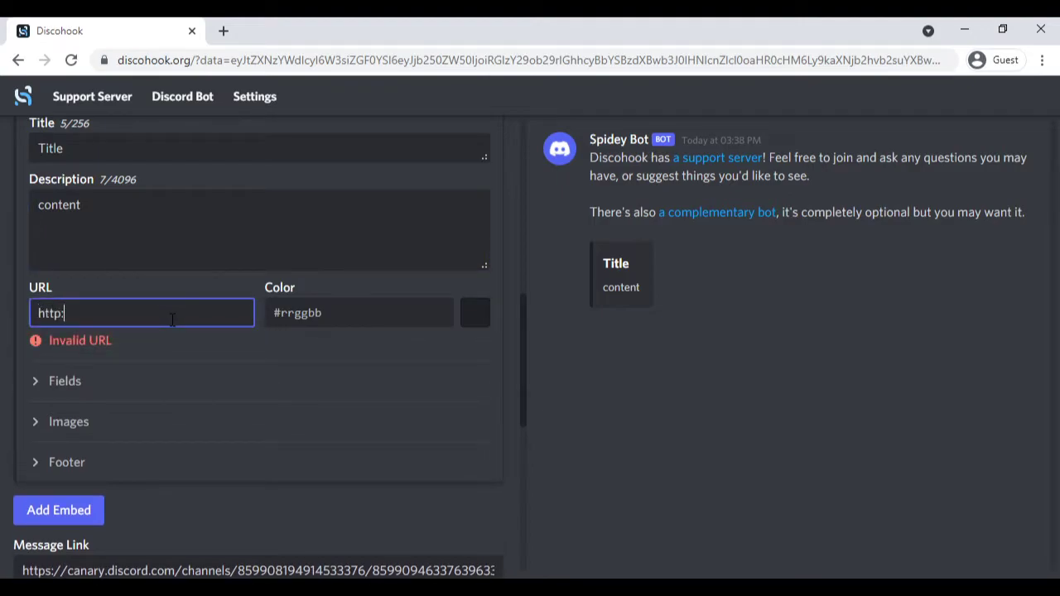
key(ctrl+v)
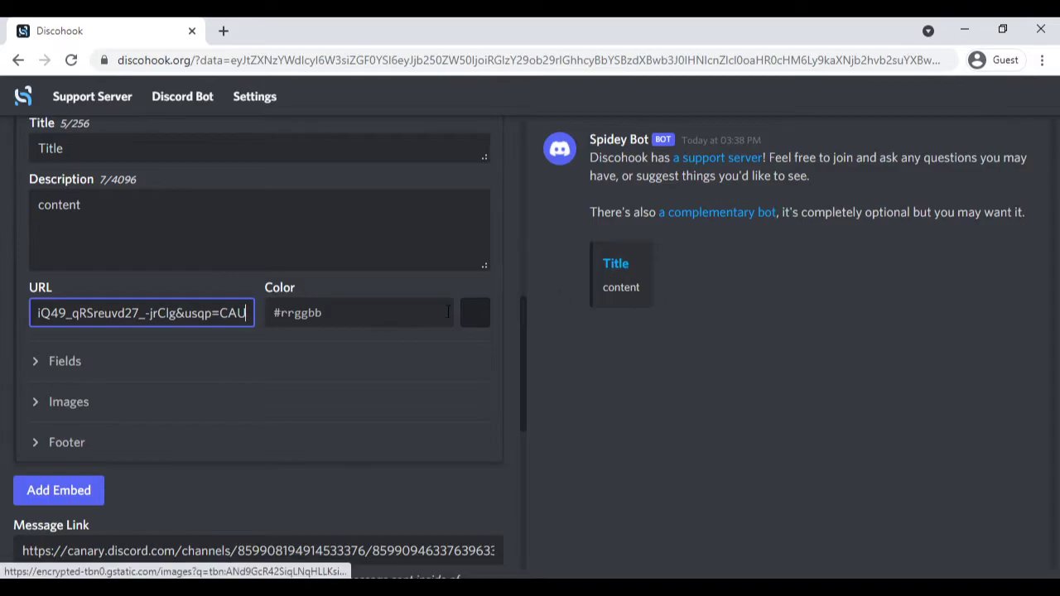
Turn the description text into a Markdown link, [content](URL), pointing to the copied encrypted-tbn0.gstatic.com image link
click(167, 215)
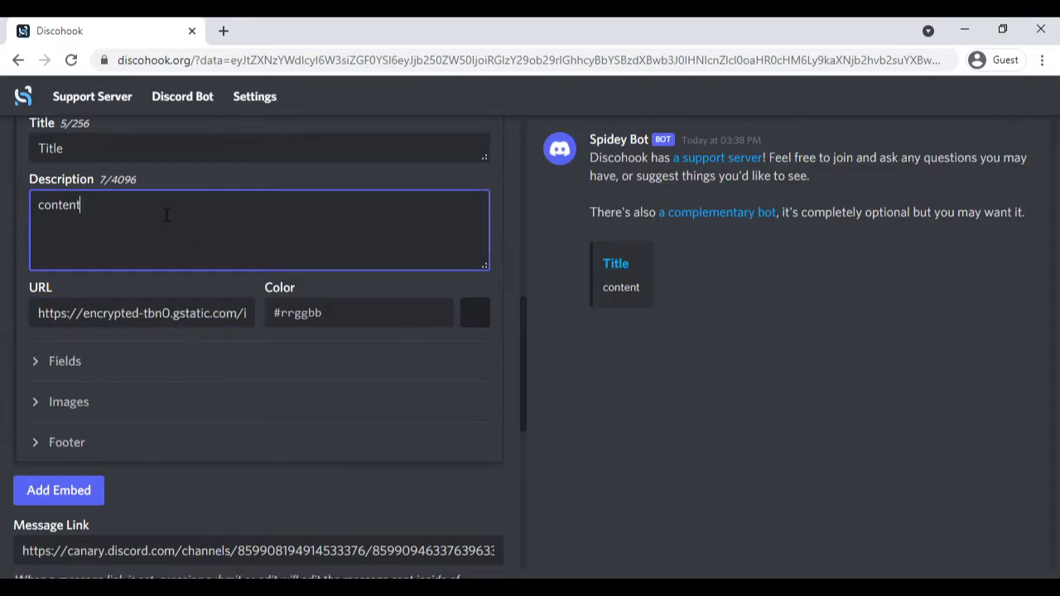
text([)
text(])
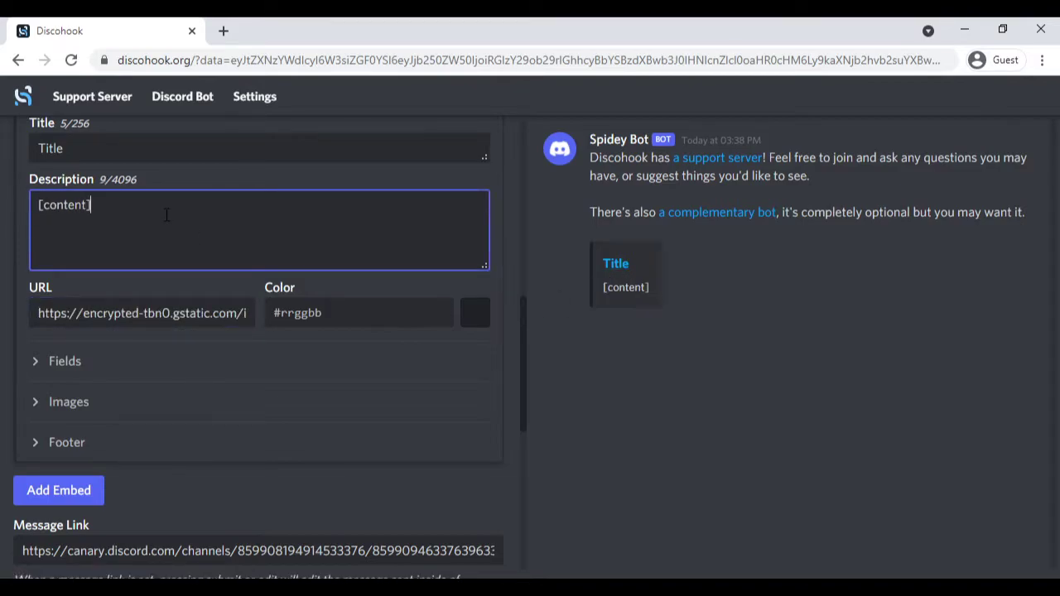
text(())
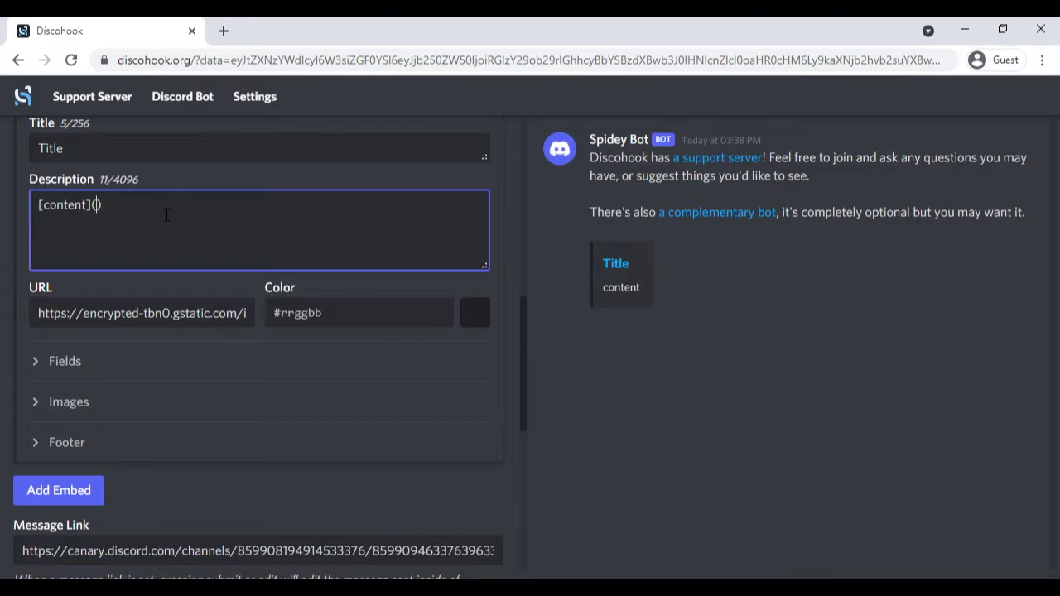
text(https://encrypted-tbn0.gstatic.com/images?q=tbn:ANd9GcR42SiqLNqHLLKsiQ49_qRSreuvd27_-jrClg&usqp=CAU)
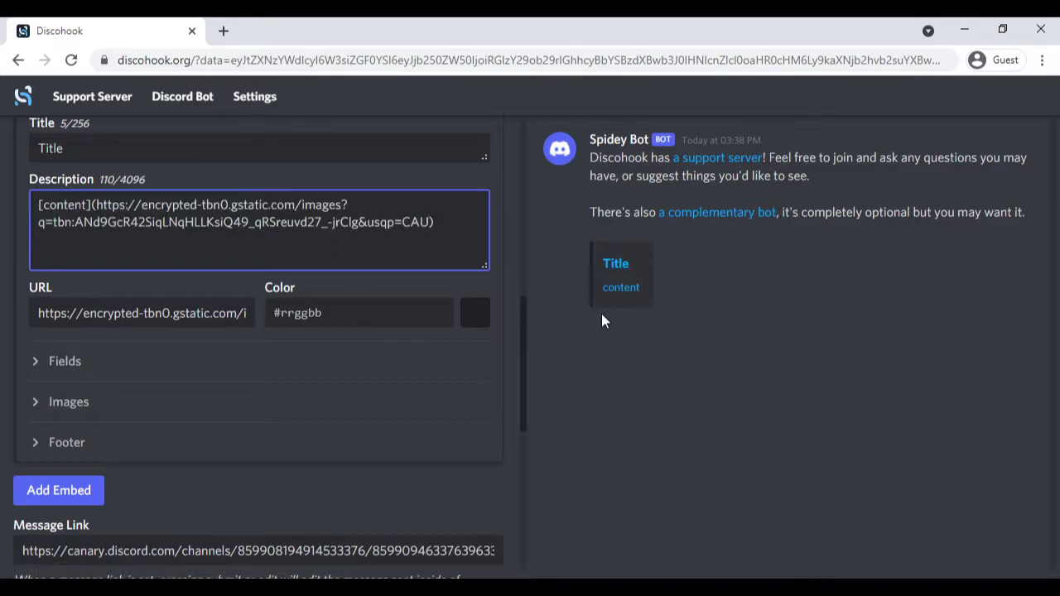
Set the embed's color to the dark blue #0f00b8
click(475, 313)
click(477, 424)
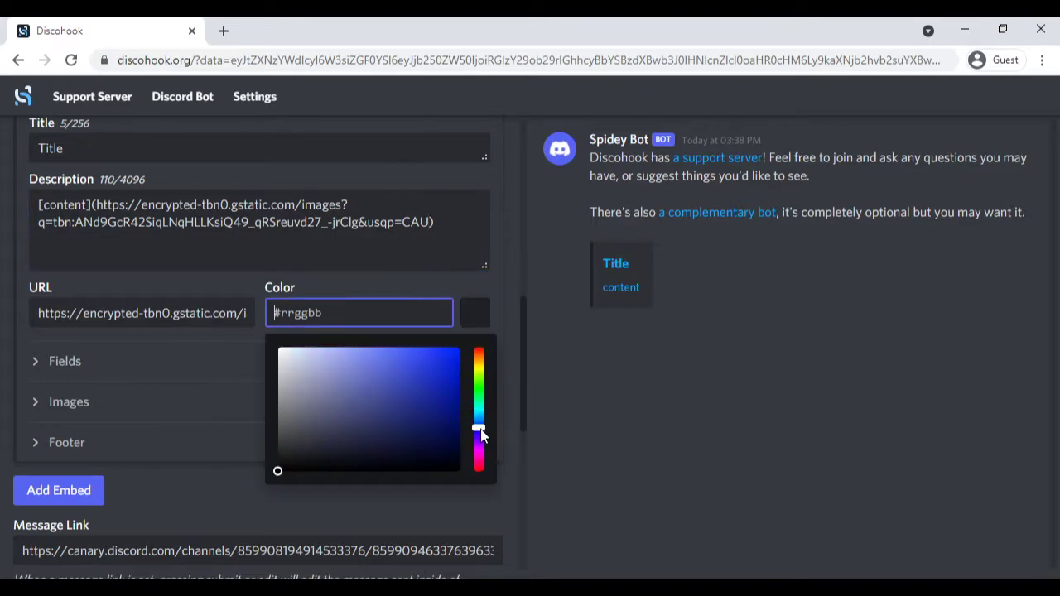
click(460, 418)
mouse_move(468, 418)
mouse_down()
mouse_move(449, 416)
mouse_move(468, 389)
mouse_up()
click(478, 431)
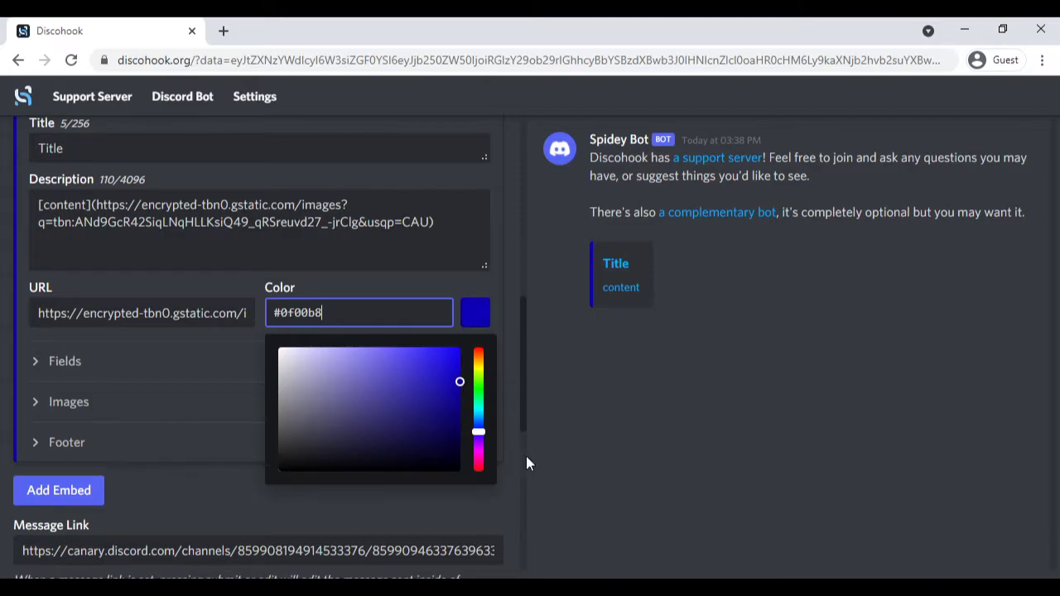
click(6, 370)
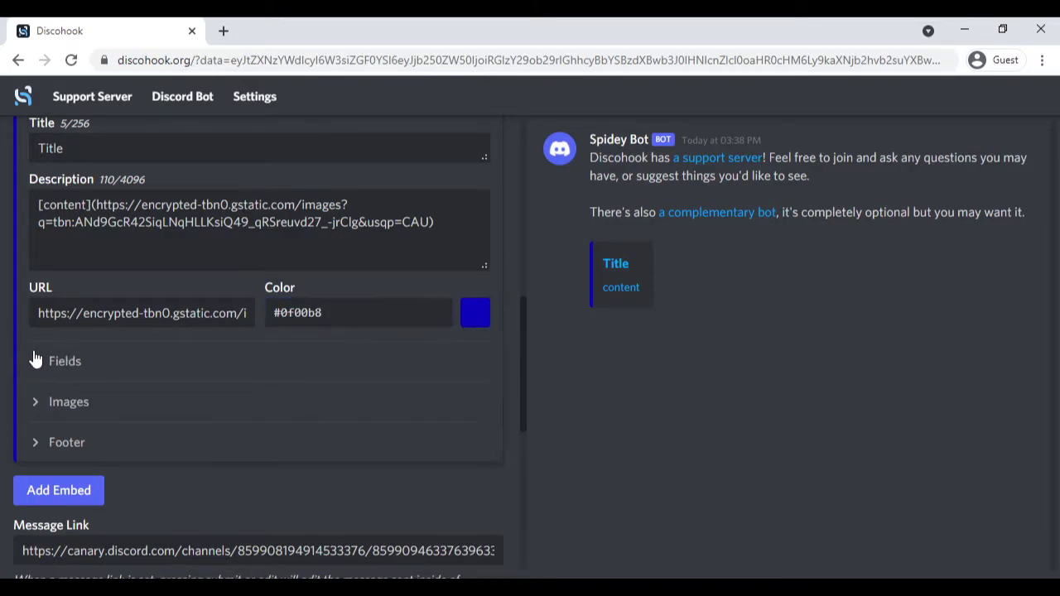
Add a field to the embed with the name "Field1" and the value "content"
click(37, 364)
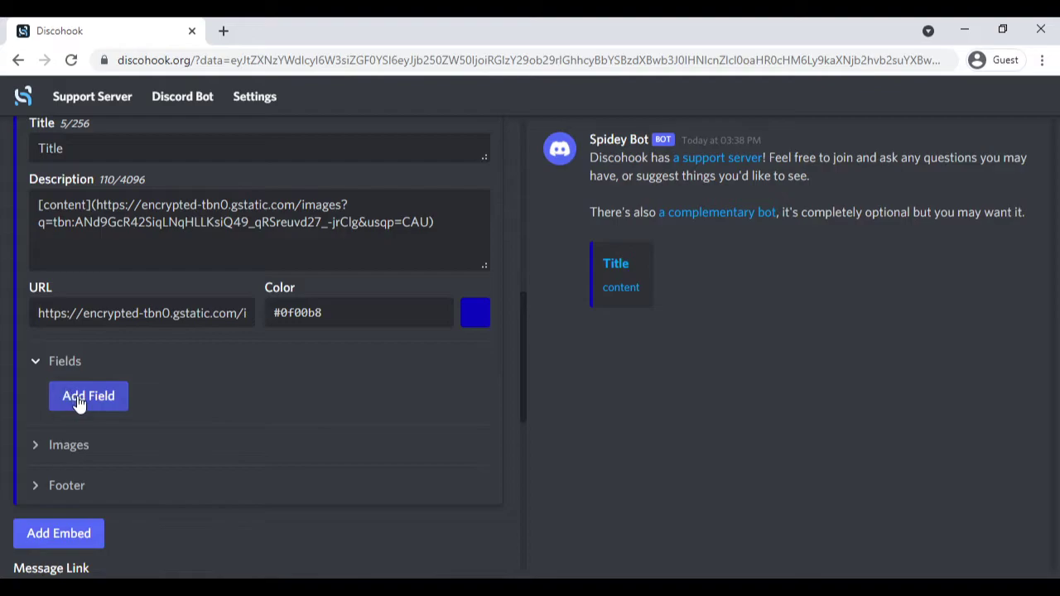
click(78, 400)
scroll(196, 308, down, 2)
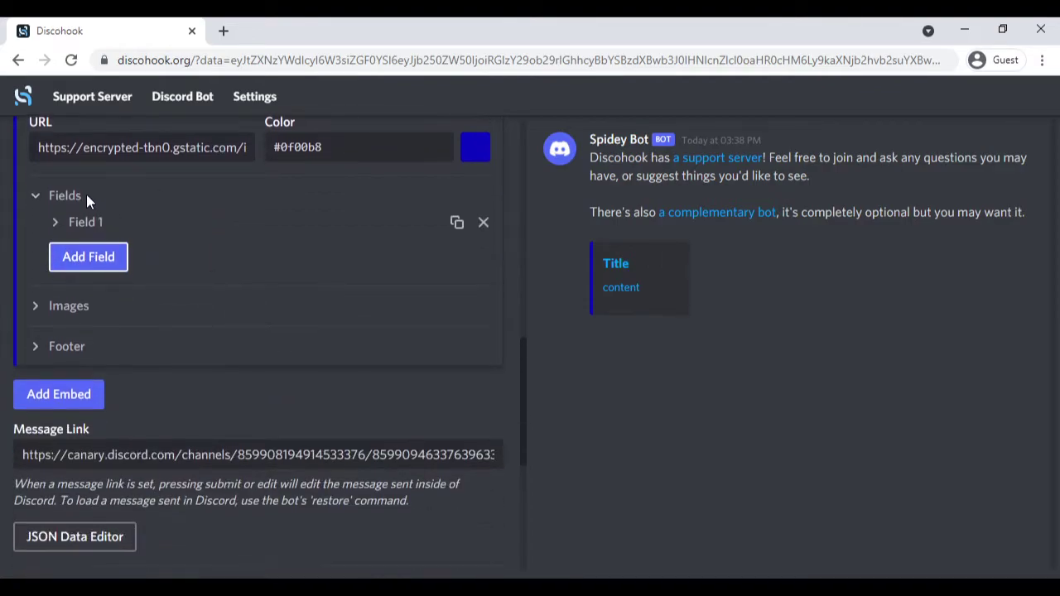
click(87, 224)
click(134, 270)
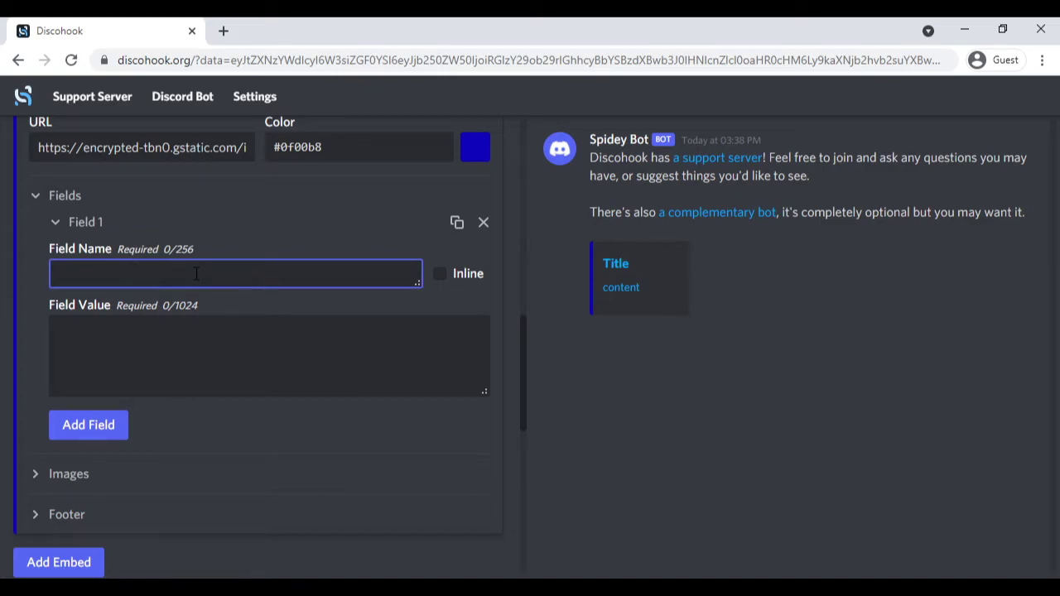
text(Field1)
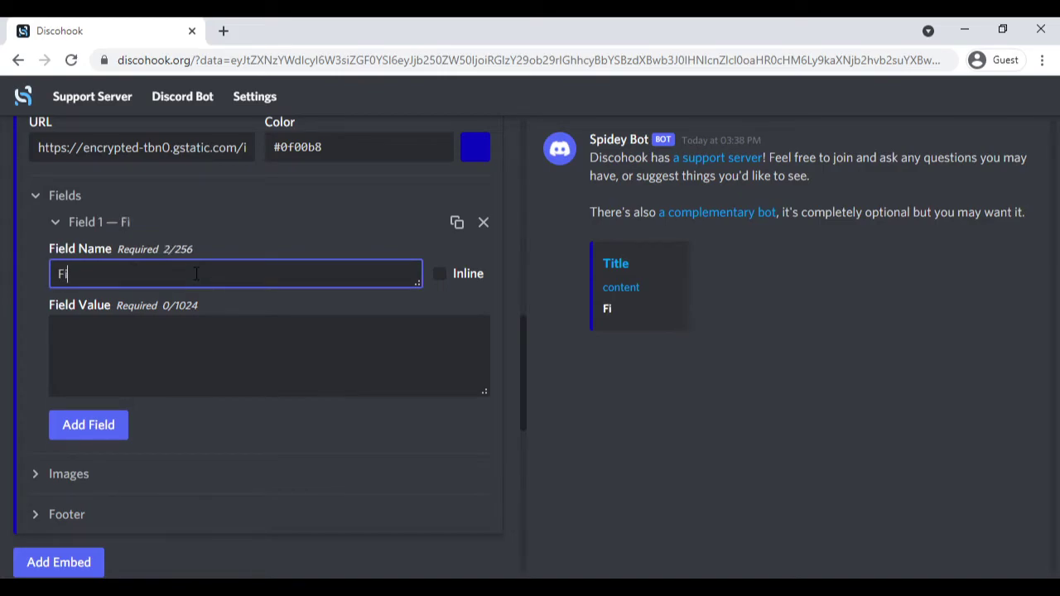
click(209, 375)
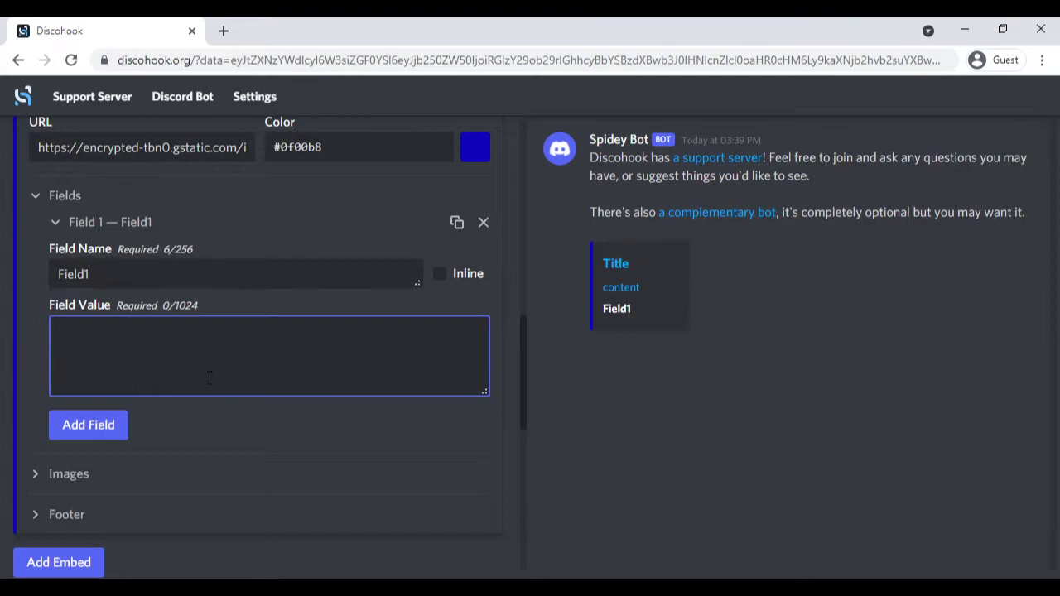
text(content)
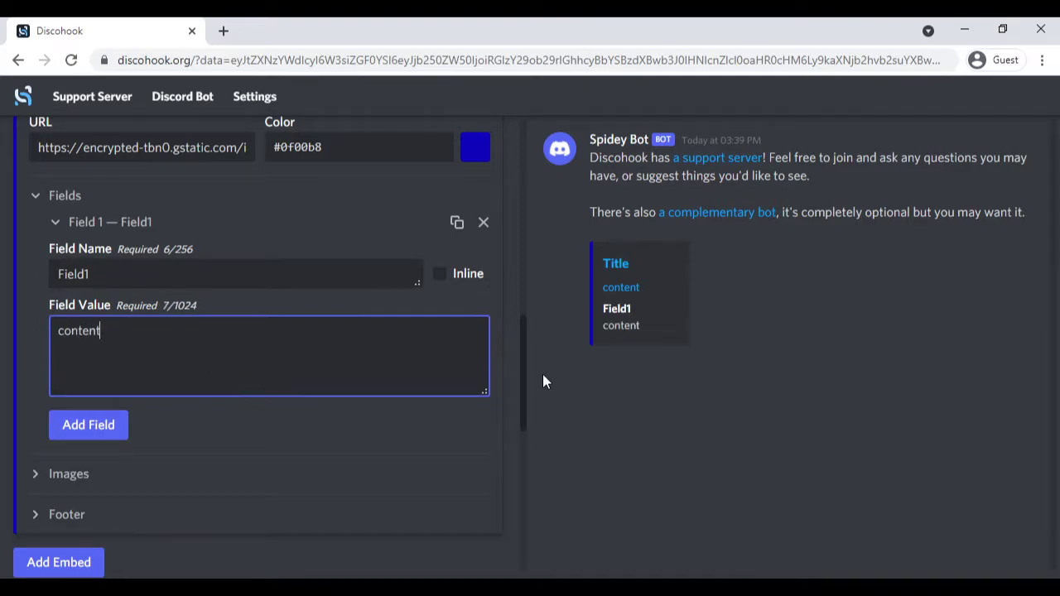
Add a second field to the embed with the name "Field 2" and the value "content"
click(113, 427)
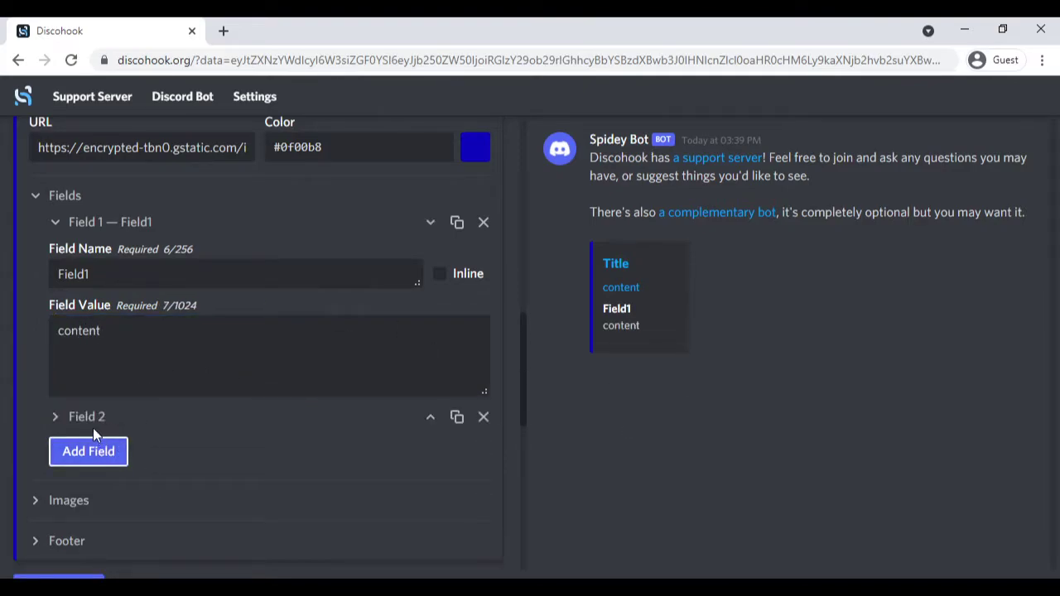
click(101, 466)
text(Fie)
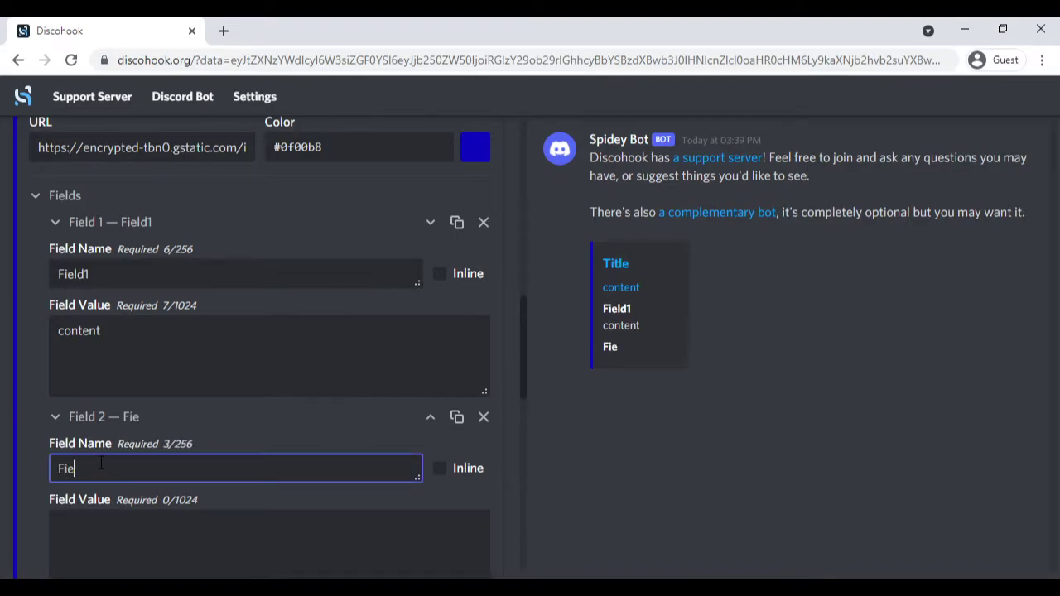
text(ld 2)
scroll(113, 450, down, 3)
click(115, 296)
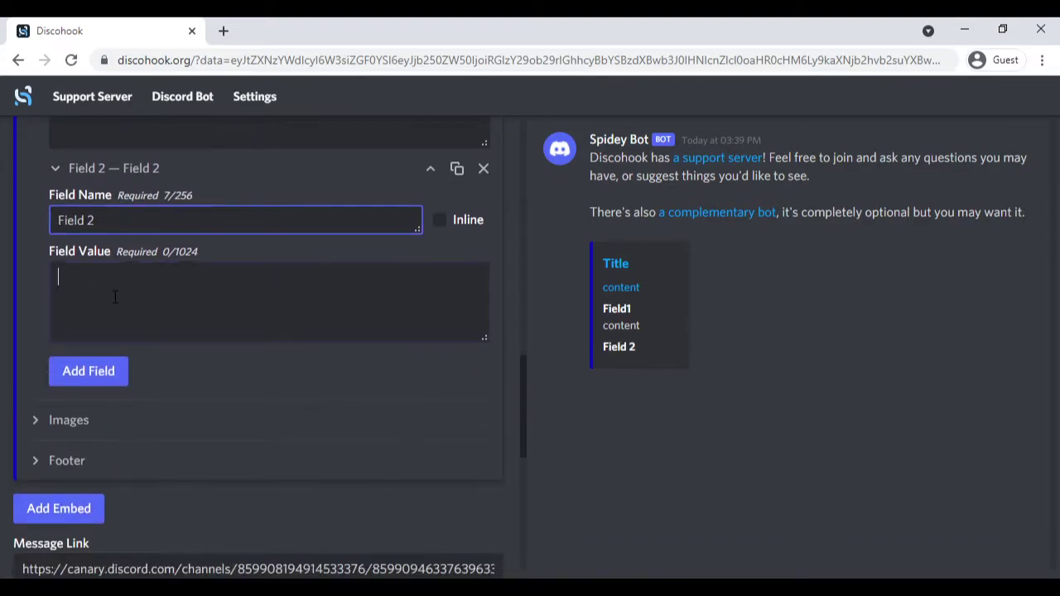
text(content)
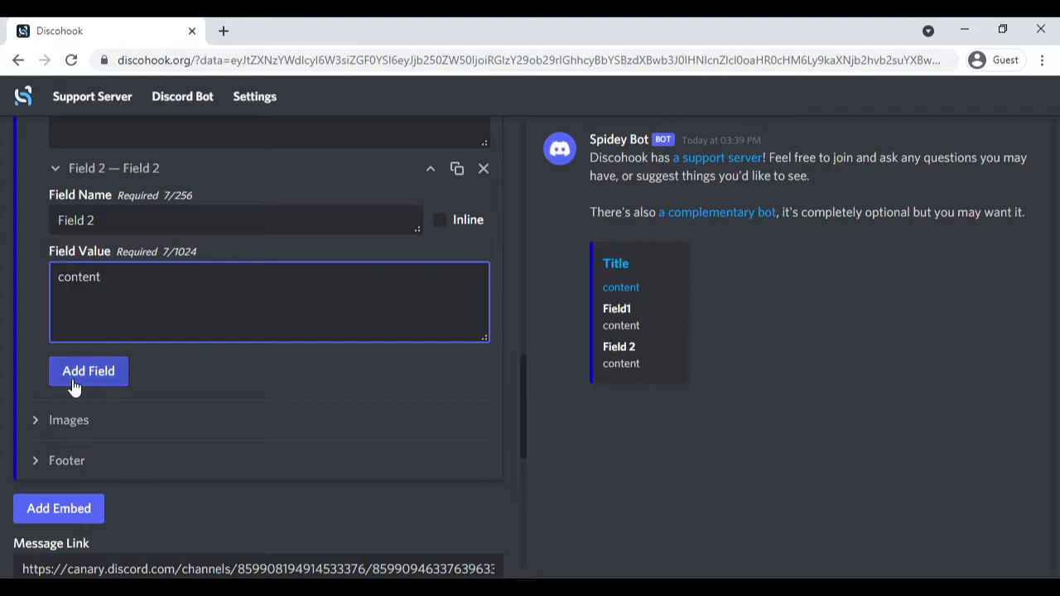
Add a third field to the embed with the name "field 3" and the value "content"
click(72, 377)
click(102, 414)
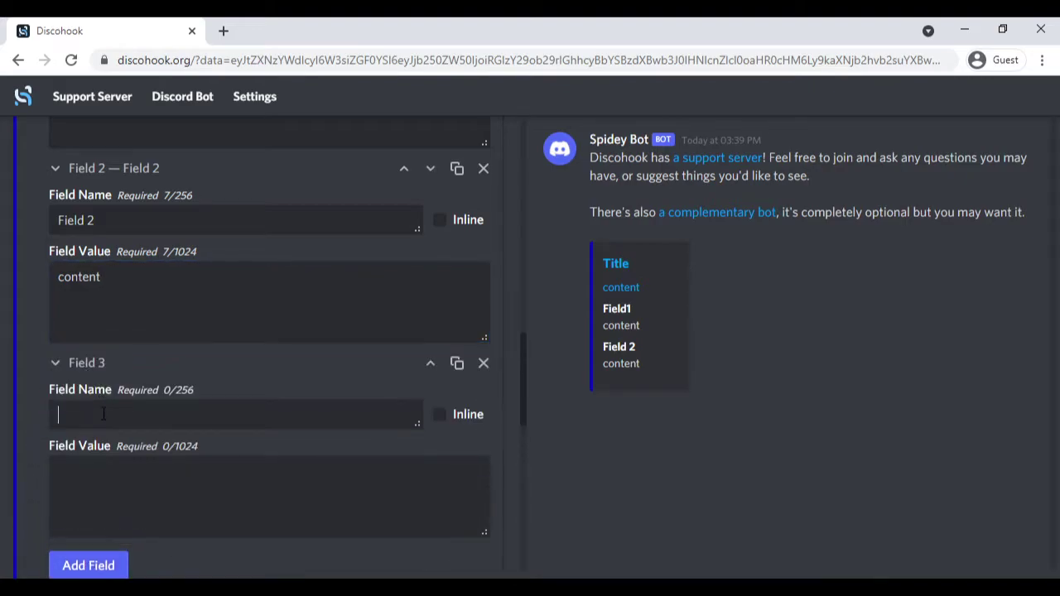
text(field 3)
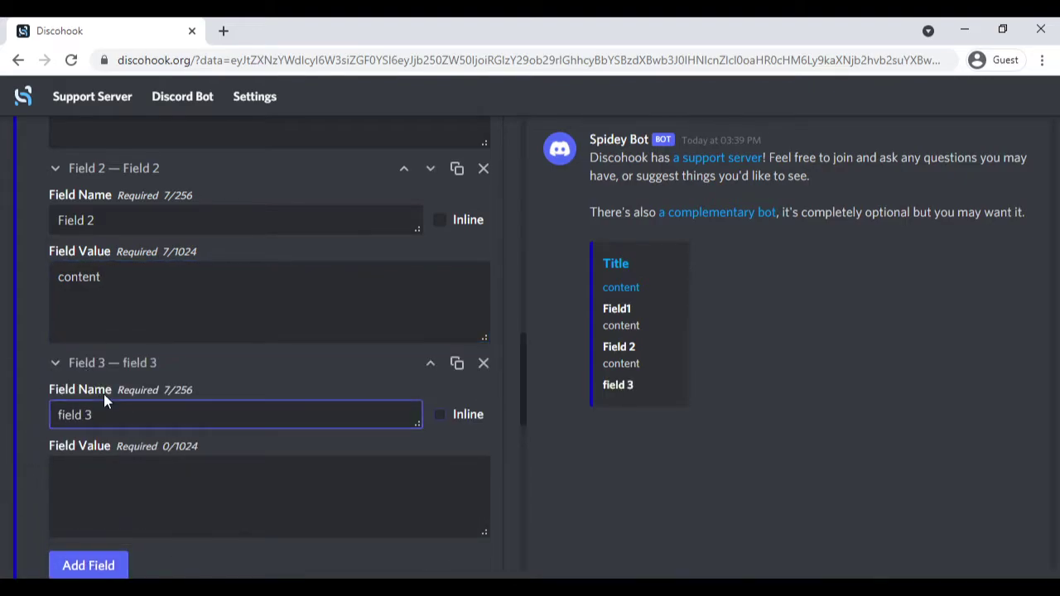
key(Tab)
click(241, 507)
text(content)
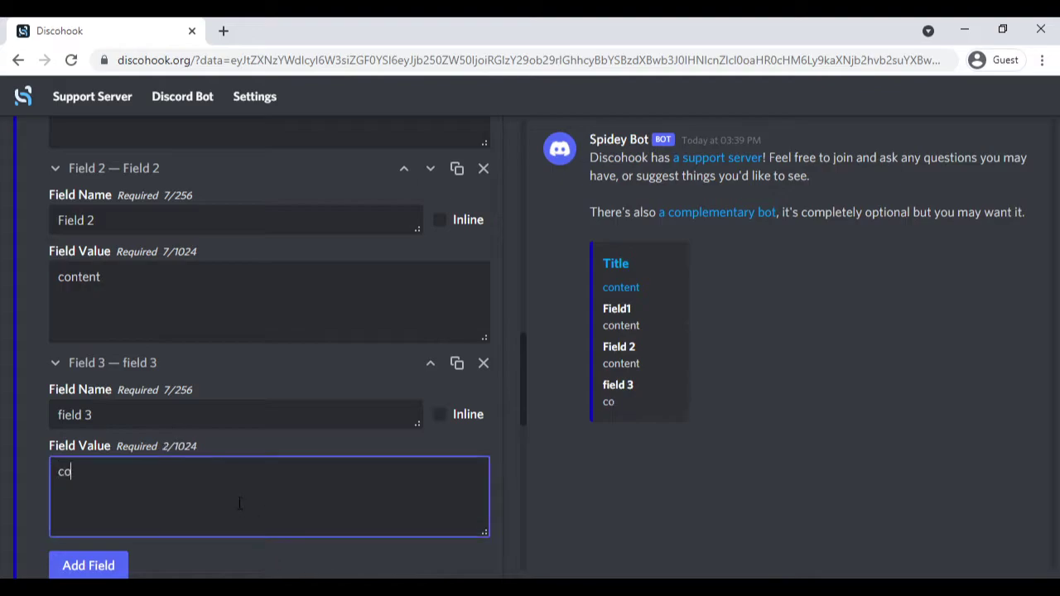
Make all three embed fields inline
click(439, 414)
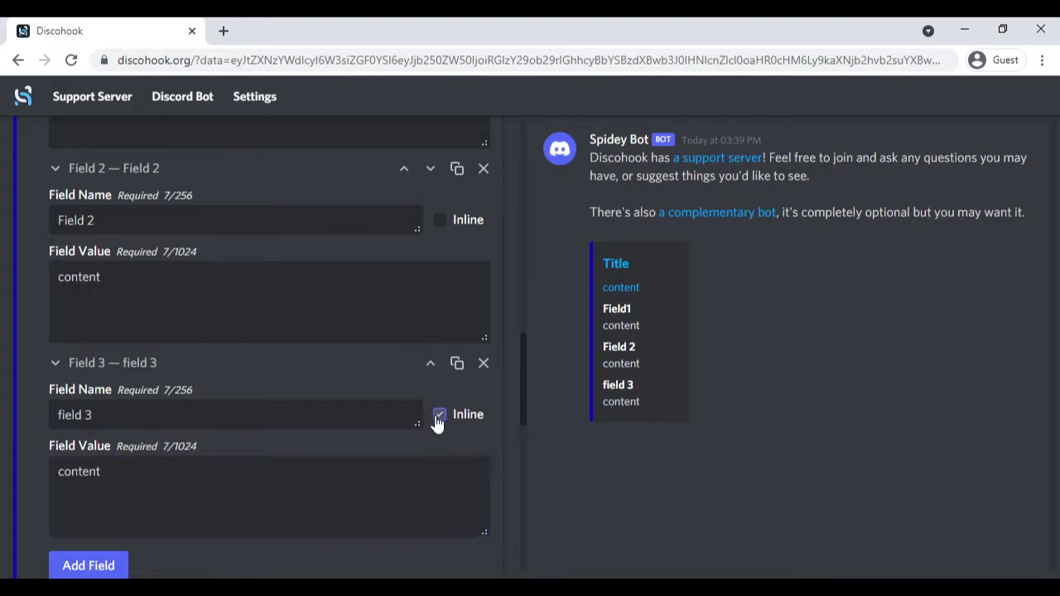
click(438, 220)
scroll(430, 257, up, 3)
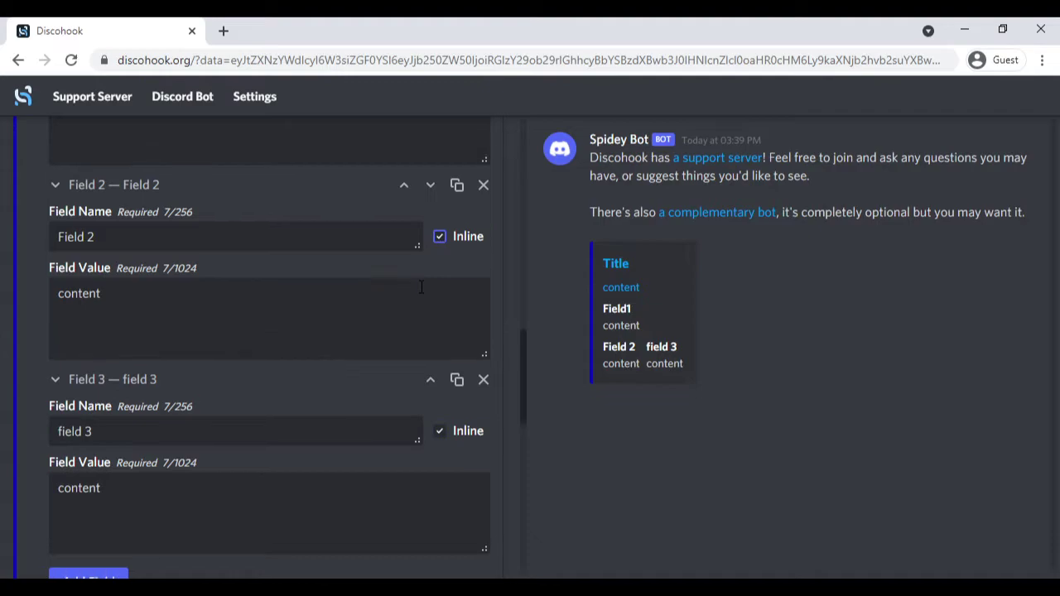
click(439, 274)
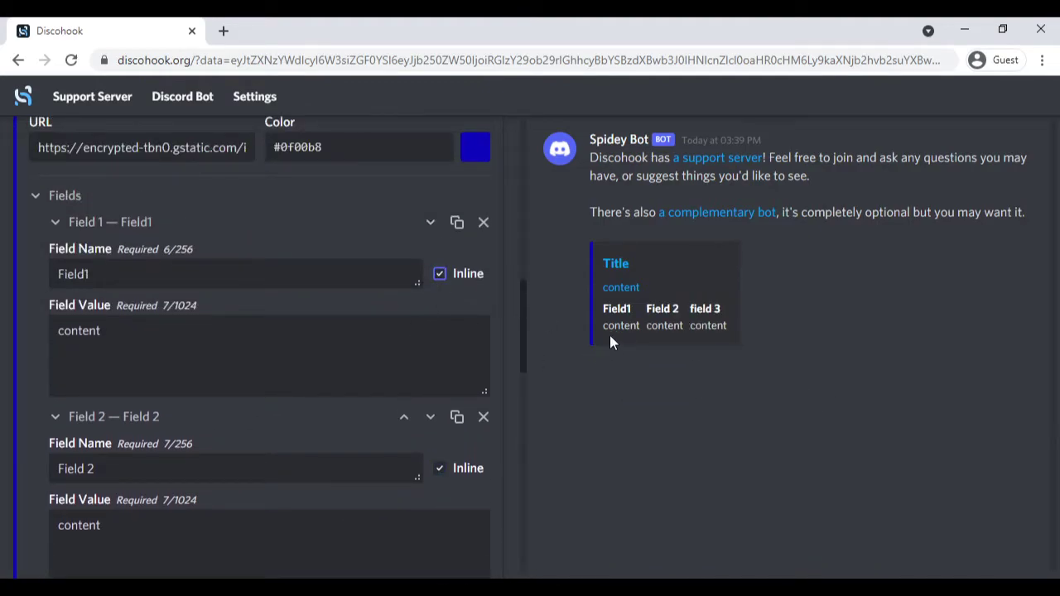
Add a fourth, inline field to the embed with the name "field 4" and the value "content"
scroll(488, 459, down, 2)
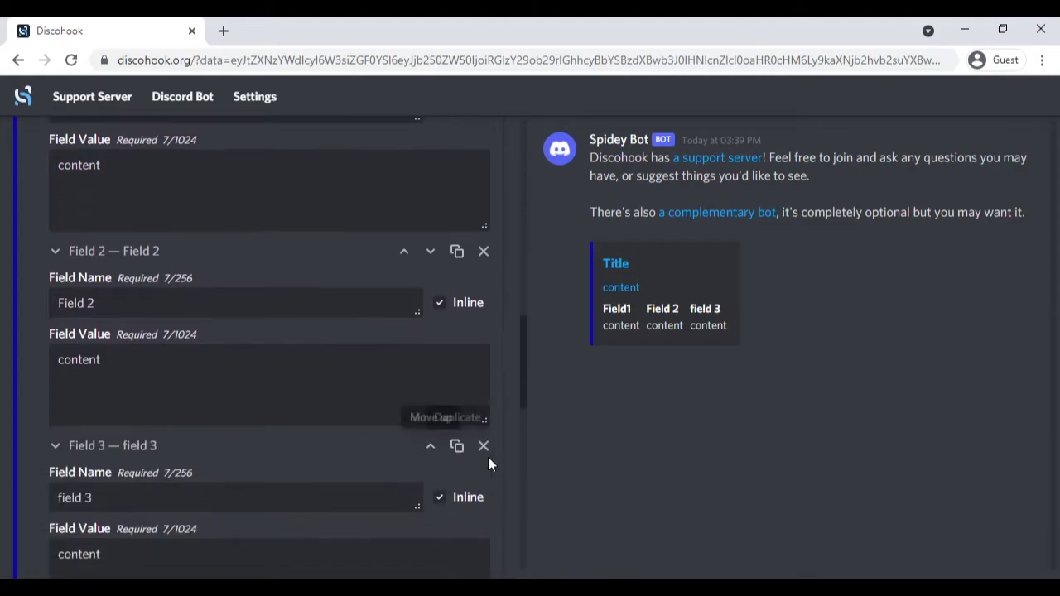
scroll(86, 428, down, 3)
click(86, 406)
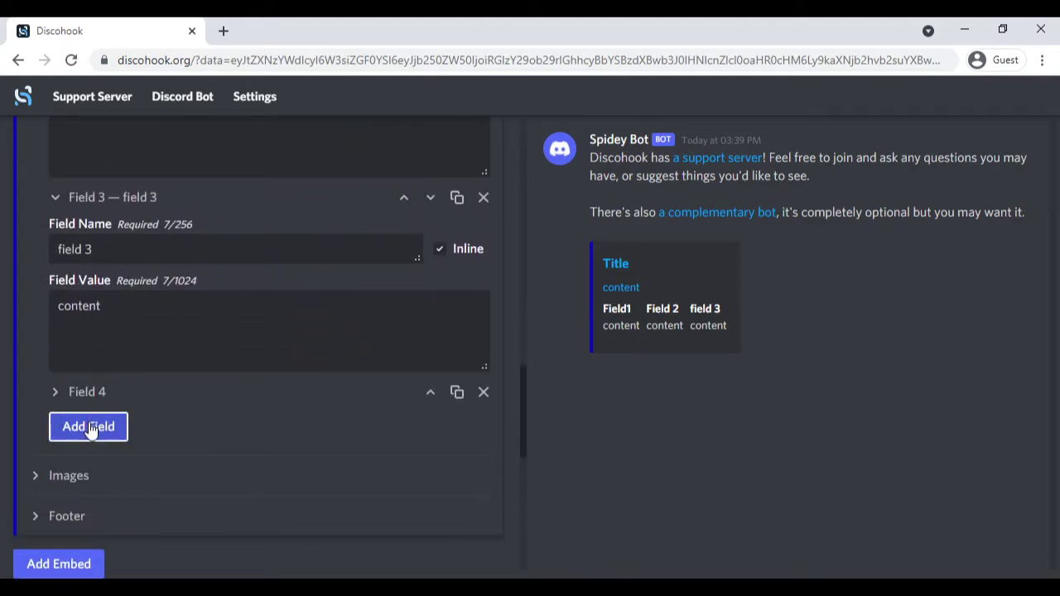
click(88, 435)
text(field 4)
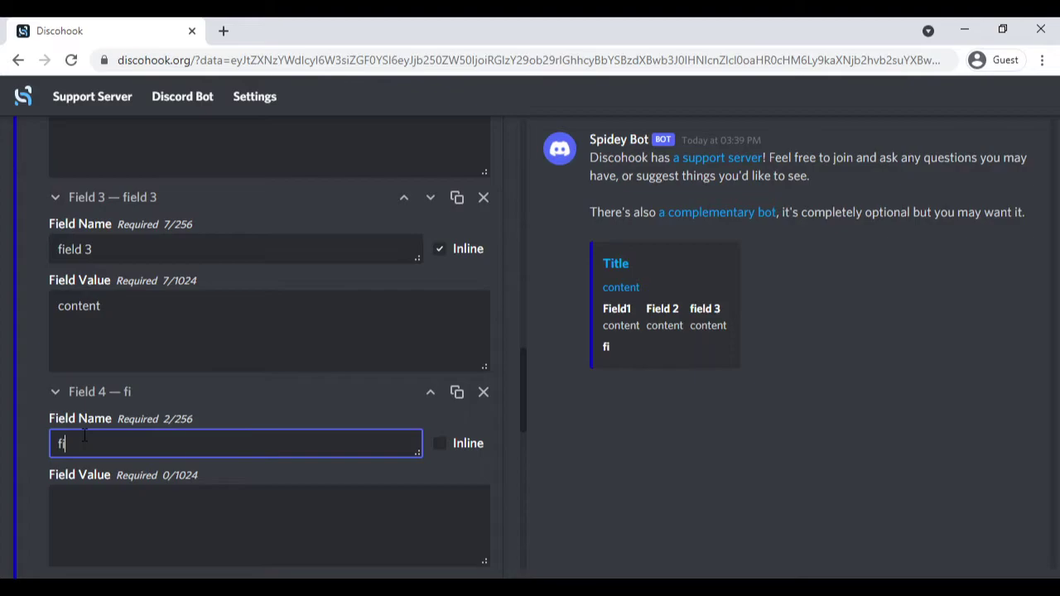
click(440, 444)
click(398, 505)
text(content)
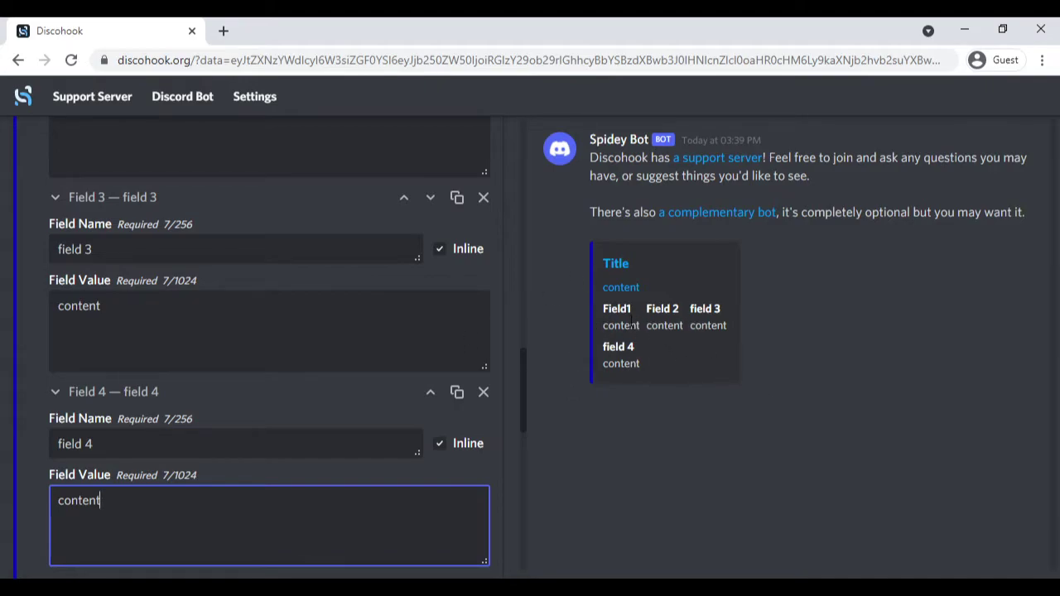
Try turning the fourth field's name into a Markdown link, [field 4](URL), using the copied encrypted-tbn0.gstatic.com image link
scroll(9, 286, down, 3)
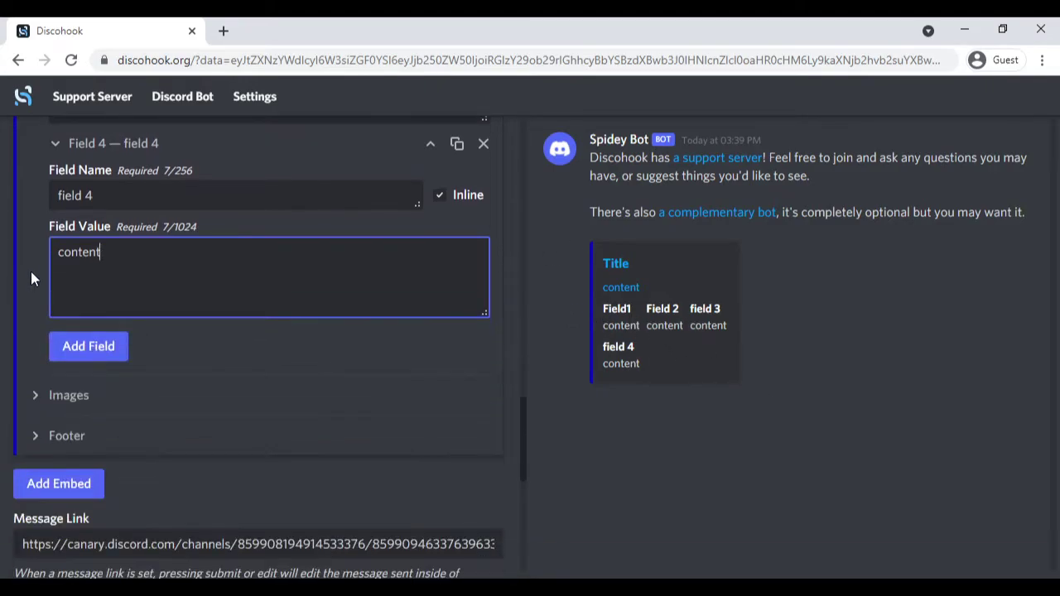
scroll(23, 270, up, 1)
triple_click(91, 278)
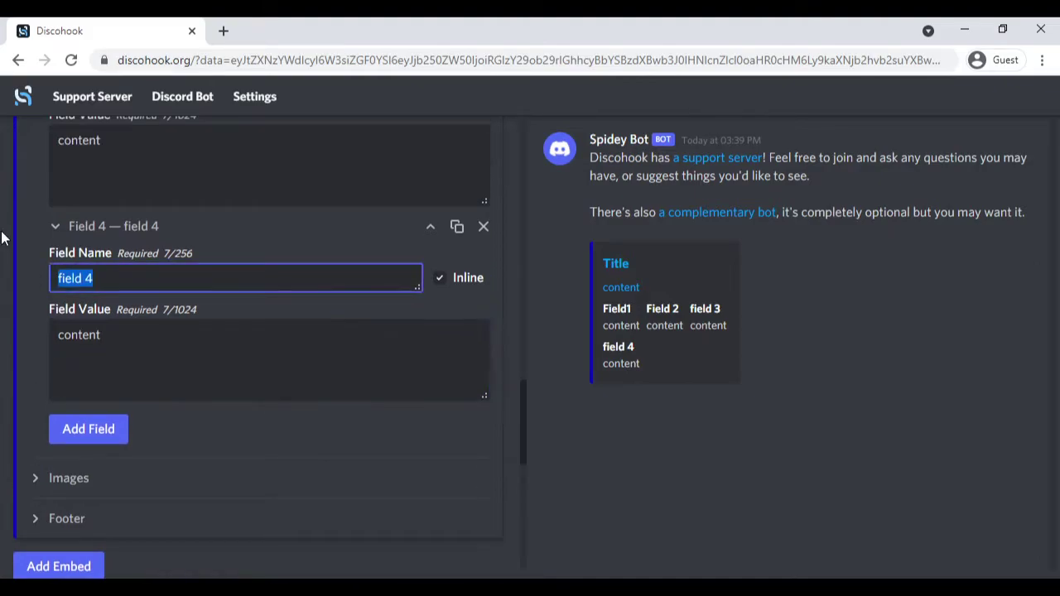
key(Home)
text([)
key(End)
text(])
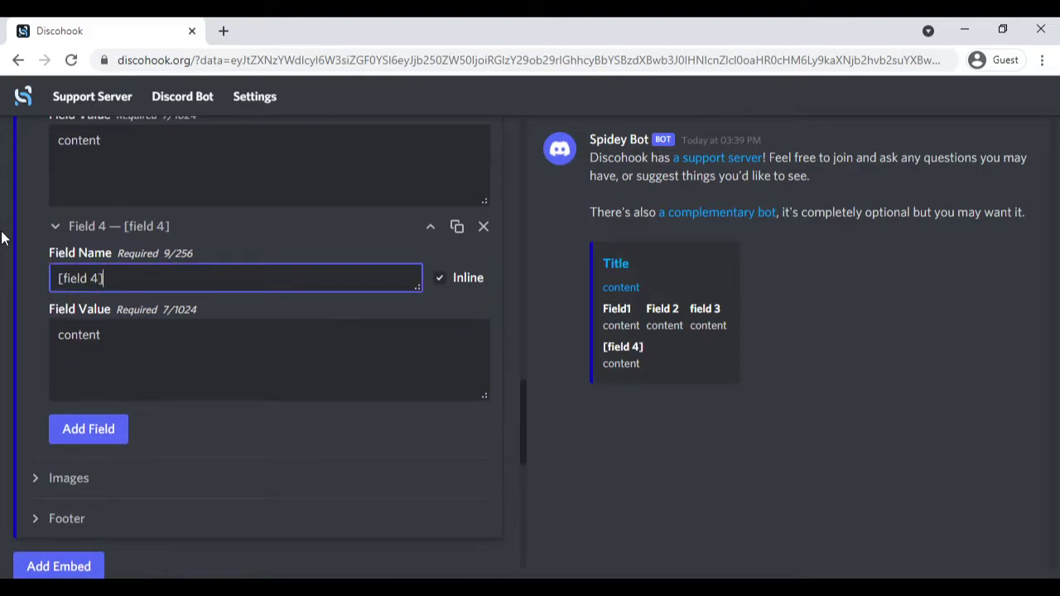
text(()
text(https://encrypted-tbn0.gstatic.com/images?q=tbn:ANd9GcR42SiqLNqHLLKsiQ49_qRSreuvd27_-jrClg&usqp=CAU)
text())
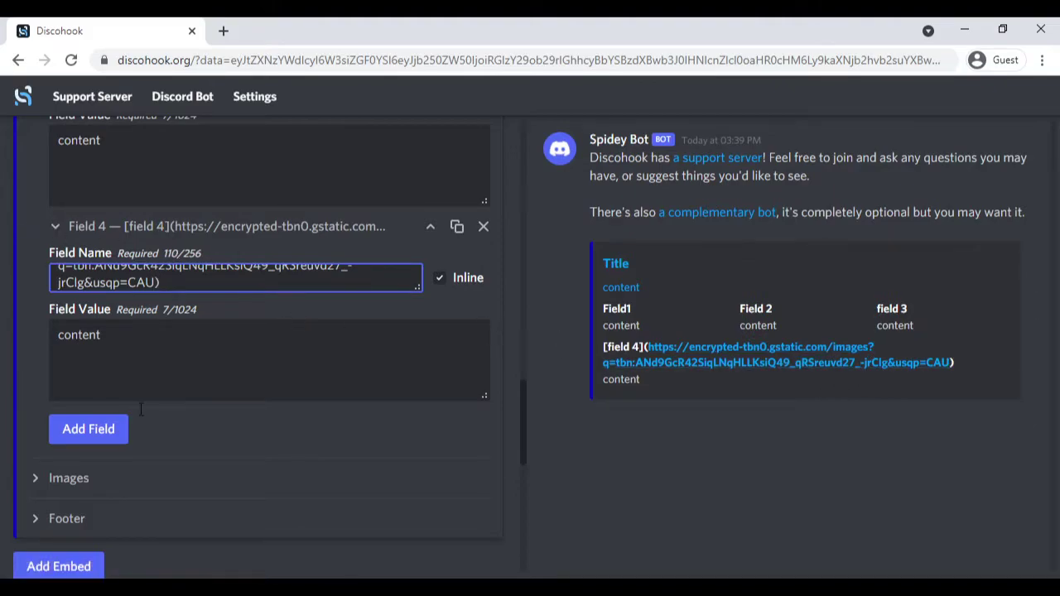
Turn the fourth field's value into a Markdown link, [content](URL), pointing to the copied encrypted-tbn0.gstatic.com image link
click(125, 347)
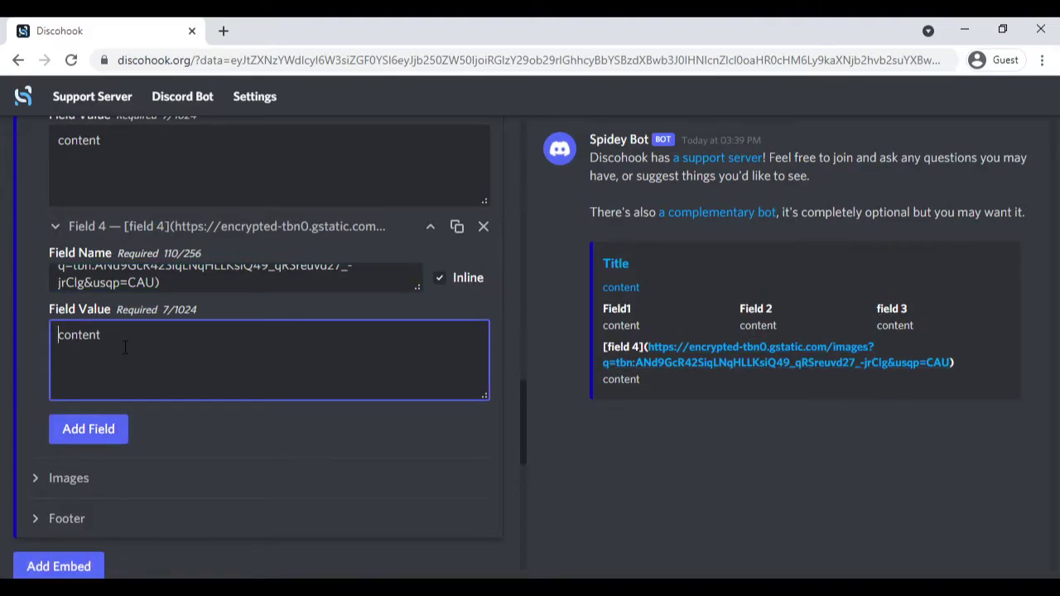
text([)
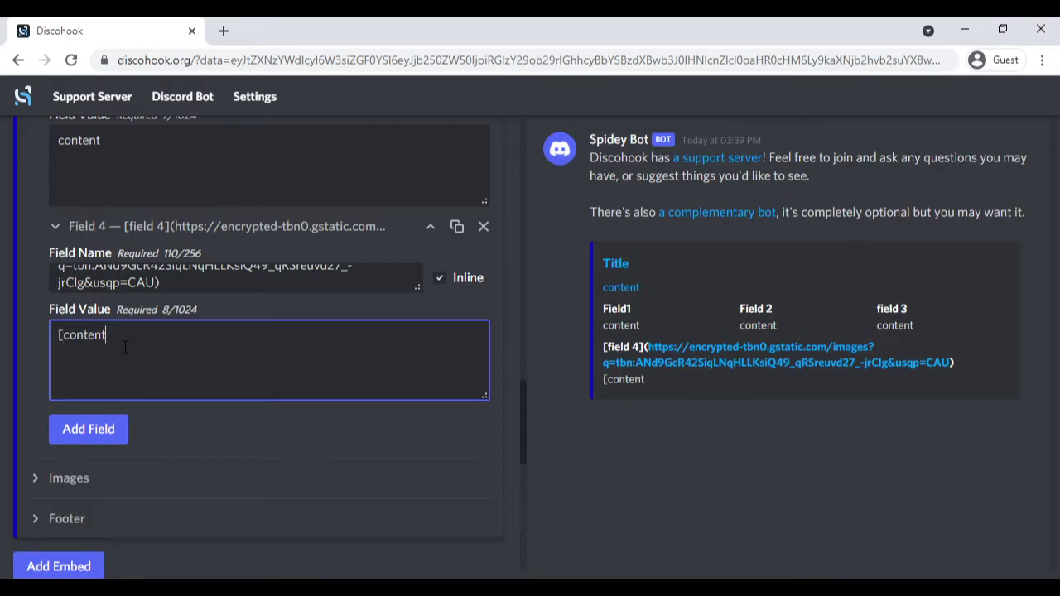
text(]()
text(https://encrypted-tbn0.gstatic.com/images?q=tbn:ANd9GcR42SiqLNqHLLKsiQ49_qRSreuvd27_-jrClg&usqp=CAU)
text())
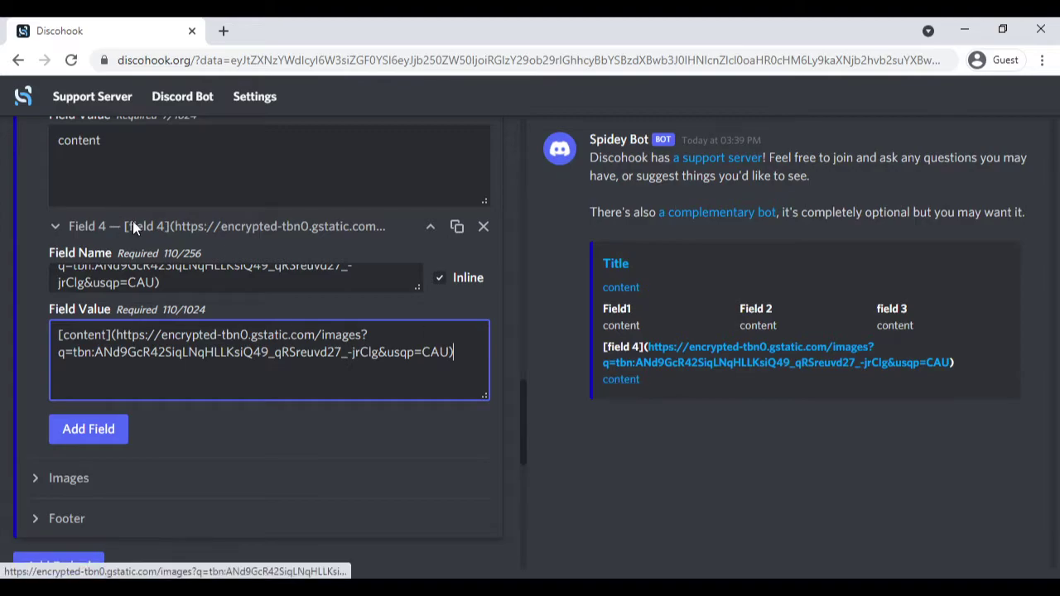
Add four images to the embed, pasting the copied encrypted-tbn0.gstatic.com link as each image URL
scroll(62, 313, down, 2)
click(61, 313)
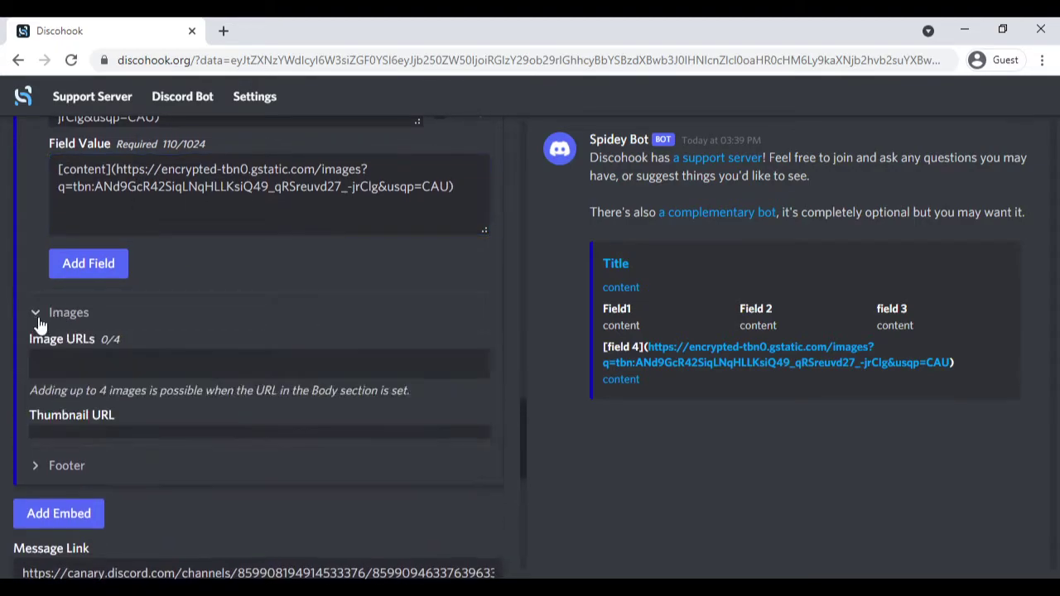
click(54, 363)
text(https://encrypted-tbn0.gstatic.com/images?q=tbn:ANd9GcR42SiqLNqHLLKsiQ49_qRSreuvd27_-jrClg&usqp=CAU)
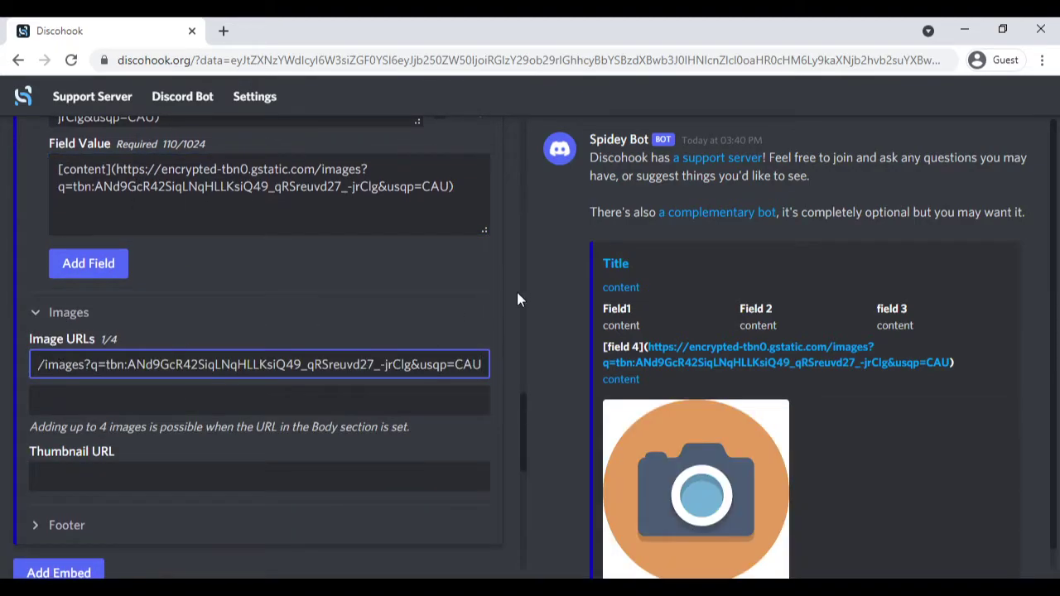
click(98, 404)
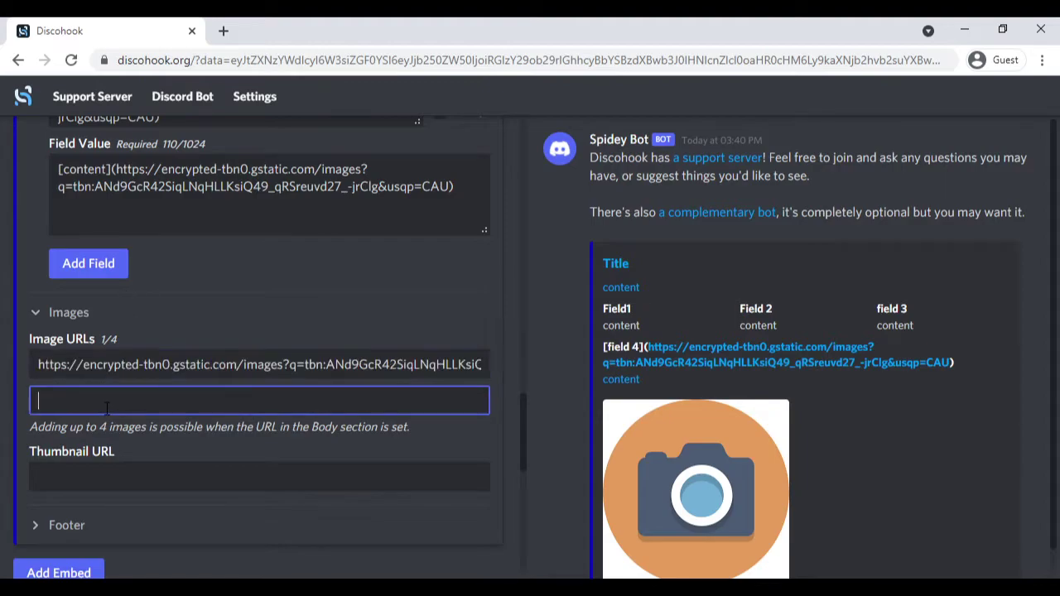
text(https://encrypted-tbn0.gstatic.com/images?q=tbn:ANd9GcR42SiqLNqHLLKsiQ49_qRSreuvd27_-jrClg&usqp=CAU)
scroll(152, 381, down, 1)
click(150, 357)
text(https://encrypted-tbn0.gstatic.com/images?q=tbn:ANd9GcR42SiqLNqHLLKsiQ49_qRSreuvd27_-jrClg&usqp=CAU)
click(140, 390)
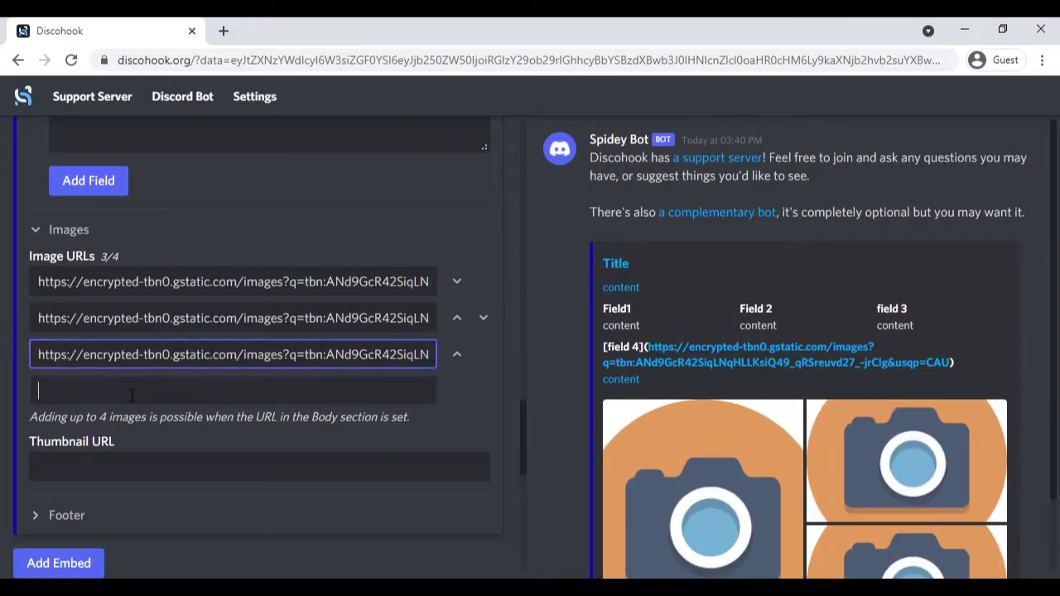
text(https://encrypted-tbn0.gstatic.com/images?q=tbn:ANd9GcR42SiqLNqHLLKsiQ49_qRSreuvd27_-jrClg&usqp=CAU)
Set the embed's thumbnail to the copied encrypted-tbn0.gstatic.com image link
scroll(587, 277, down, 2)
scroll(97, 422, down, 2)
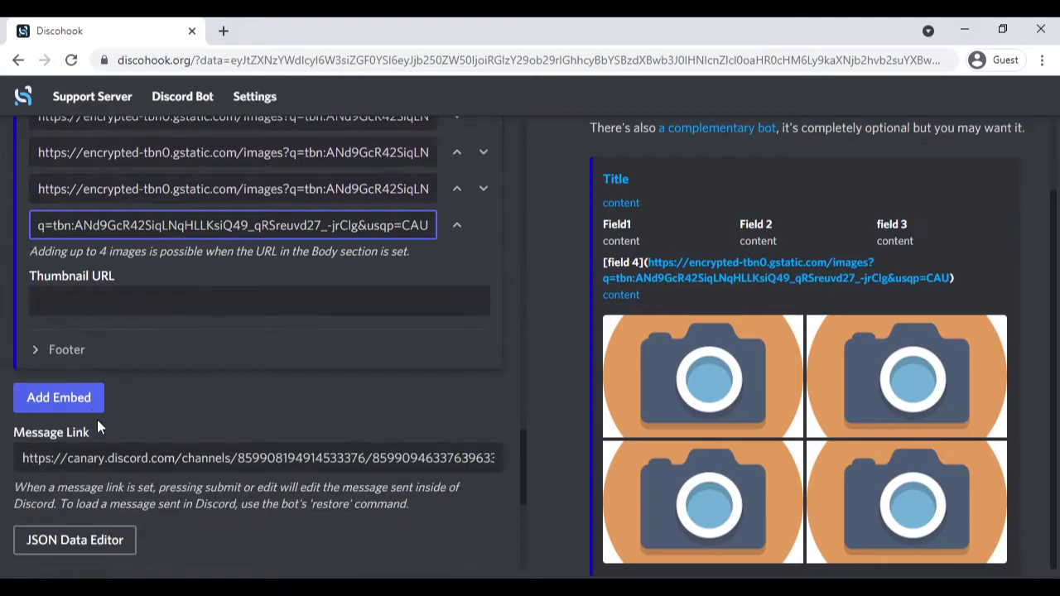
click(138, 295)
text(https://encrypted-tbn0.gstatic.com/images?q=tbn:ANd9GcR42SiqLNqHLLKsiQ49_qRSreuvd27_-jrClg&usqp=CAU)
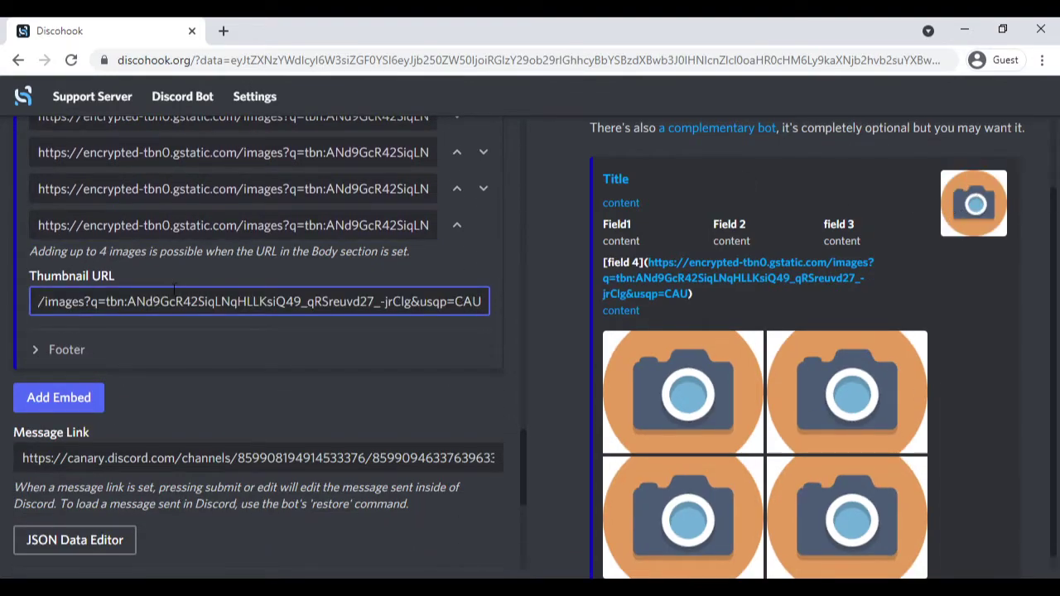
Give the embed a footer reading "Last edited by" followed by the editor's username
scroll(2, 311, down, 2)
click(36, 267)
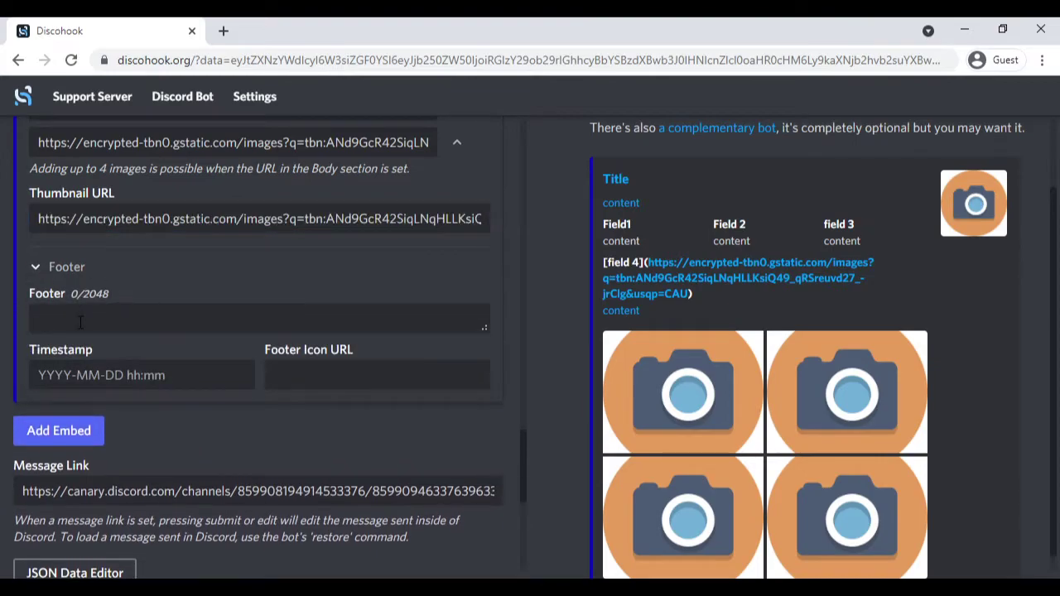
click(79, 322)
scroll(657, 224, down, 1)
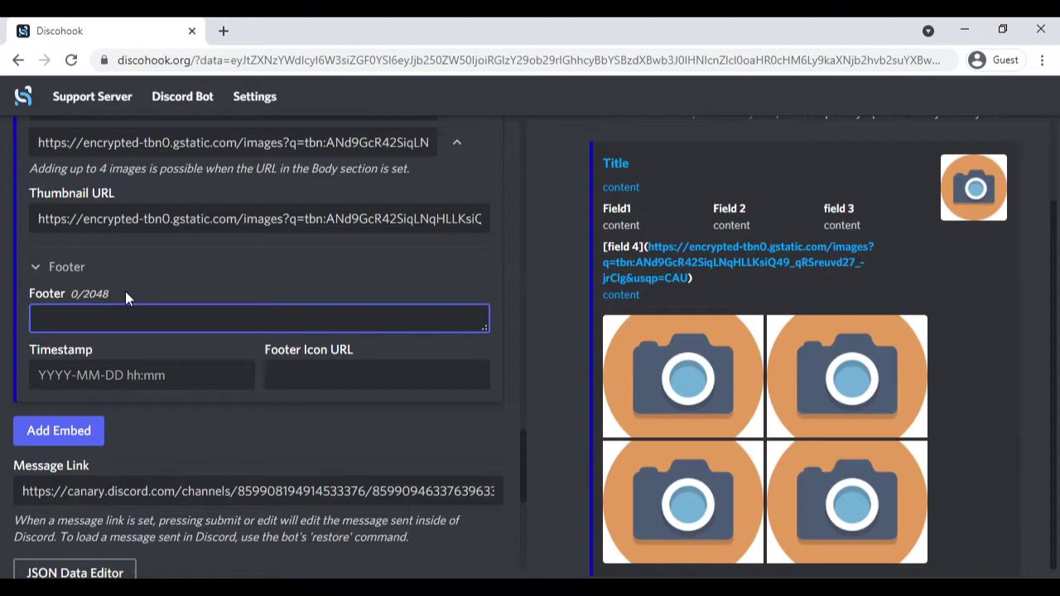
text(Last edite)
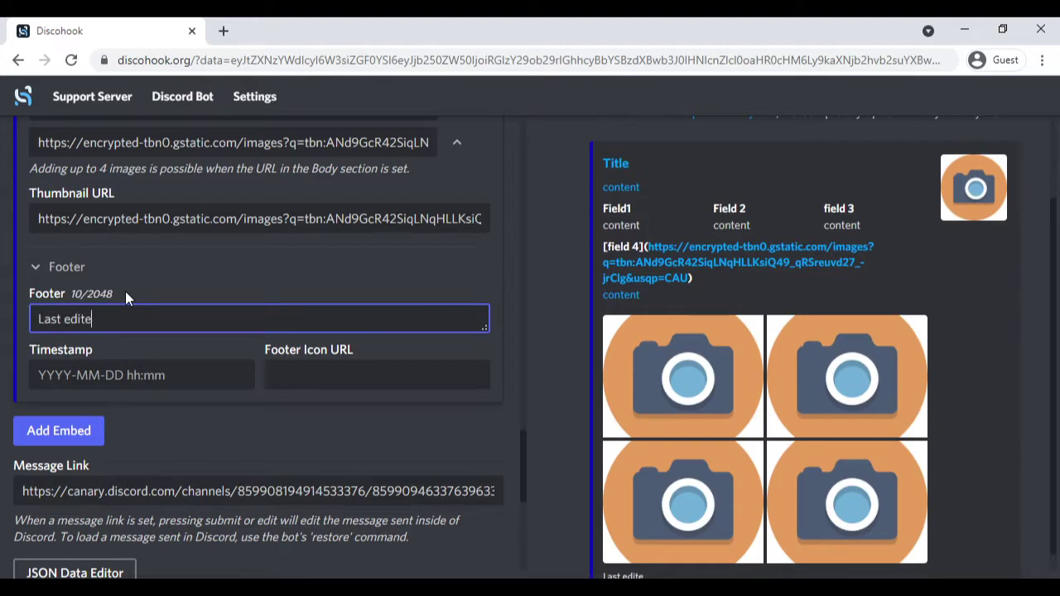
text(d by waggz)
Set the footer's timestamp to today and its icon URL to the copied encrypted-tbn0.gstatic.com image link
scroll(175, 352, down, 2)
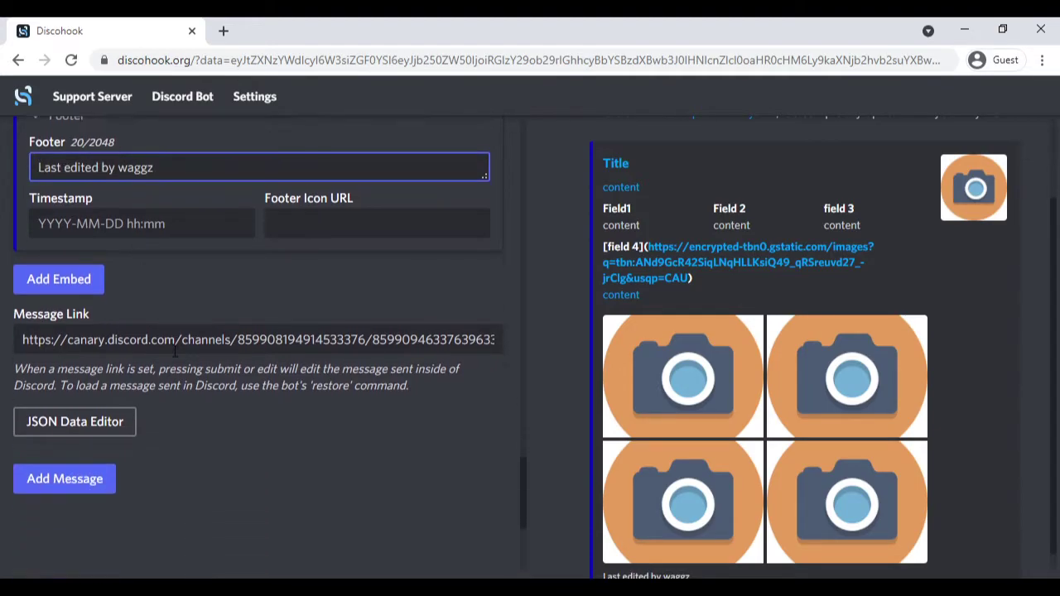
click(198, 217)
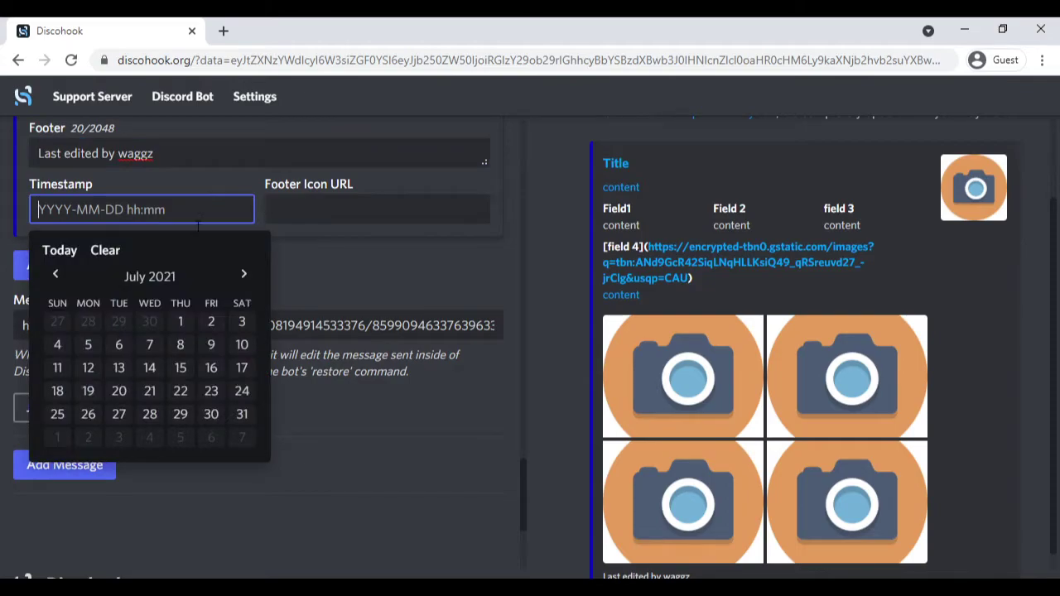
click(57, 249)
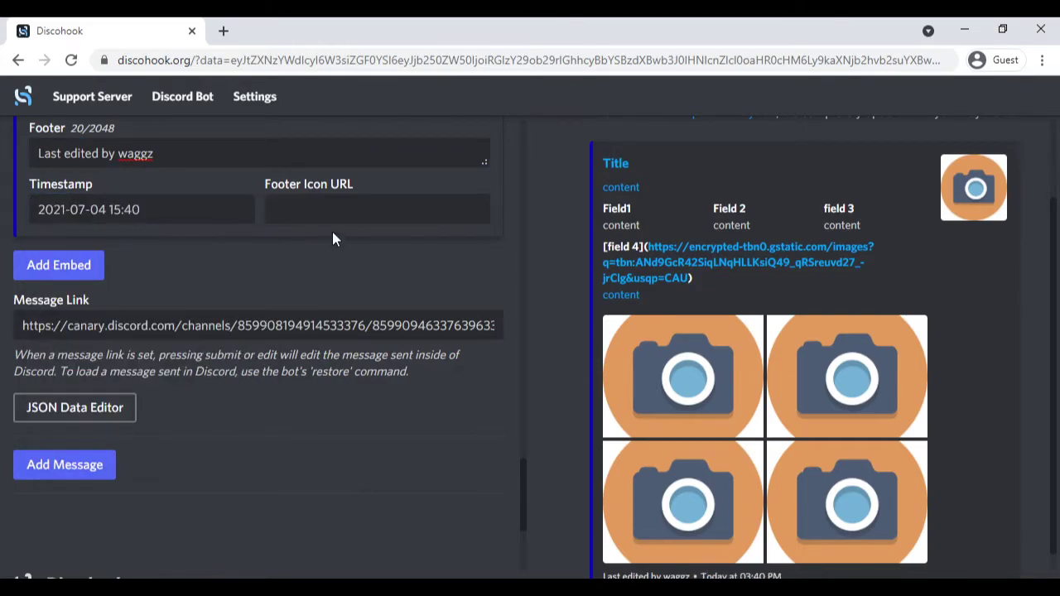
click(332, 220)
text(https://encrypted-tbn0.gstatic.com/images?q=tbn:ANd9GcR42SiqLNqHLLKsiQ49_qRSreuvd27_-jrClg&usqp=CAU)
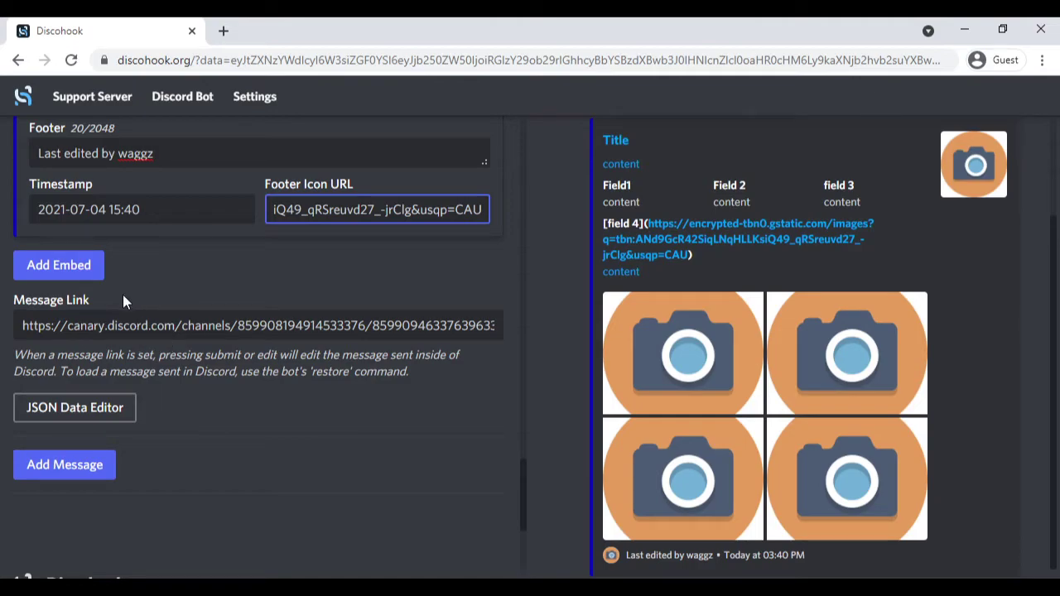
scroll(210, 328, up, 15)
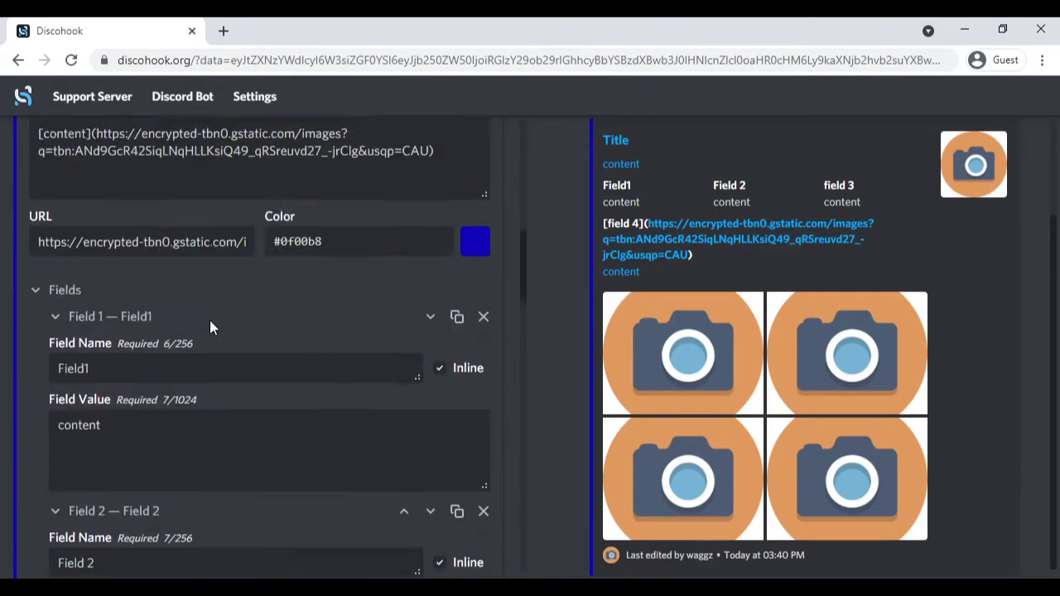
Submit the embed edits to the posted webhook message and check the updated message in Discord's #test channel
scroll(211, 328, up, 10)
click(479, 202)
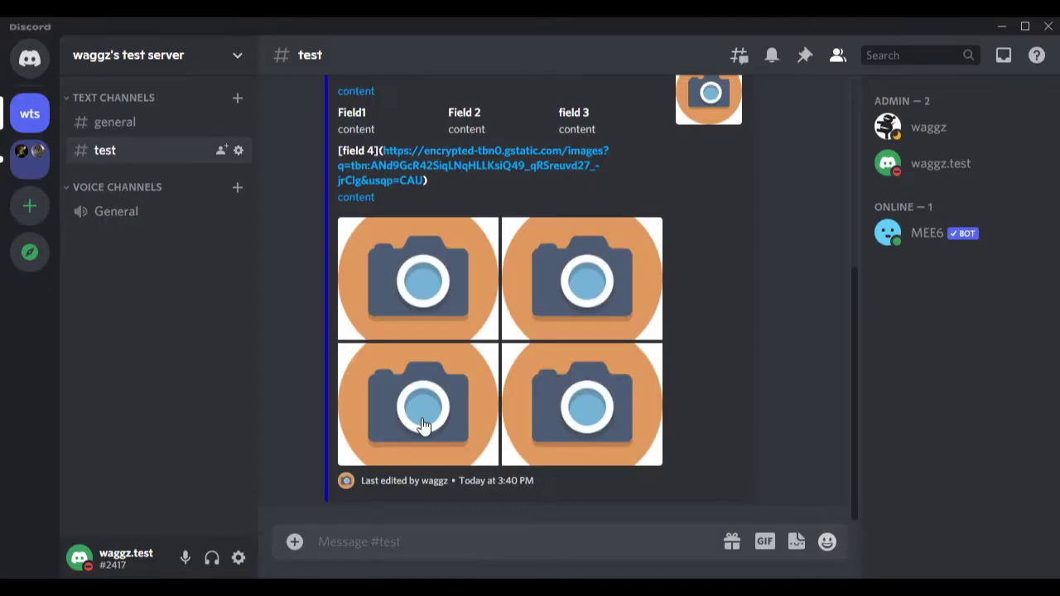
scroll(305, 242, up, 5)
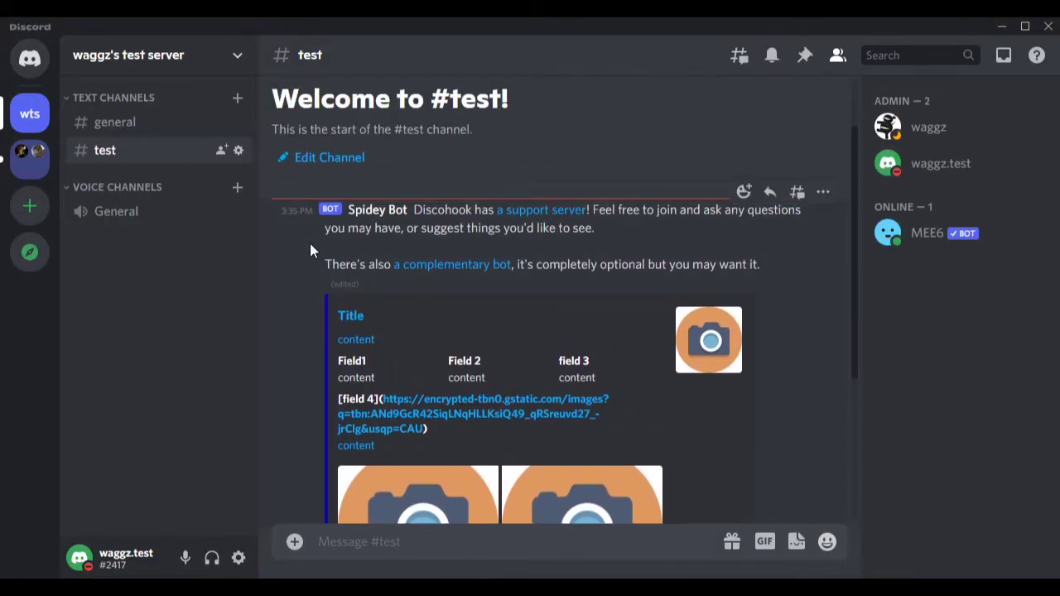
scroll(309, 244, down, 3)
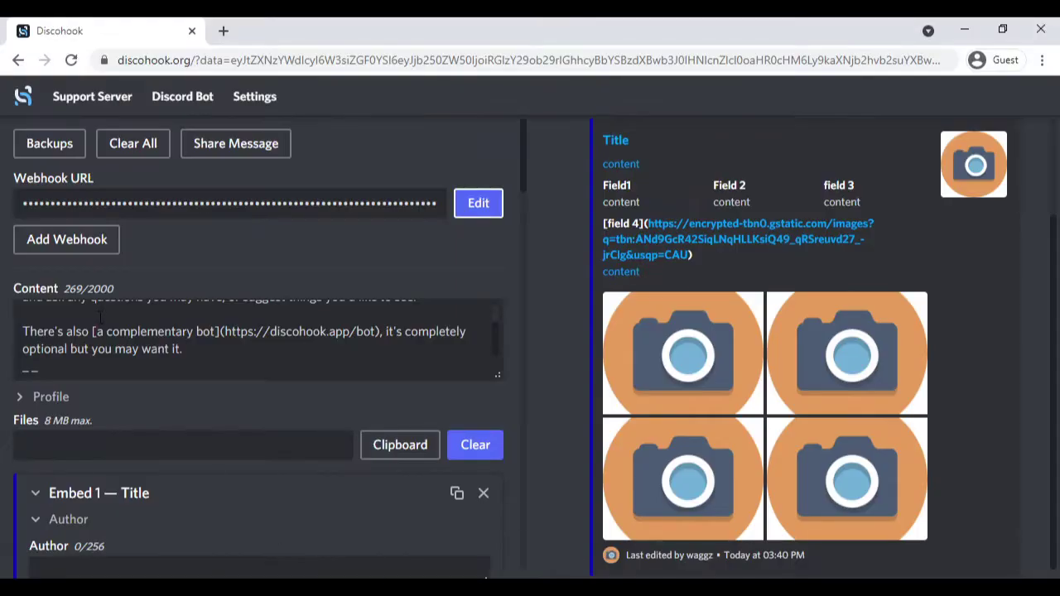
Delete the support server and complementary bot text from the message content in Discohook, keeping the underscore line
scroll(128, 243, down, 2)
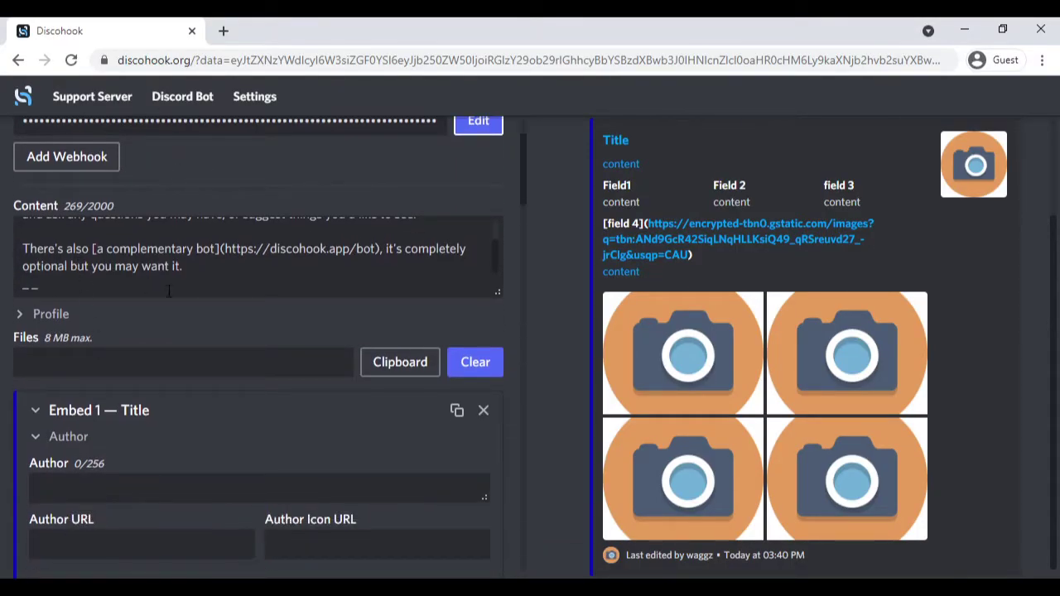
drag(190, 269, 4, 181)
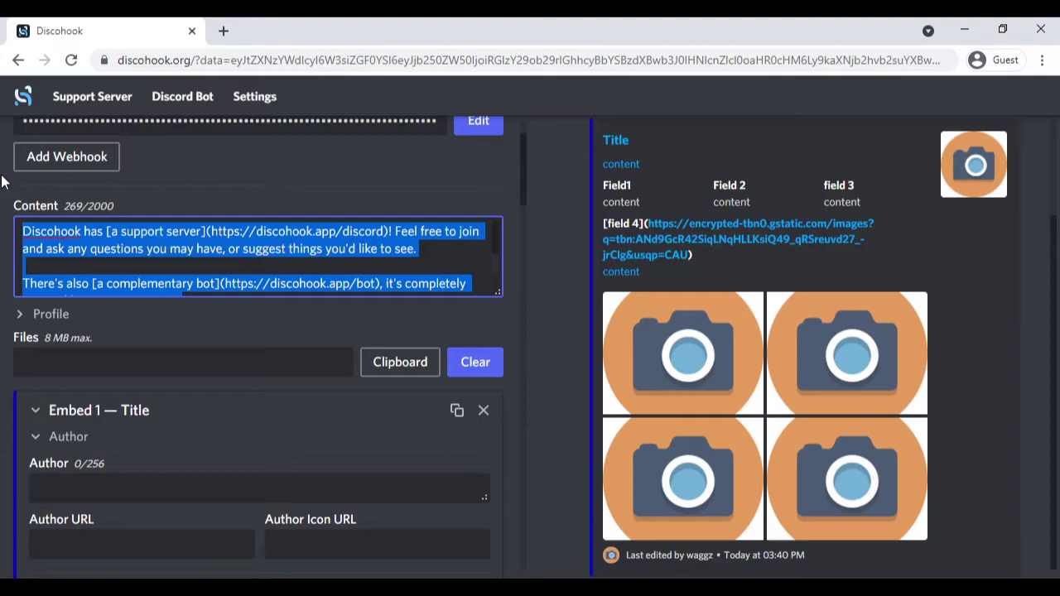
key(BackSpace)
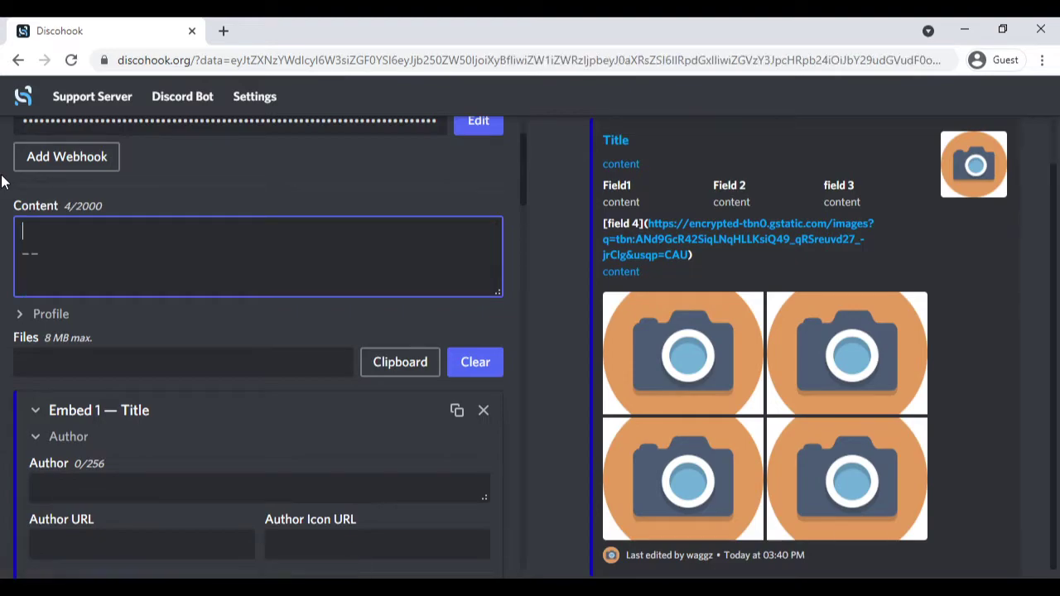
Switch to Discord and view the admin member's profile card to check the assigned role
key(alt+Tab)
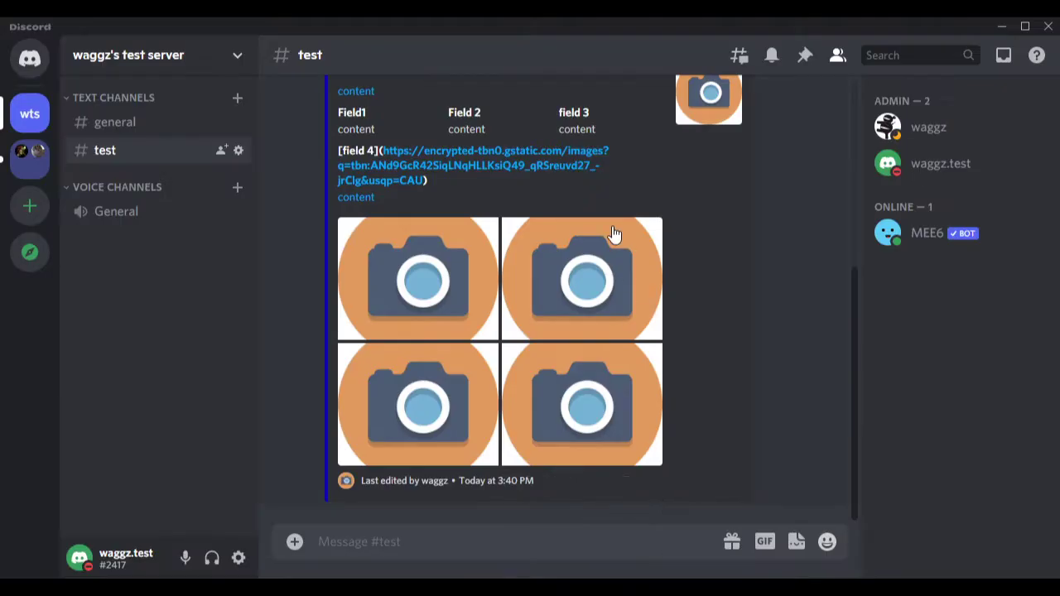
click(926, 129)
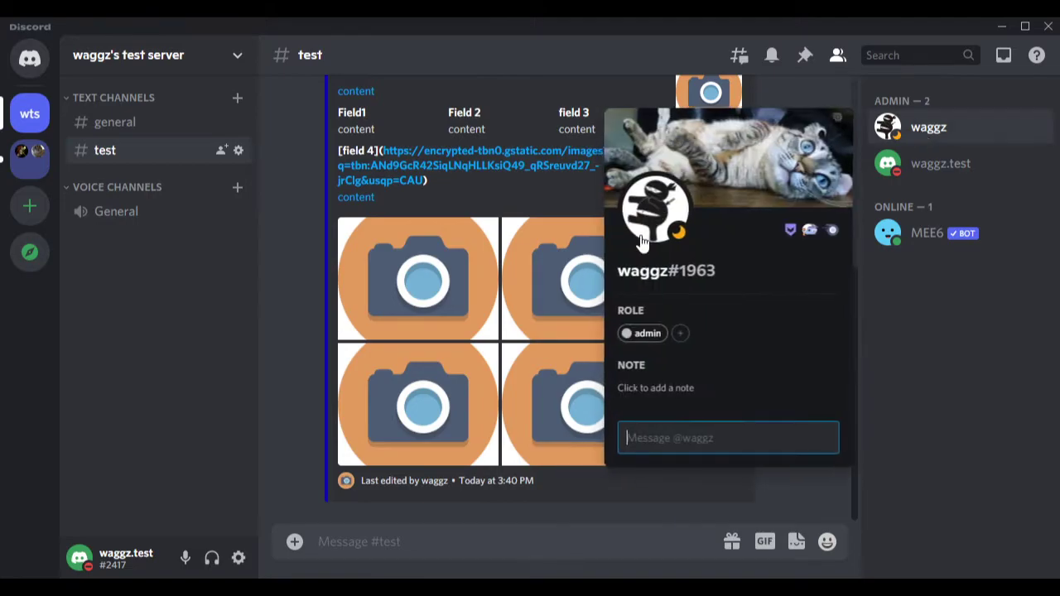
click(460, 545)
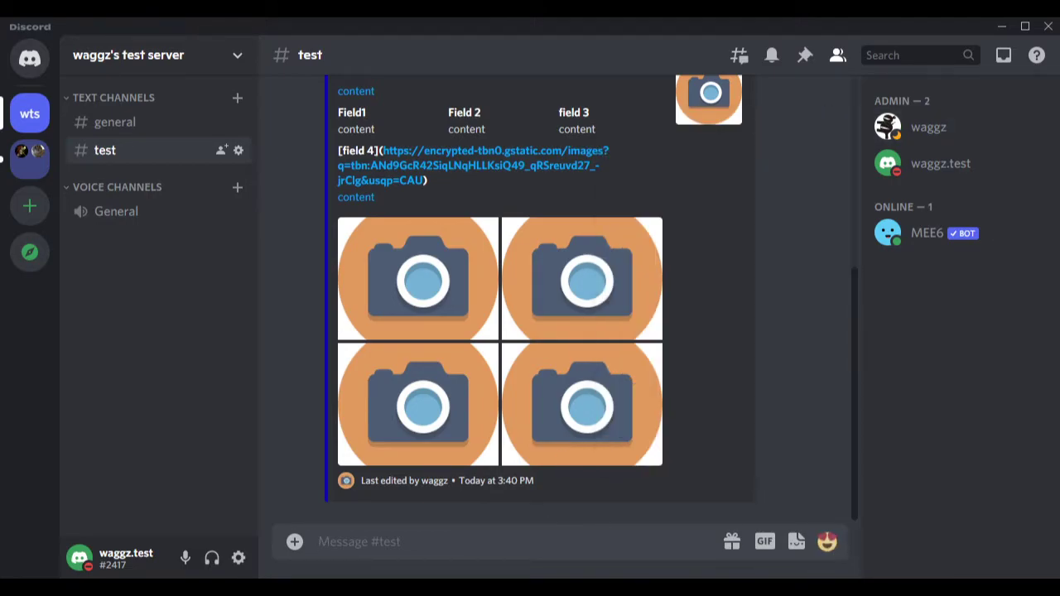
key(alt+Tab)
text(@admin)
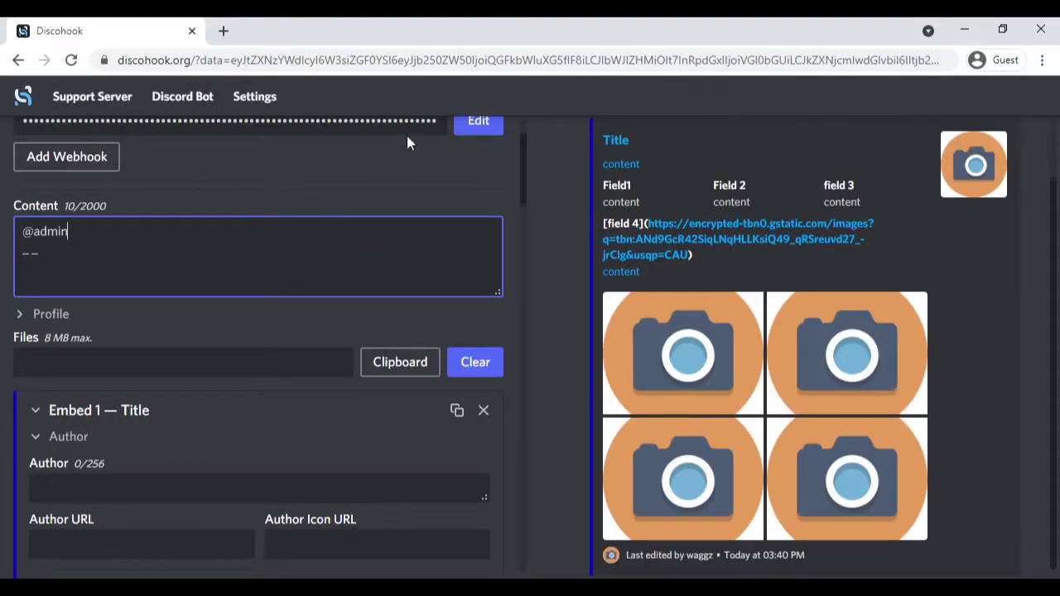
click(480, 124)
key(alt+Tab)
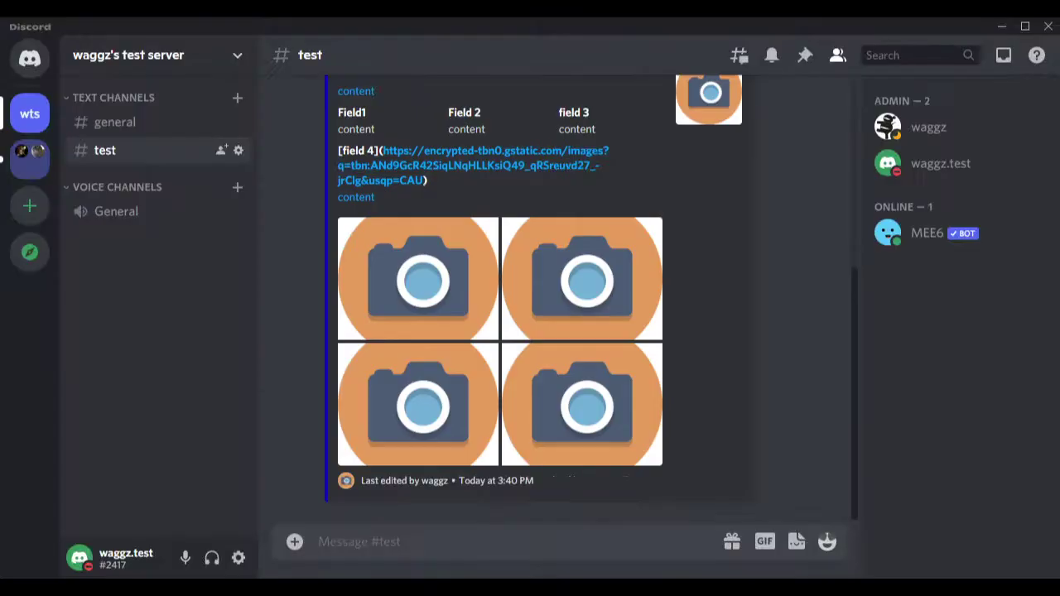
scroll(350, 348, up, 5)
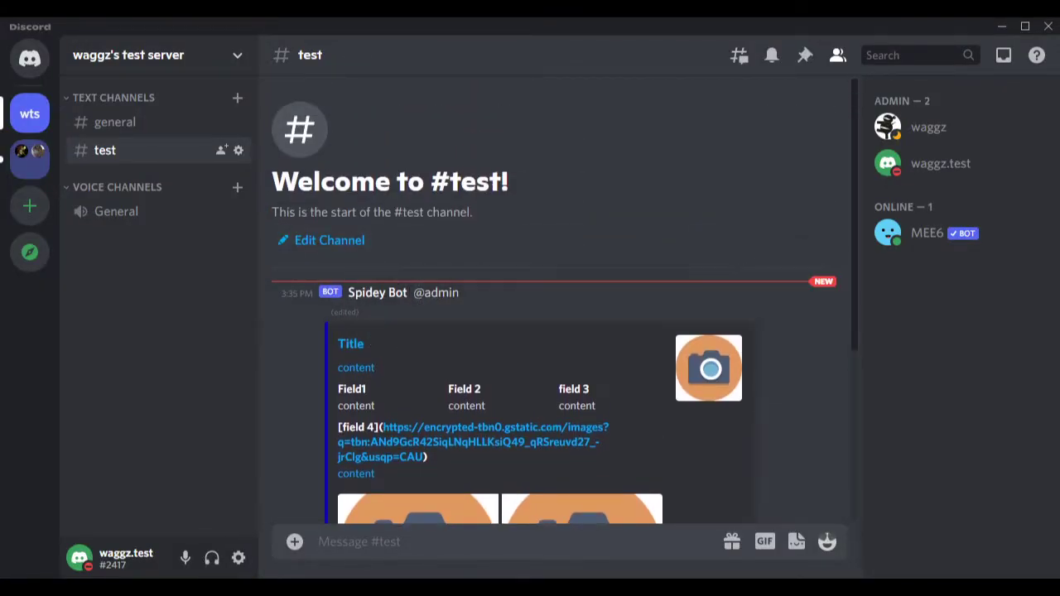
key(alt+Tab)
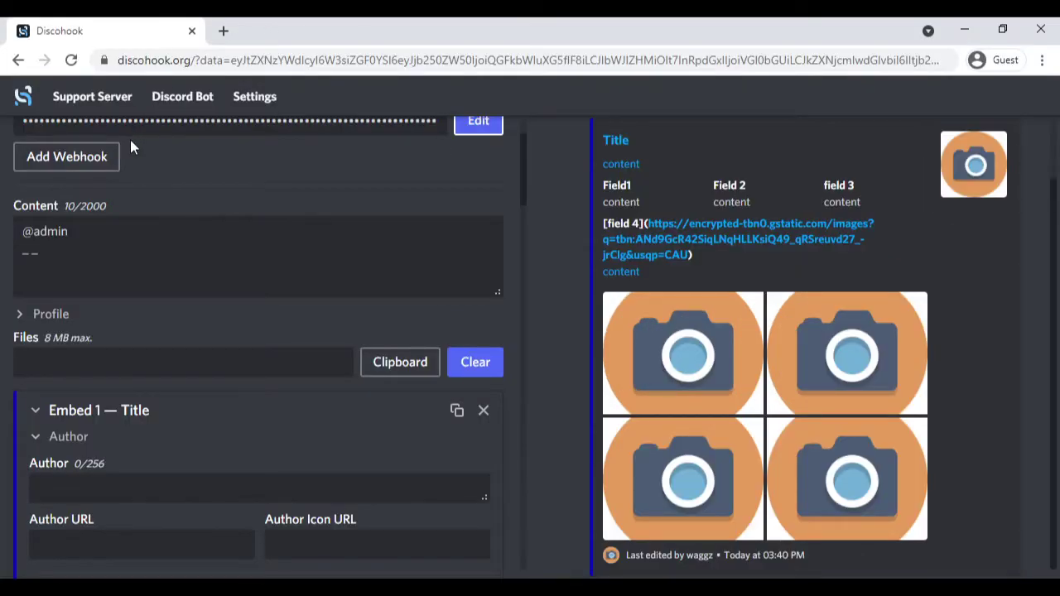
key(alt+Tab)
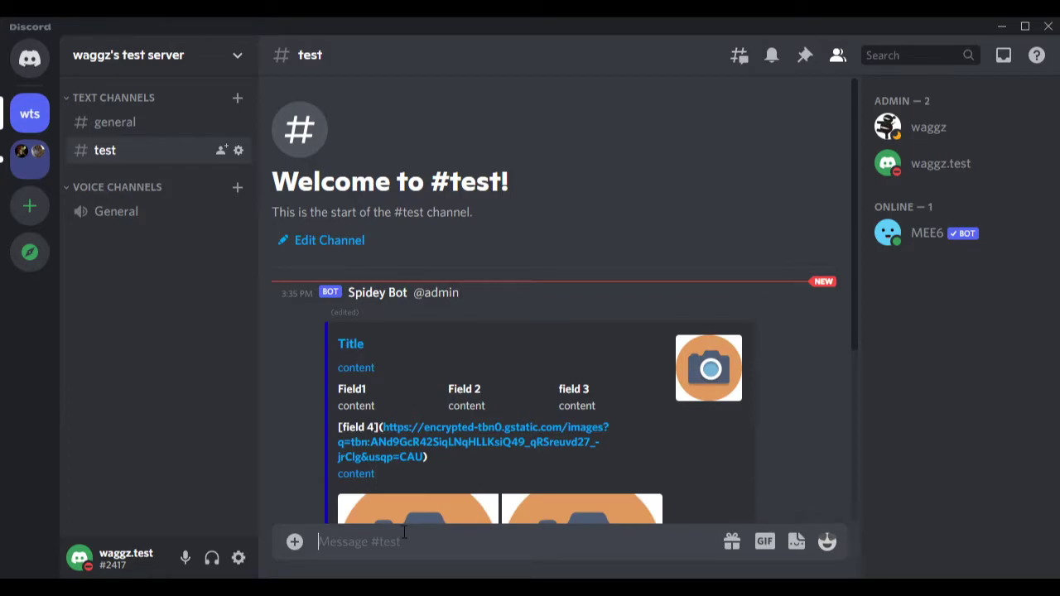
text(\)
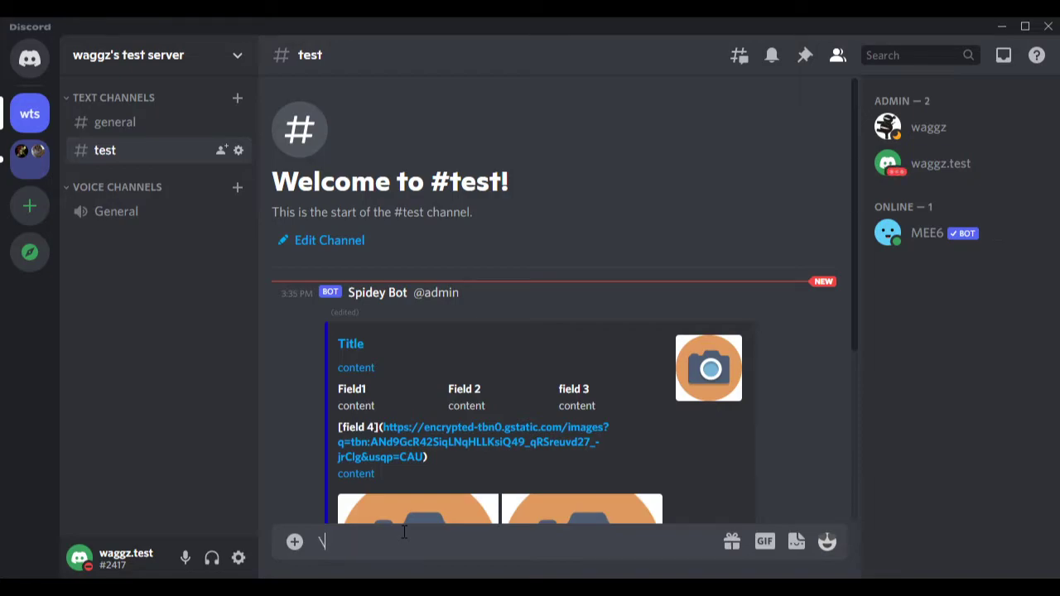
text(@admin)
key(Return)
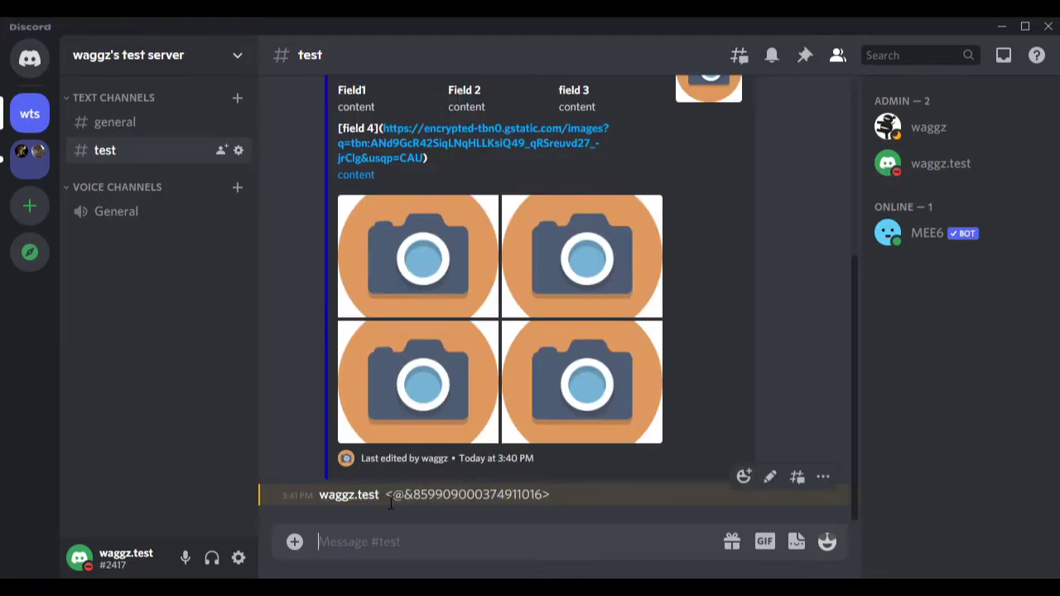
drag(388, 497, 551, 494)
key(ctrl+c)
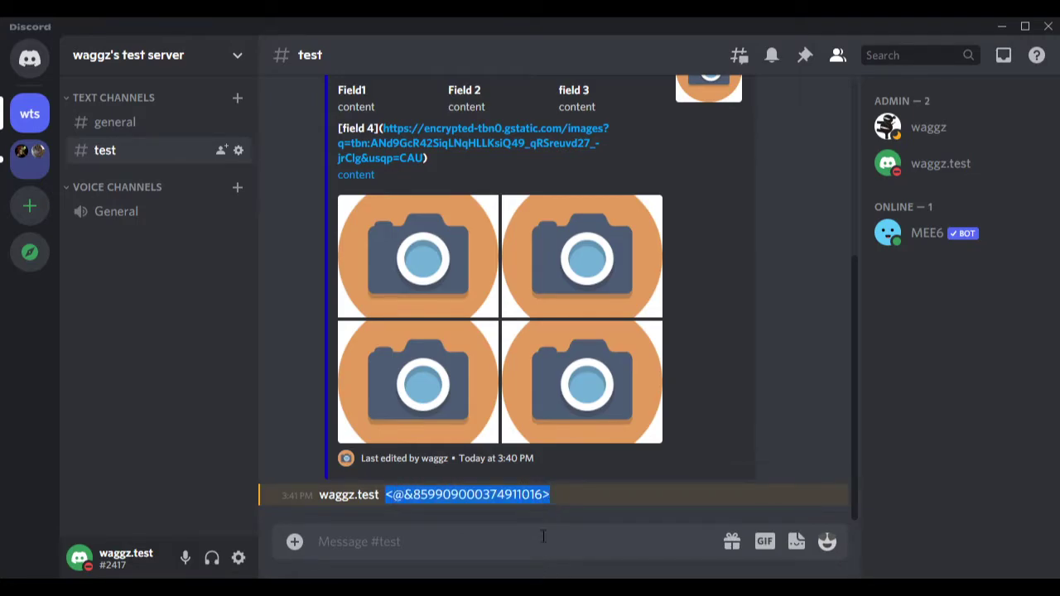
key(alt+Tab)
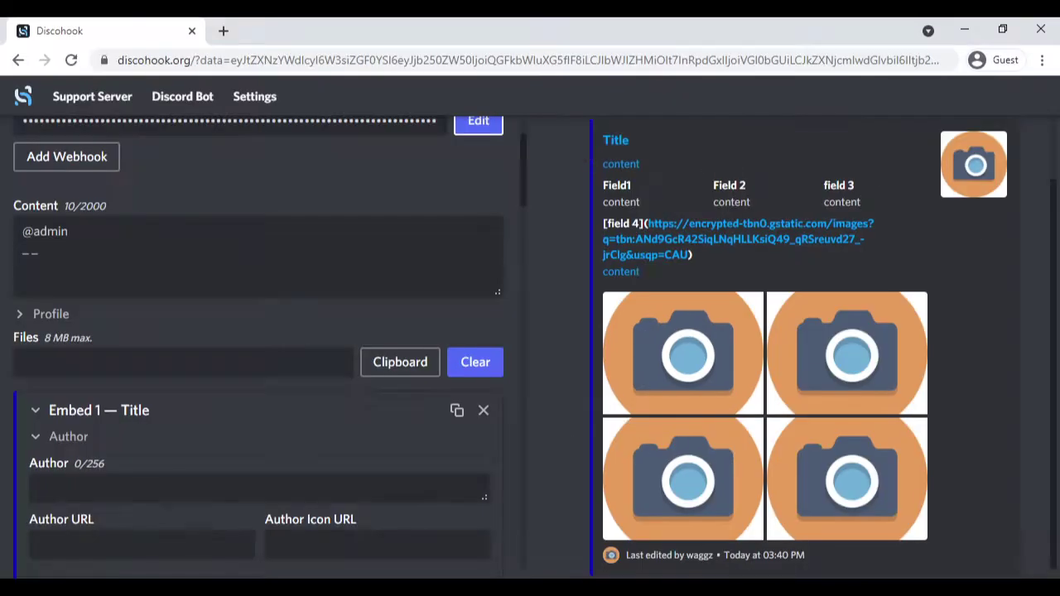
triple_click(39, 232)
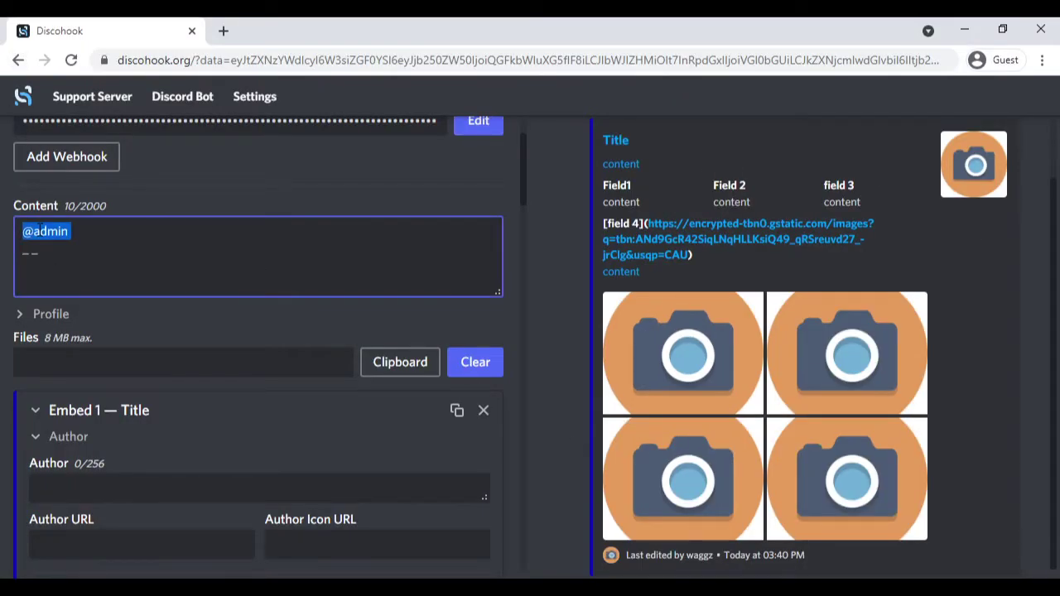
key(ctrl+v)
key(Return)
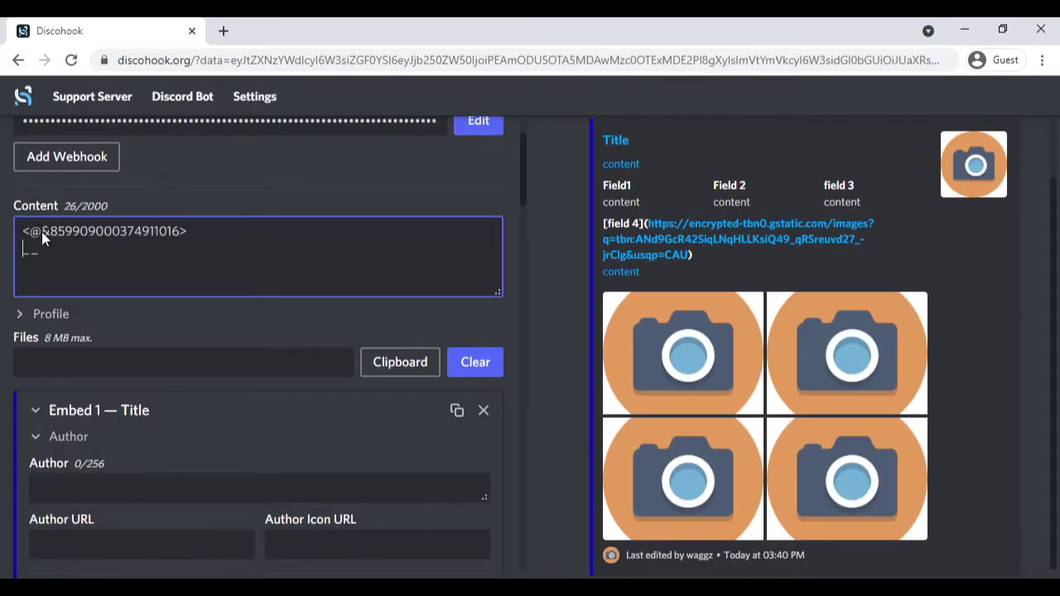
click(474, 128)
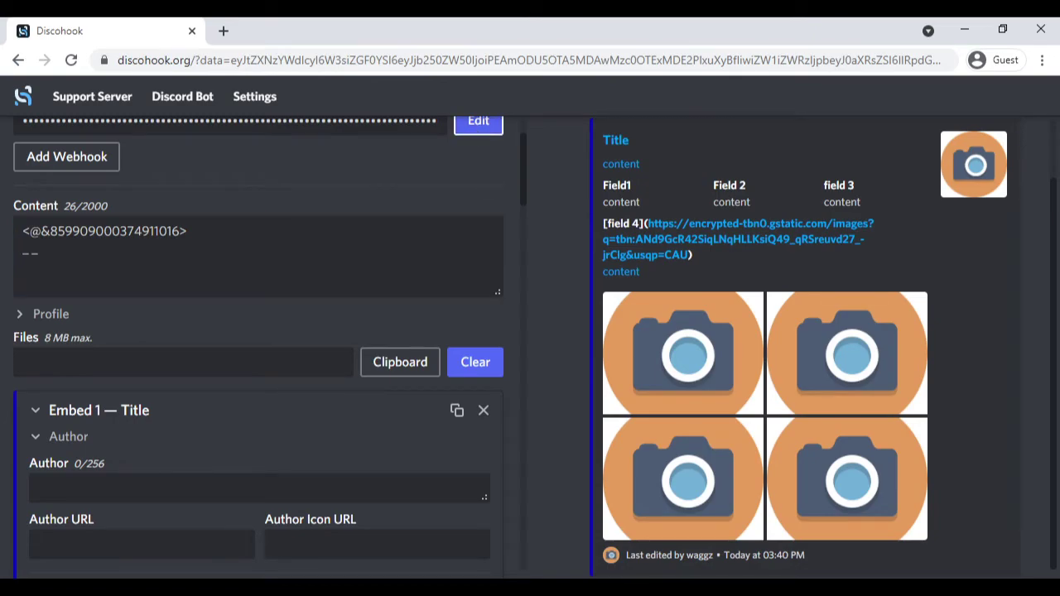
key(alt+Tab)
scroll(273, 279, up, 4)
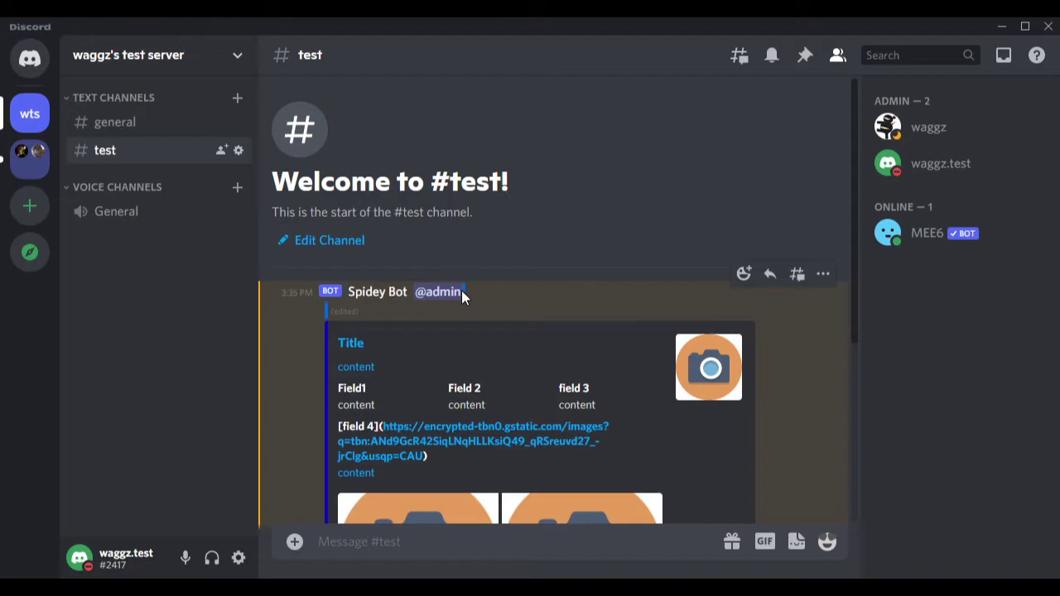
scroll(778, 364, down, 4)
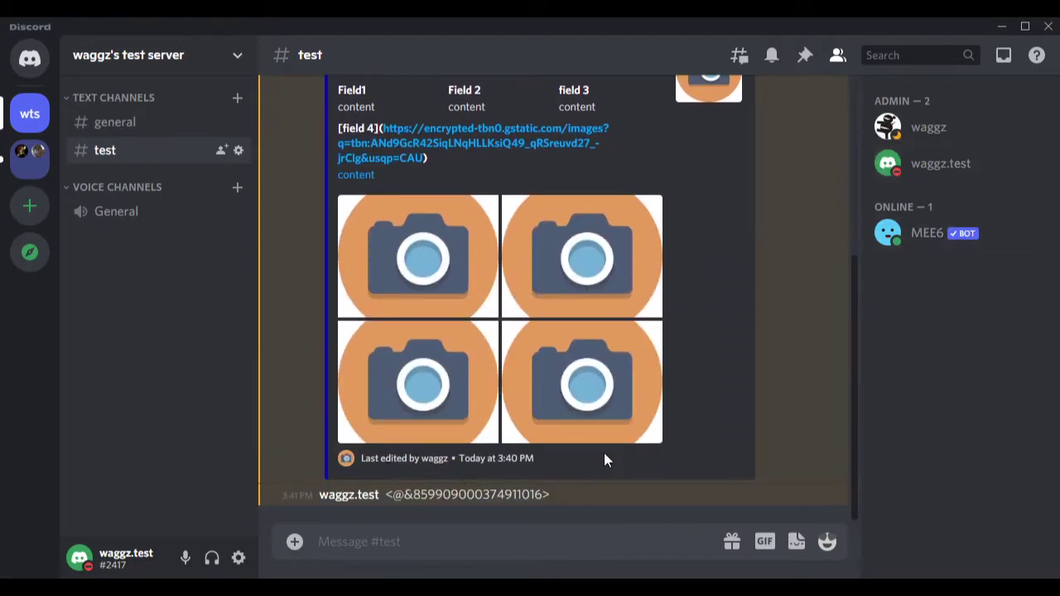
Send a message in Discord's #test channel containing the test server's custom emojis :leftsharkdance: and :fredbird:
key(alt+Tab)
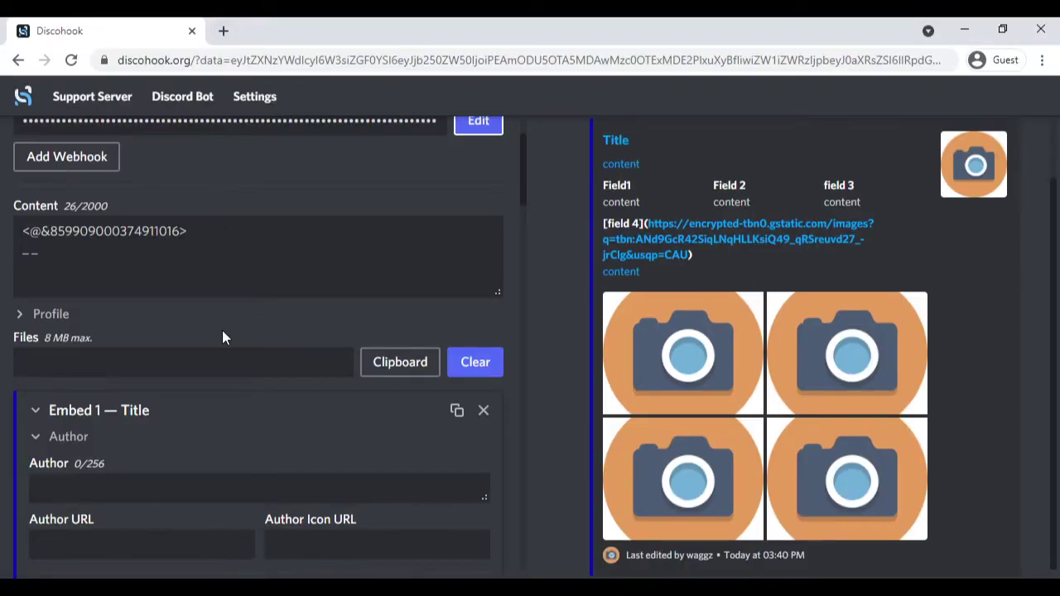
key(alt+Tab)
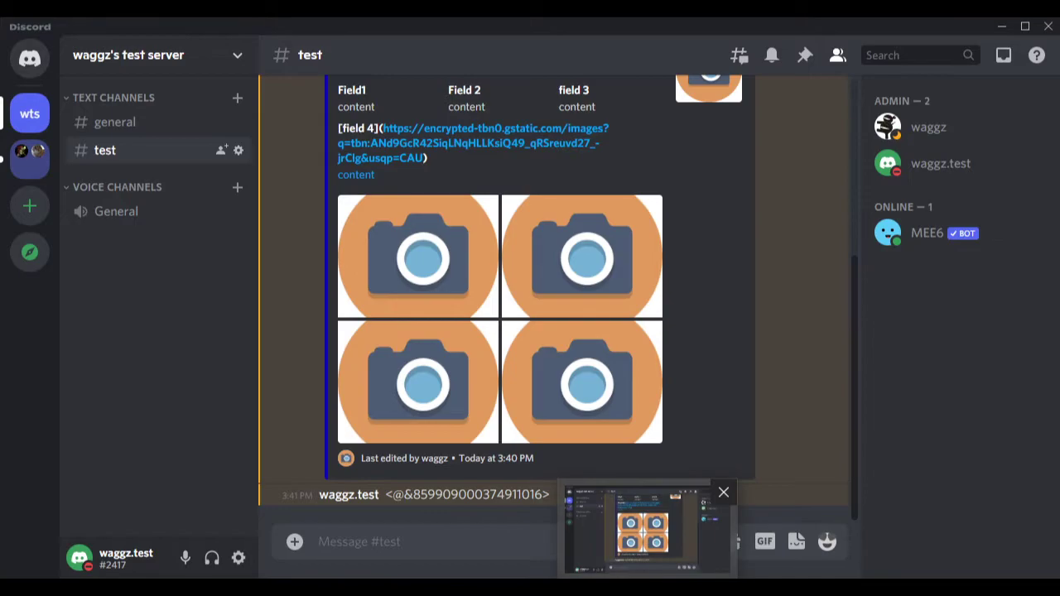
text(:el)
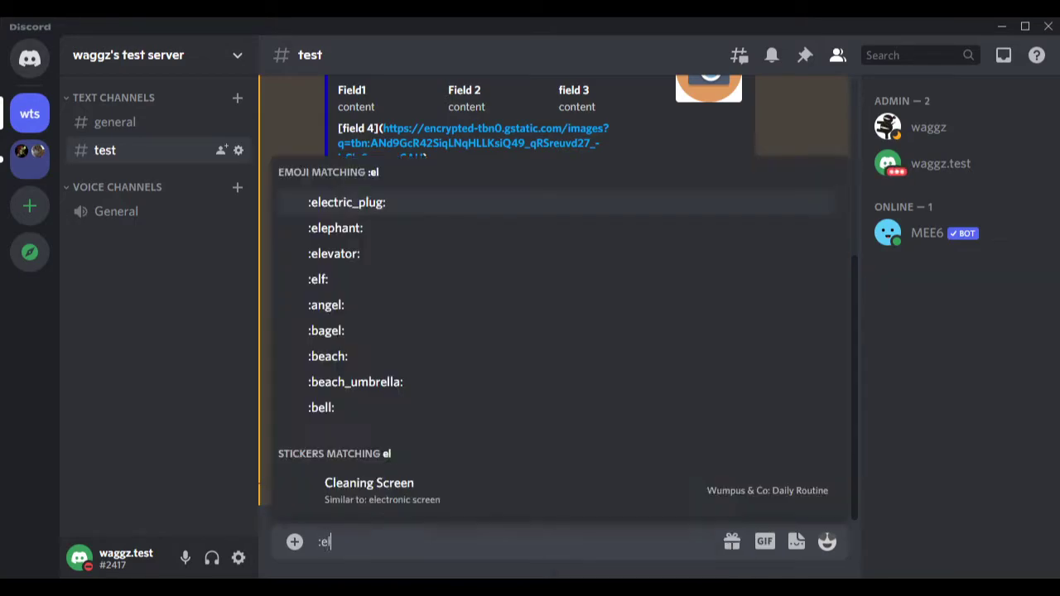
key(BackSpace)
key(BackSpace)
key(BackSpace)
text(:lef)
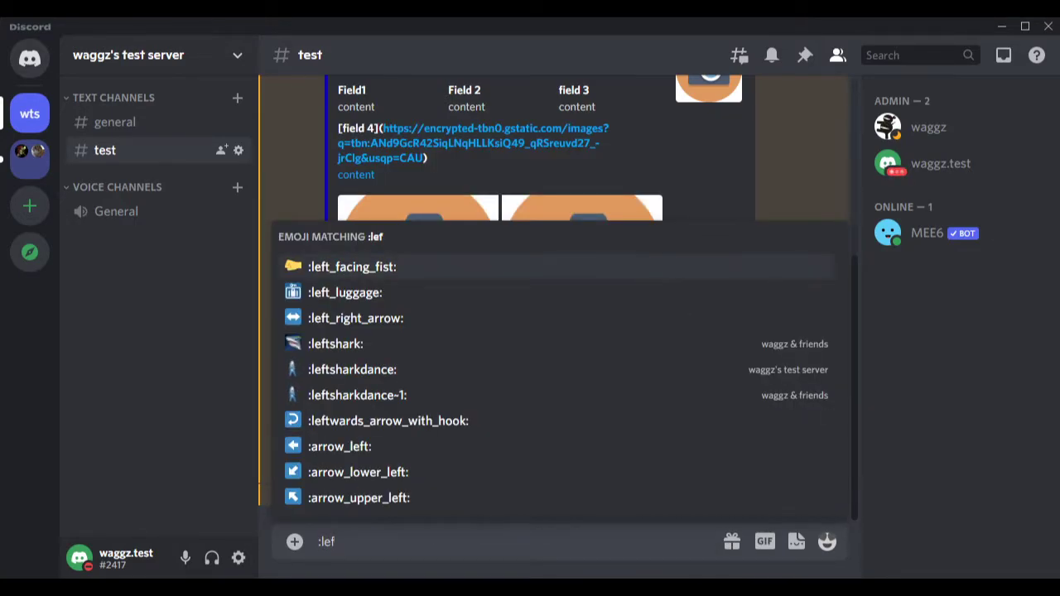
click(399, 374)
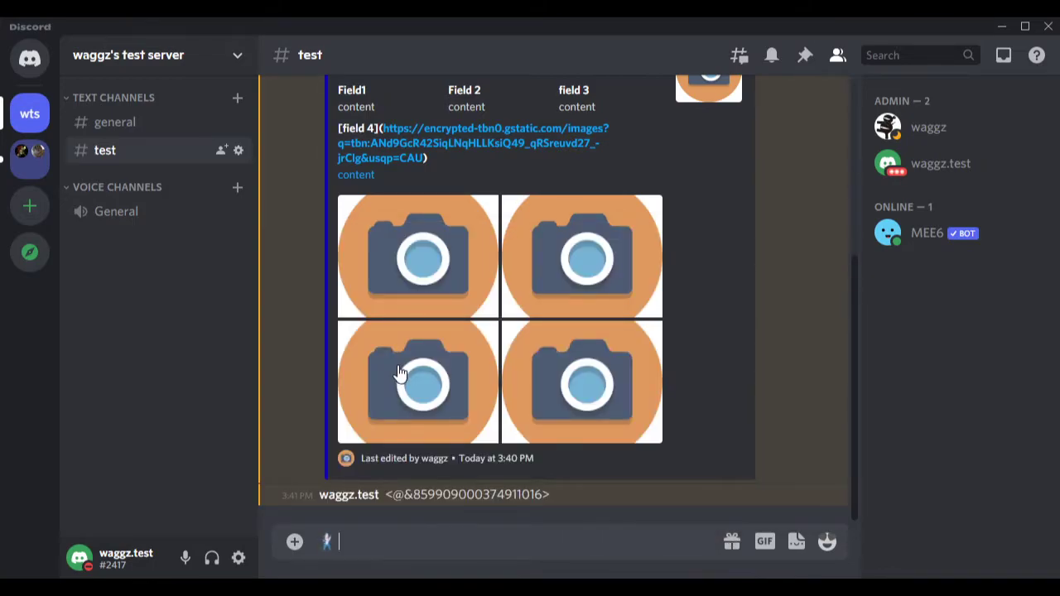
text(:fre)
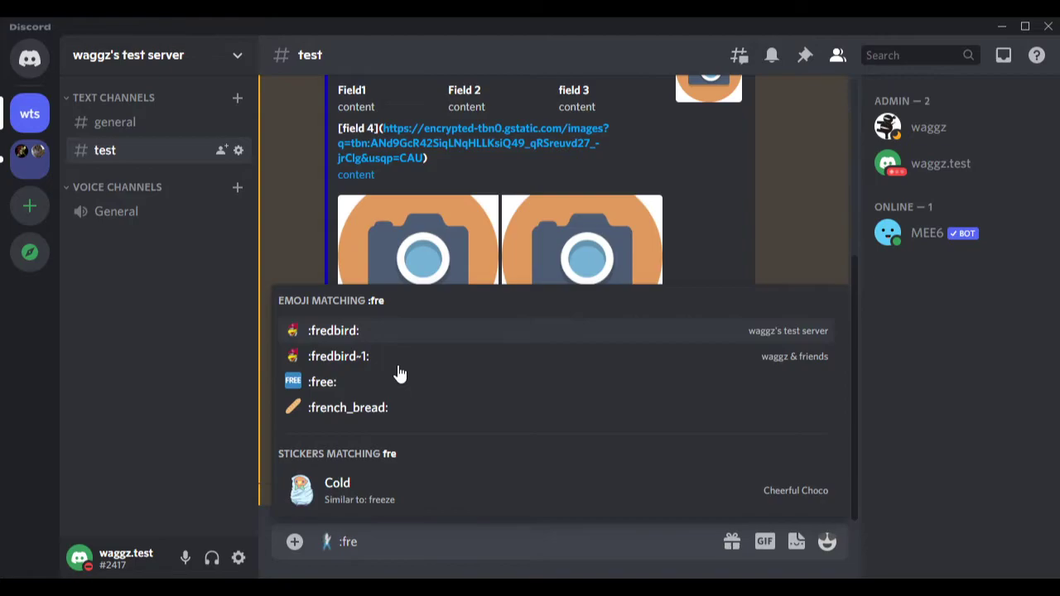
click(405, 342)
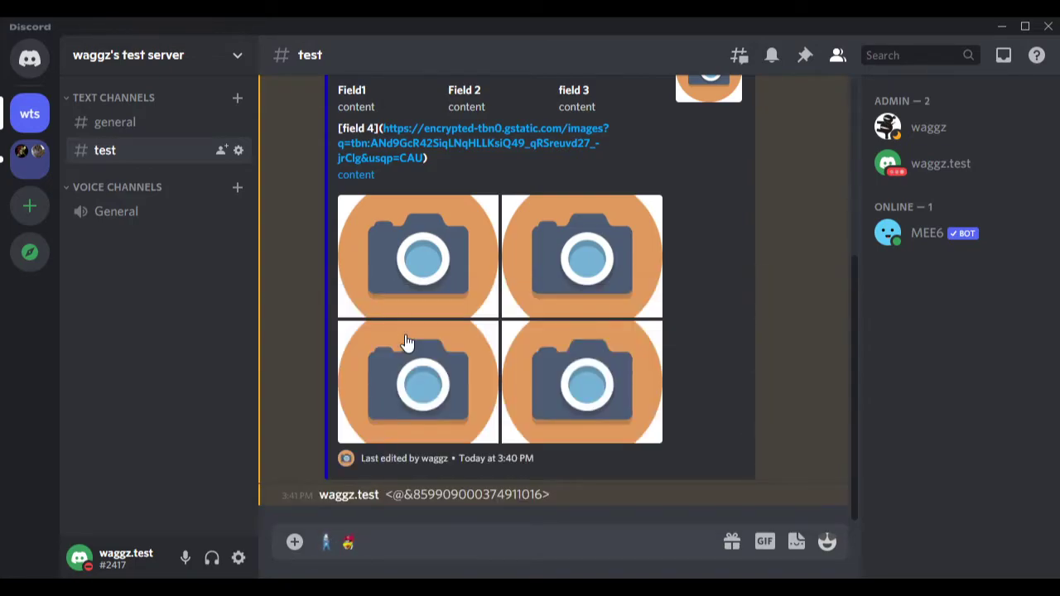
key(Return)
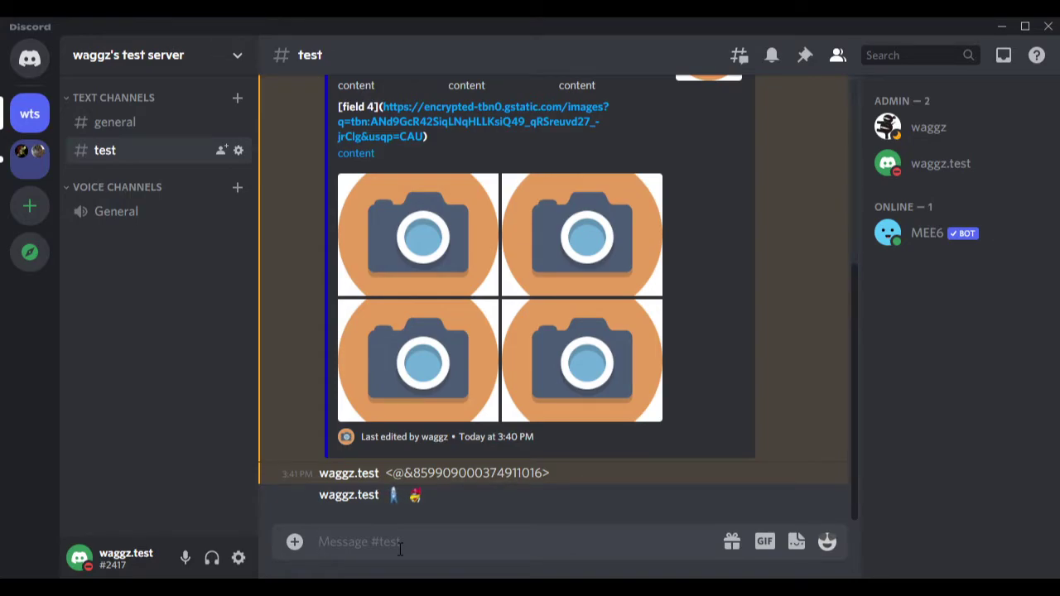
Send \:fredbird: in the #test channel and copy the resulting emoji code
text(\:fredbird)
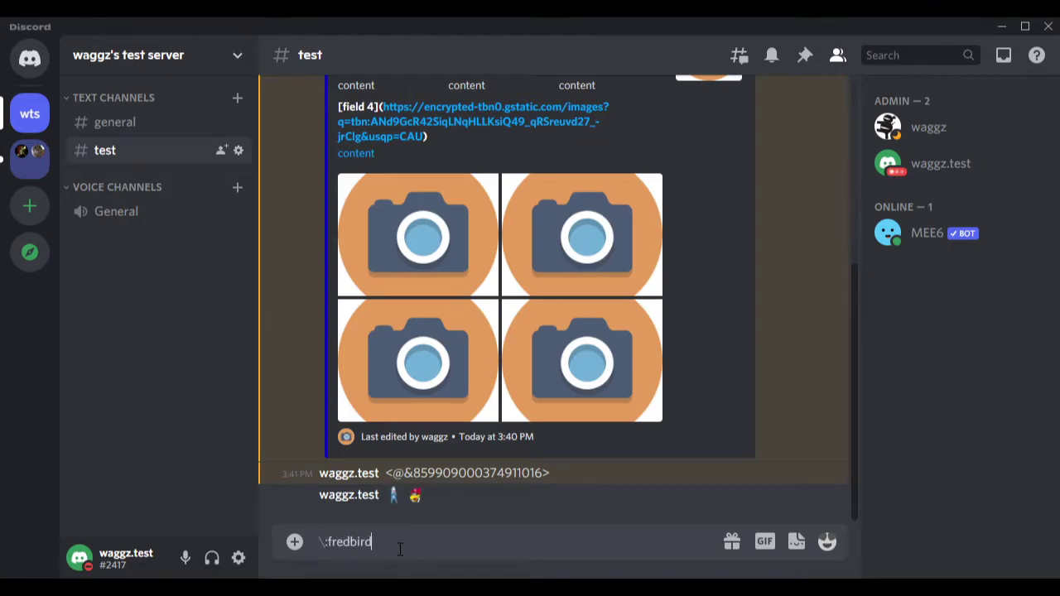
text(:)
key(Return)
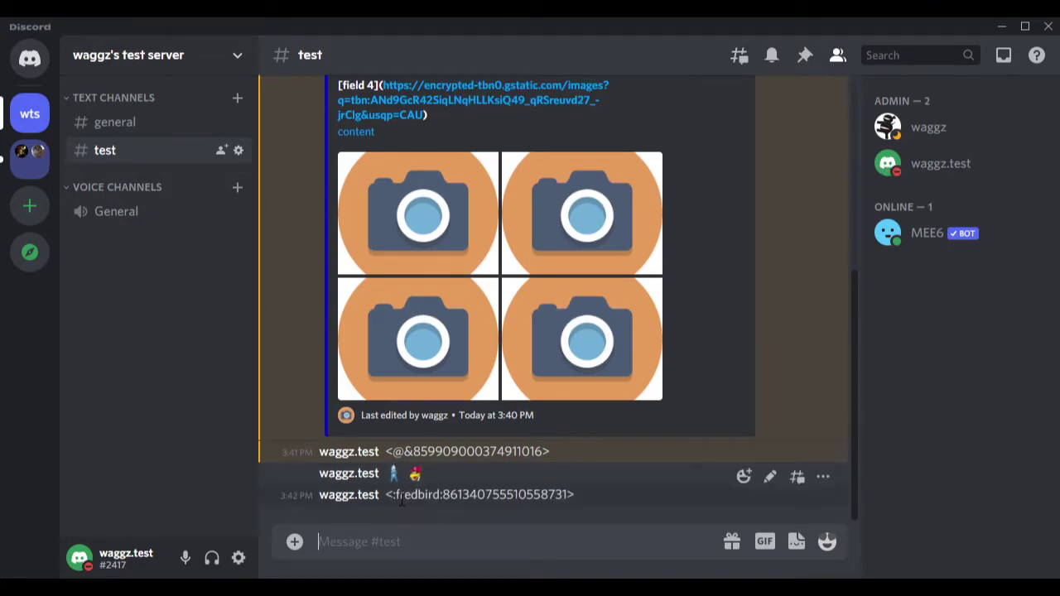
drag(386, 495, 575, 495)
key(ctrl+c)
Switch to Discohook and paste the copied fredbird emoji code after the role mention in the message content
key(alt+Tab)
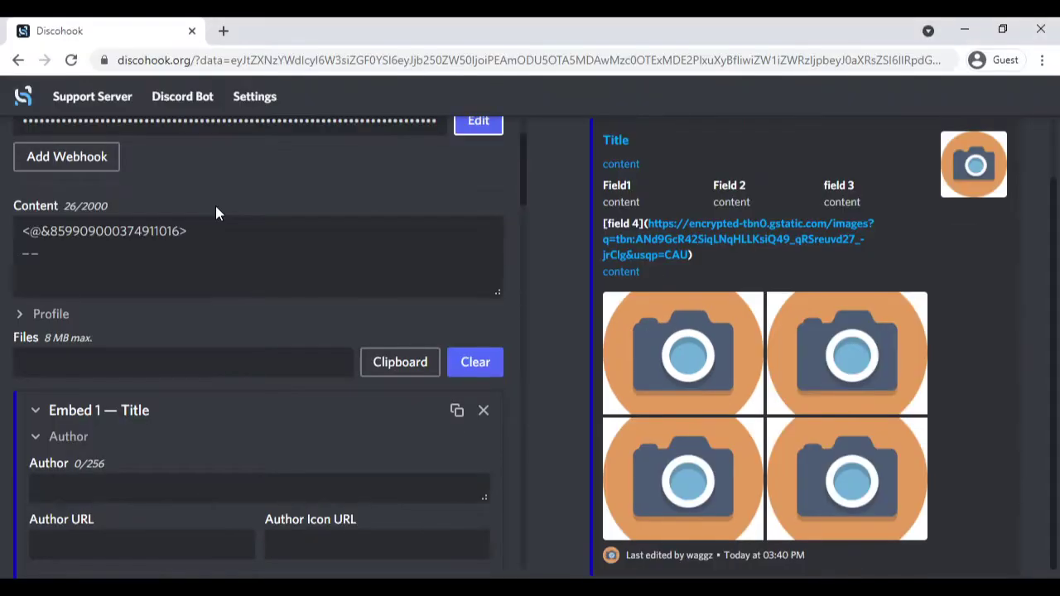
click(212, 230)
key(ctrl+v)
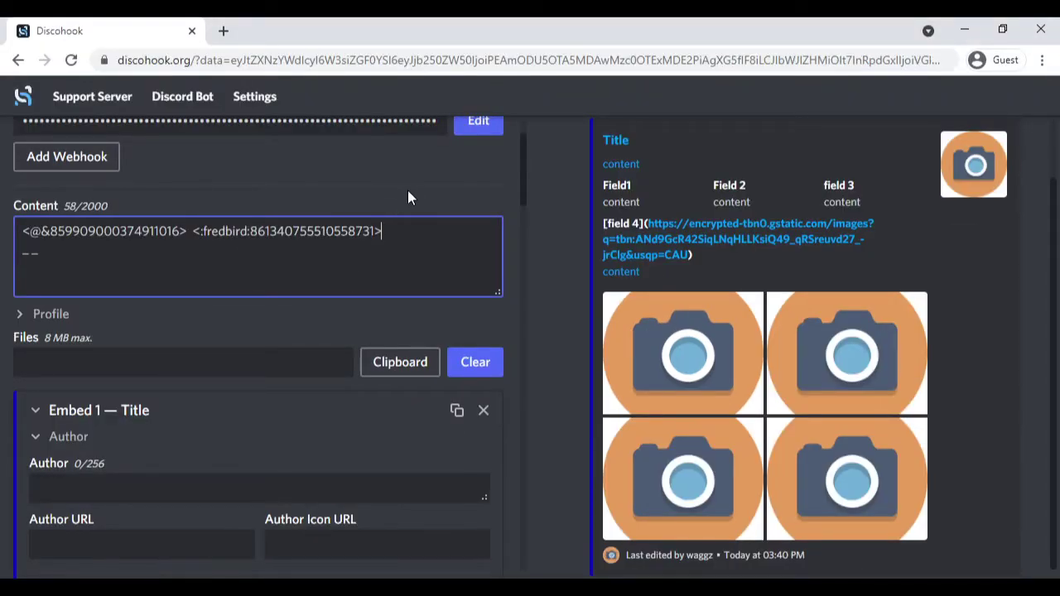
Update the message, remove Embed 1 in Discohook, update it again and check the result in Discord's #test channel
click(497, 122)
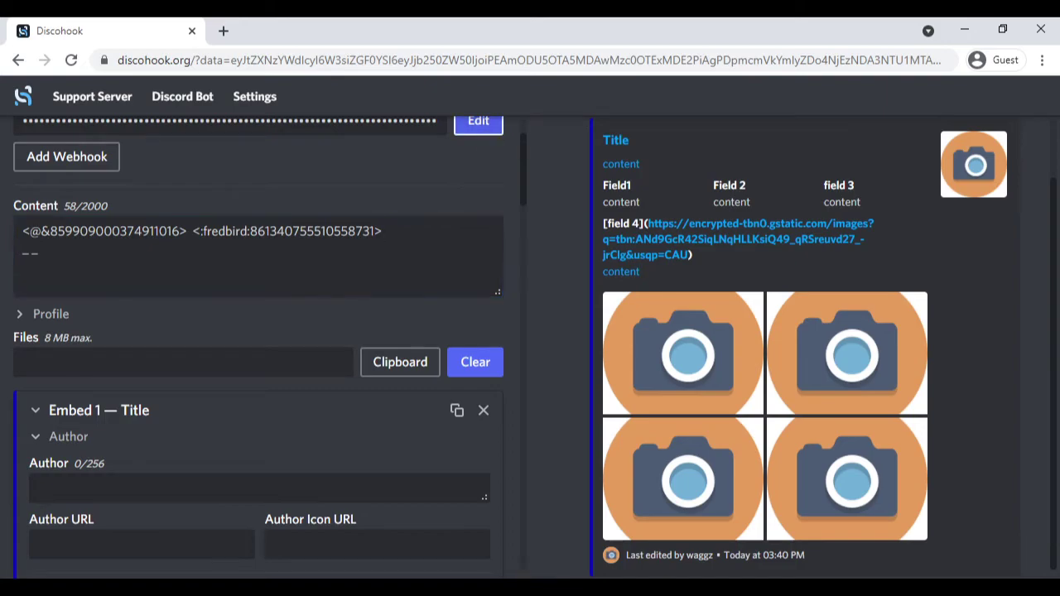
click(483, 409)
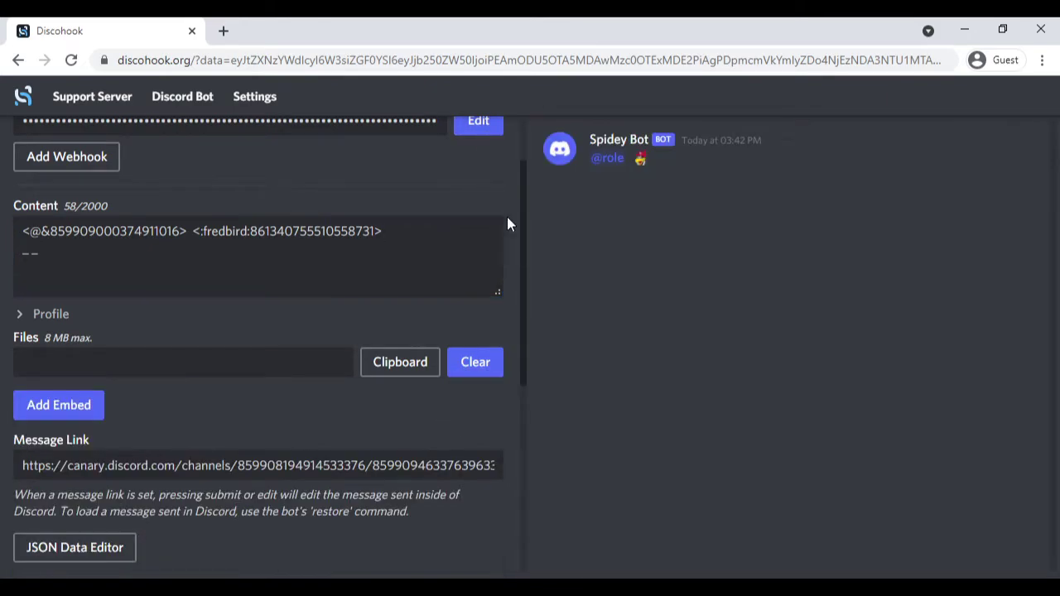
click(477, 124)
key(alt+Tab)
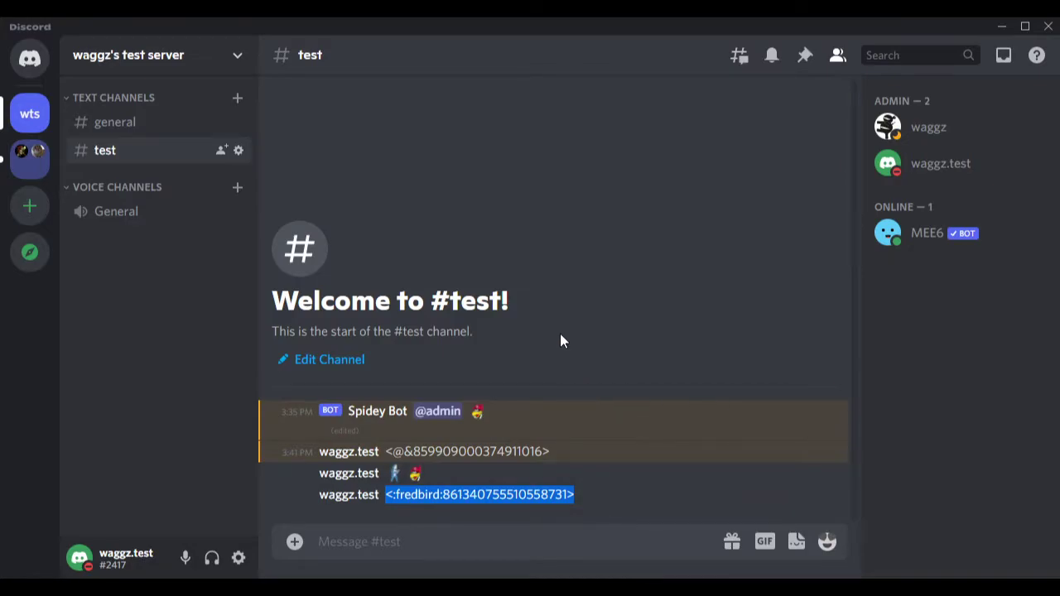
click(510, 518)
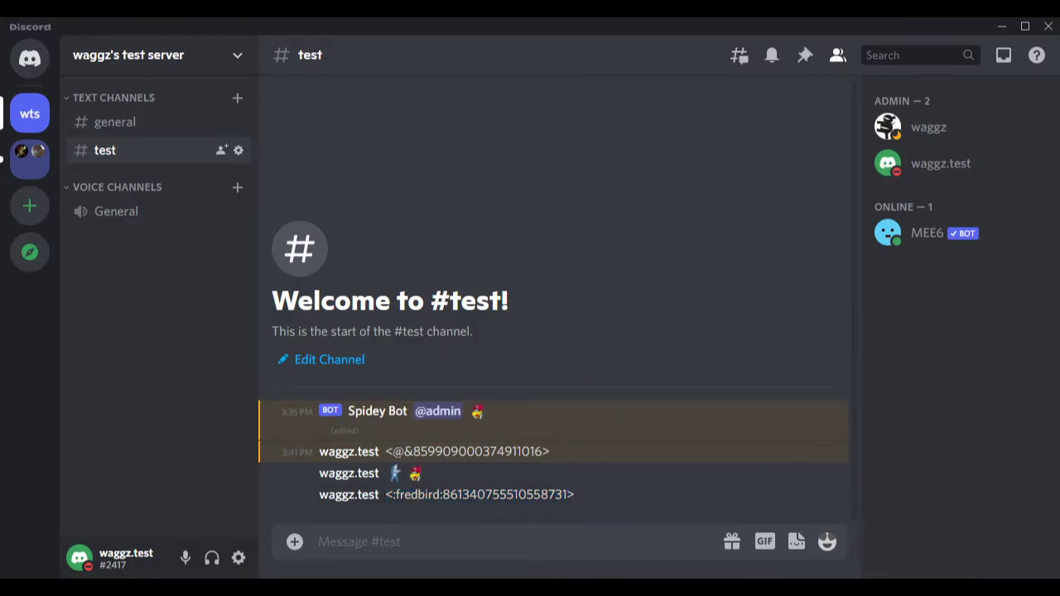
Switch to Discohook, remove the angle brackets around the fredbird emoji code, update the message and check it in Discord
key(alt+Tab)
click(205, 233)
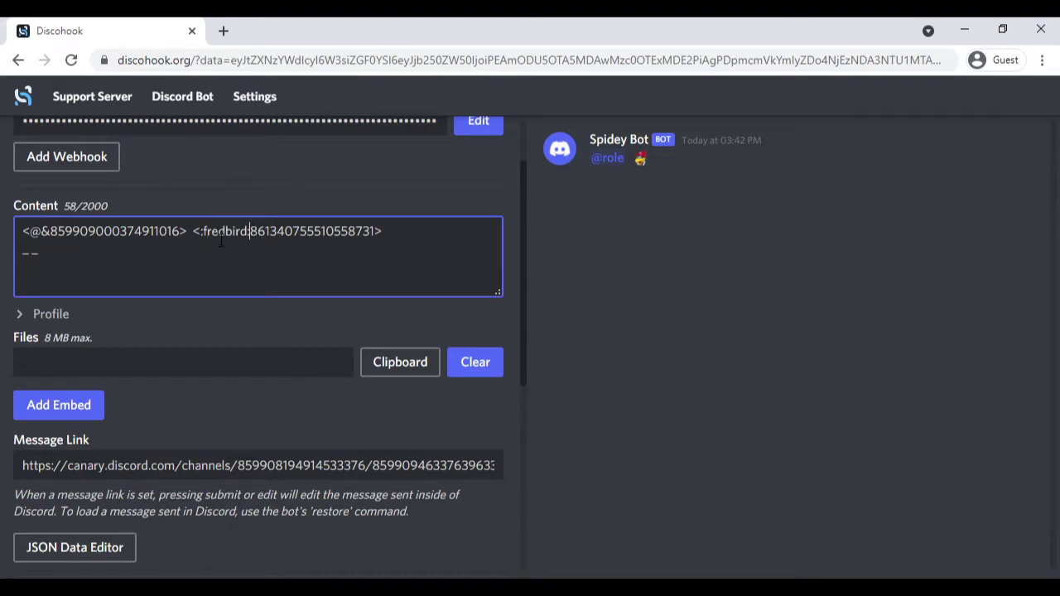
key(BackSpace)
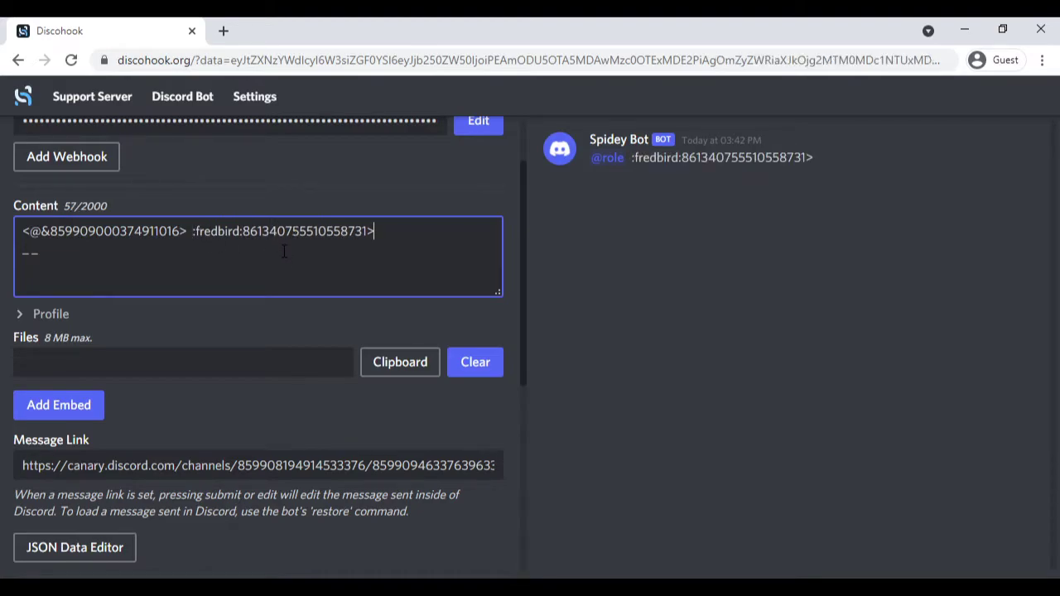
key(End)
key(BackSpace)
click(489, 129)
key(alt+Tab)
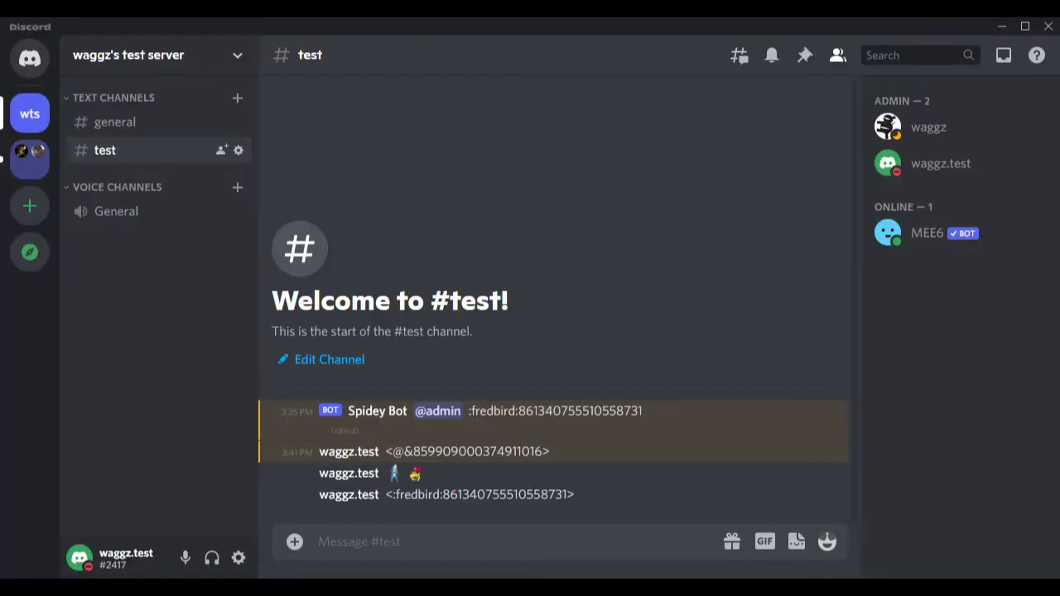
Return to Discohook, restore the angle brackets around the fredbird emoji code, update the message and check it in Discord
key(alt+Tab)
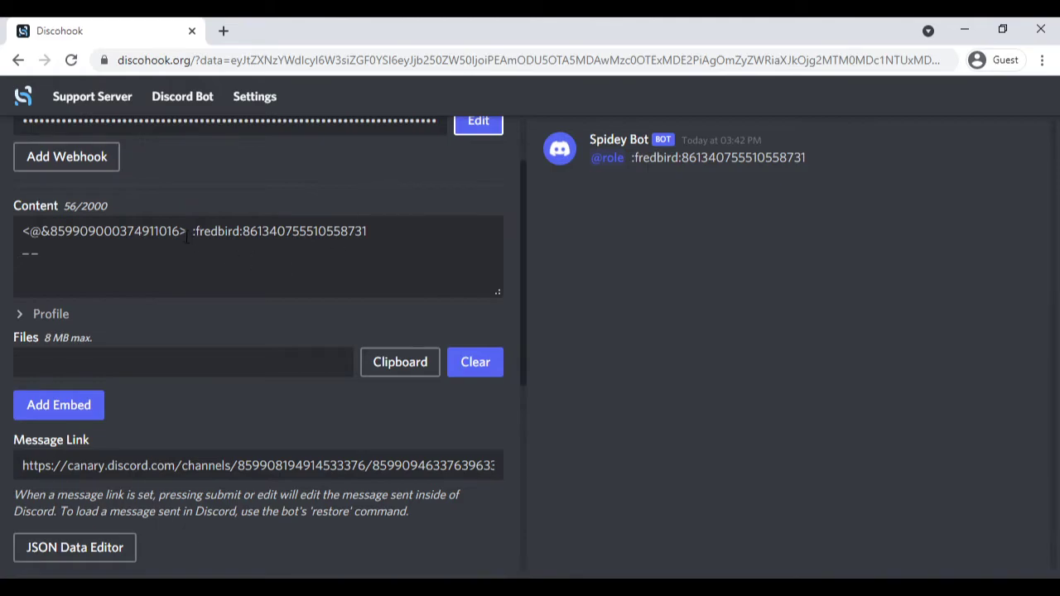
click(341, 259)
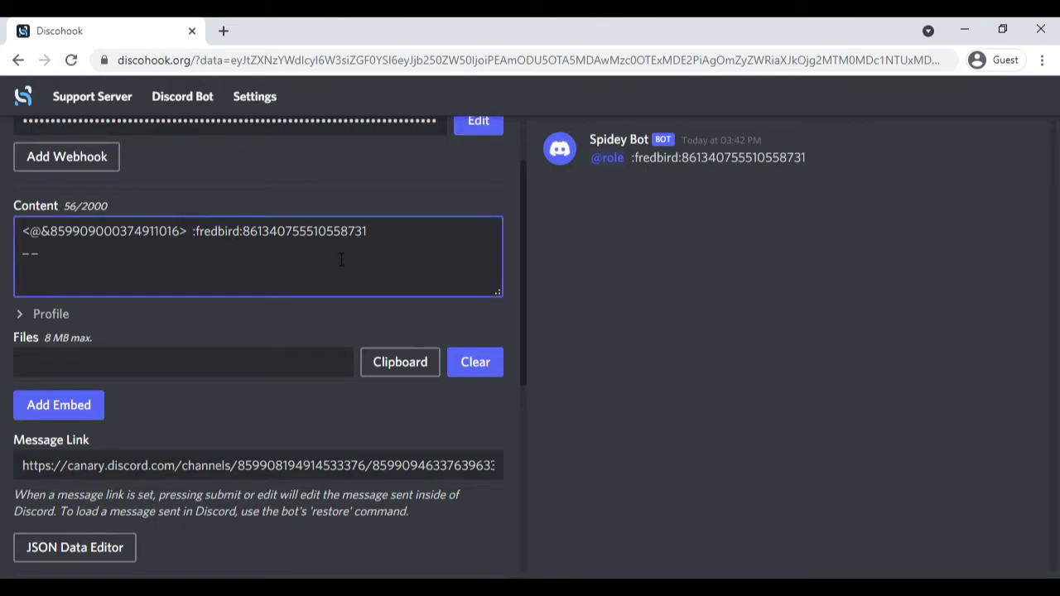
text(<)
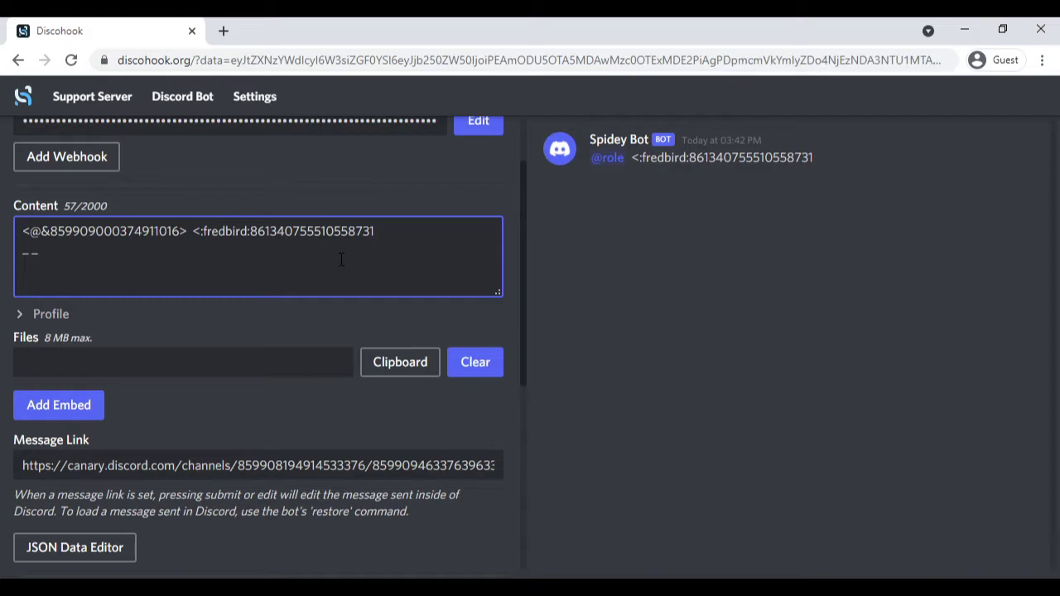
key(End)
text(>)
click(484, 128)
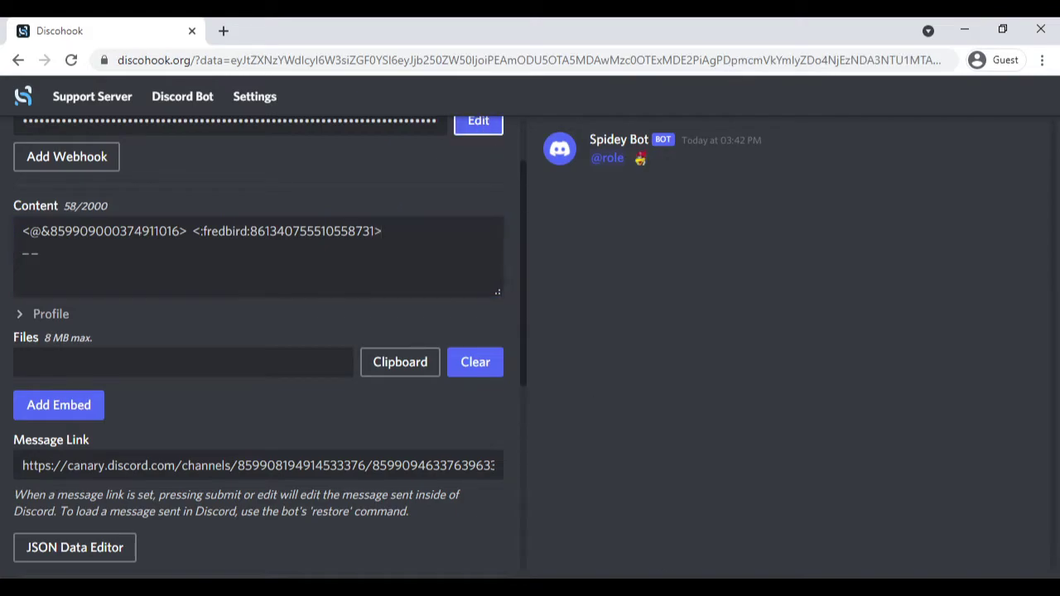
key(alt+Tab)
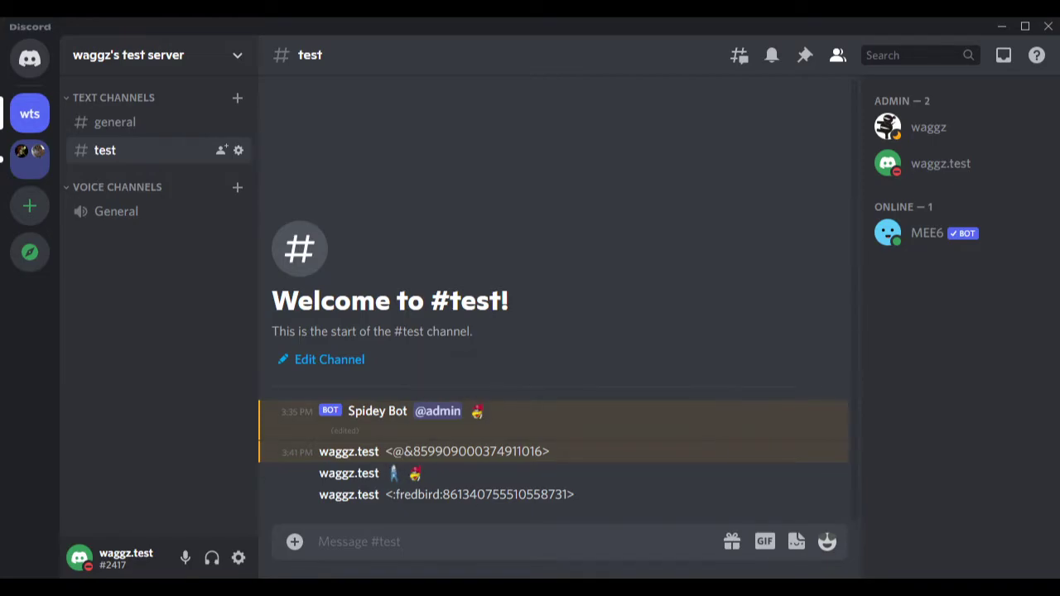
Add a space after the fredbird code in Discohook, send \:leftsharkdance: in Discord's #test channel and copy the resulting emoji code
key(alt+Tab)
click(404, 236)
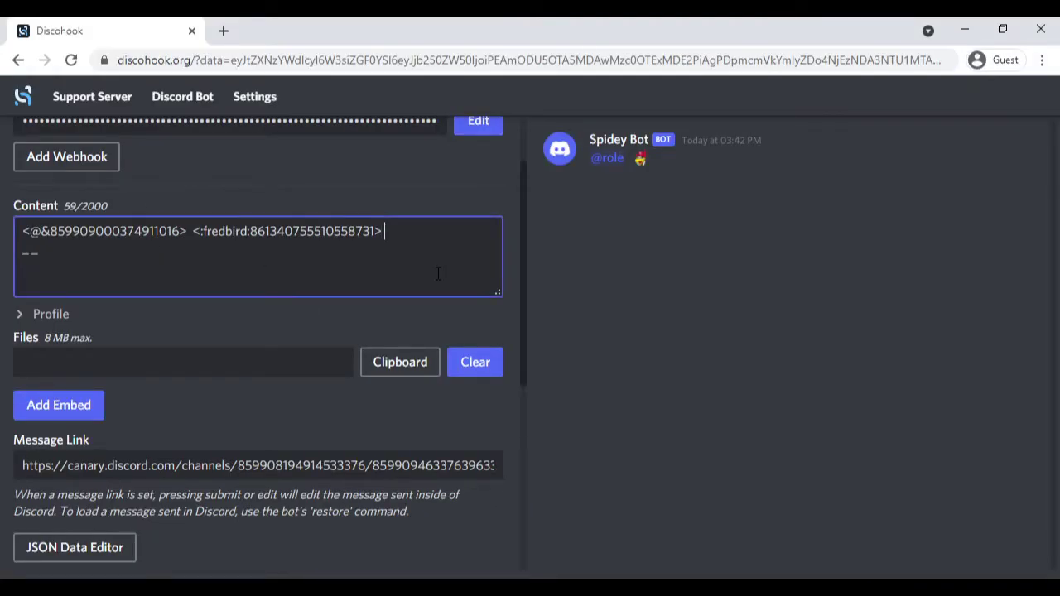
key(alt+Tab)
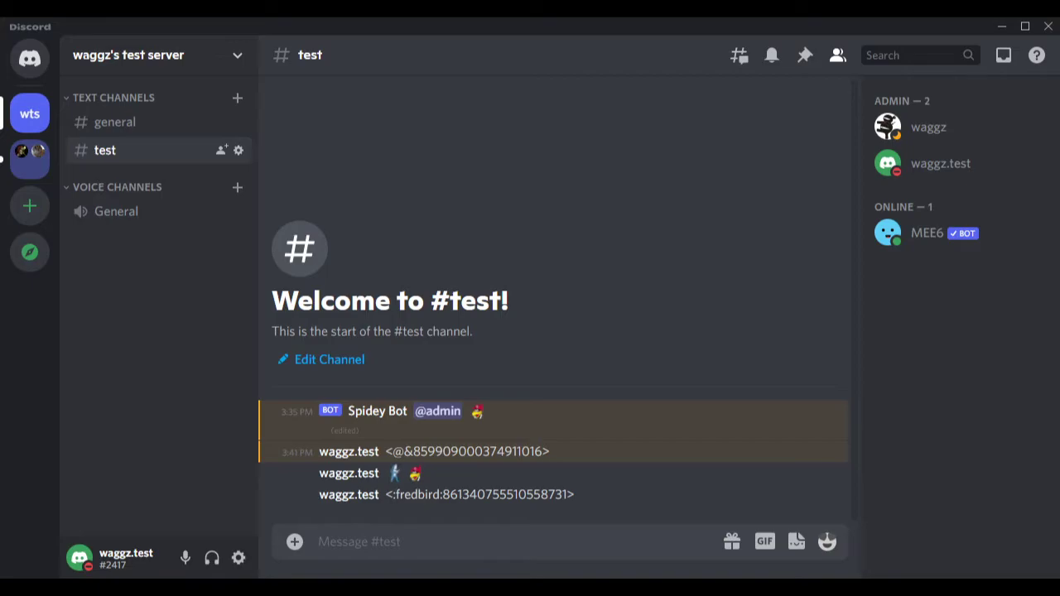
text(\:)
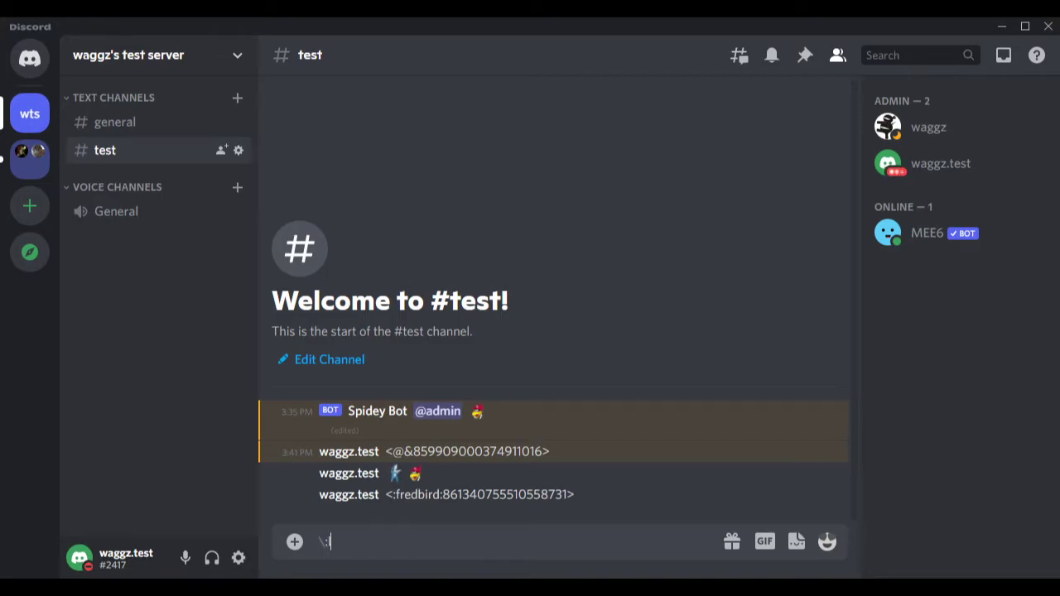
text(leftsharkdan)
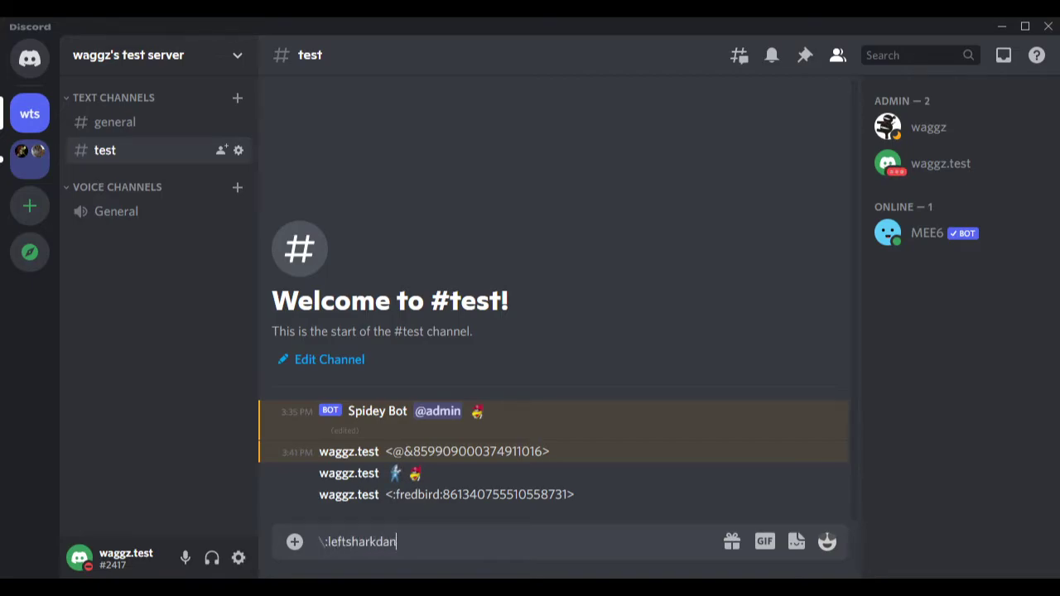
text(ce:)
key(Return)
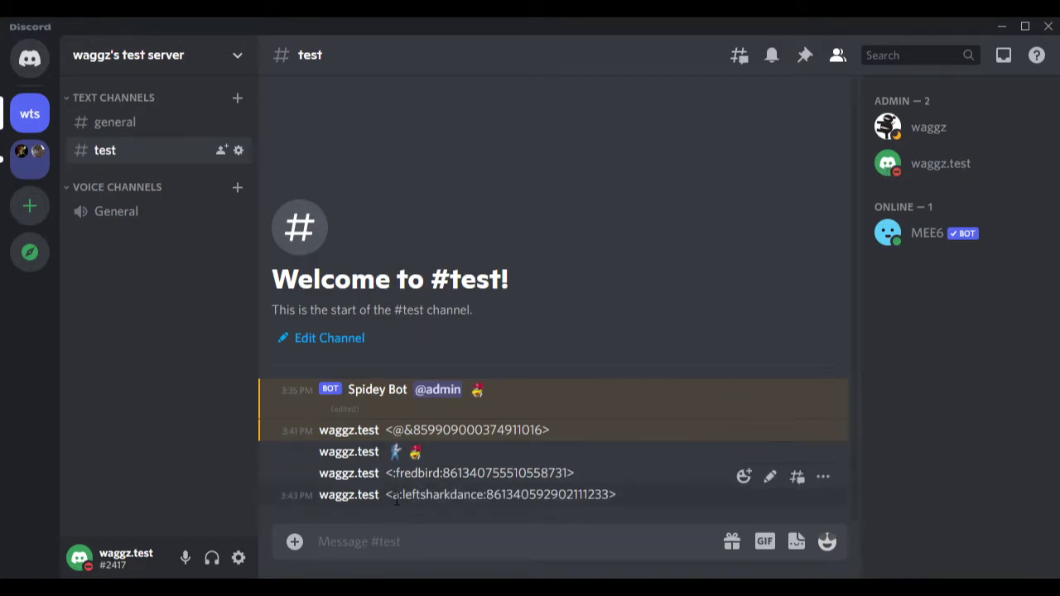
drag(389, 497, 618, 488)
key(ctrl+c)
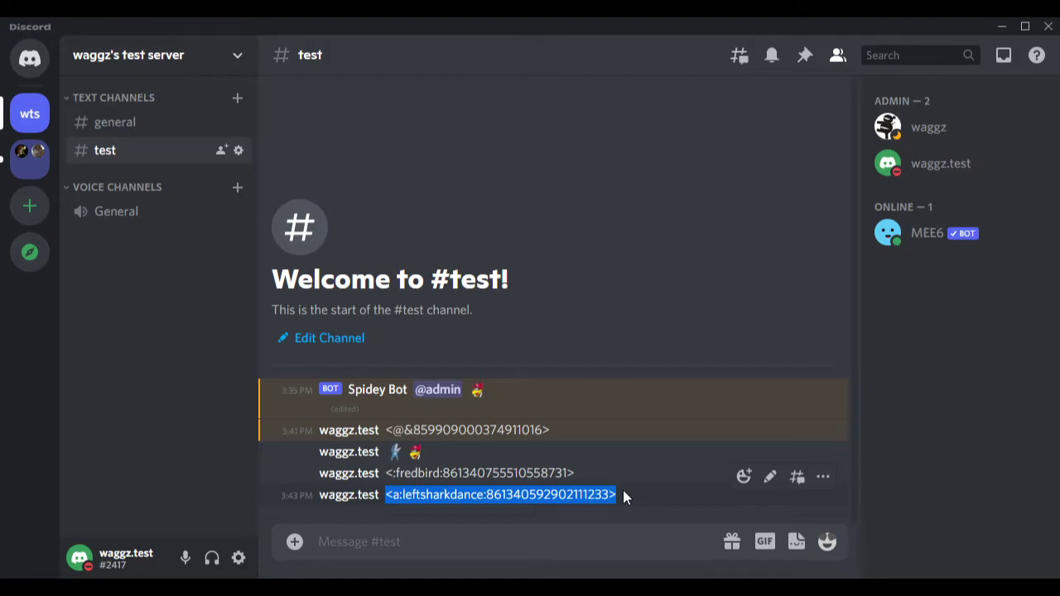
Switch to Discohook, paste the leftsharkdance emoji code after the fredbird code, update the message and check it in Discord
key(alt+Tab)
click(404, 258)
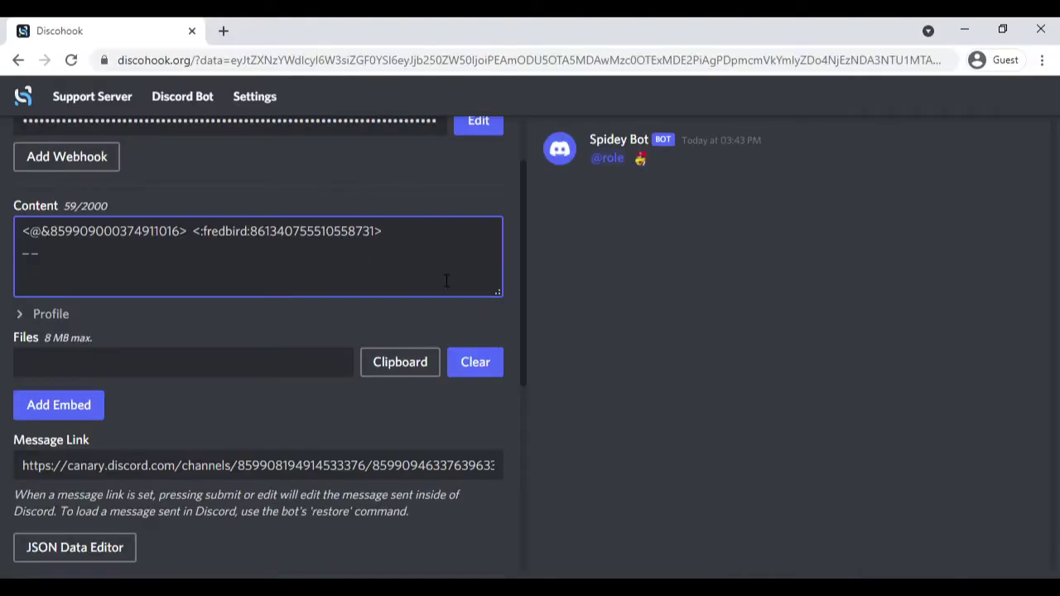
key(ctrl+v)
click(475, 126)
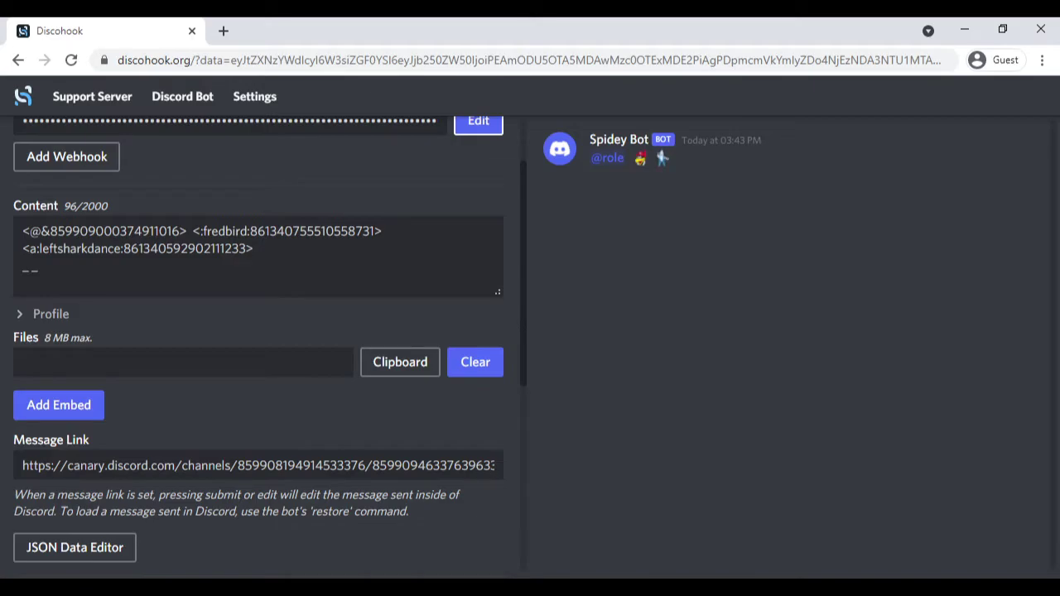
key(alt+Tab)
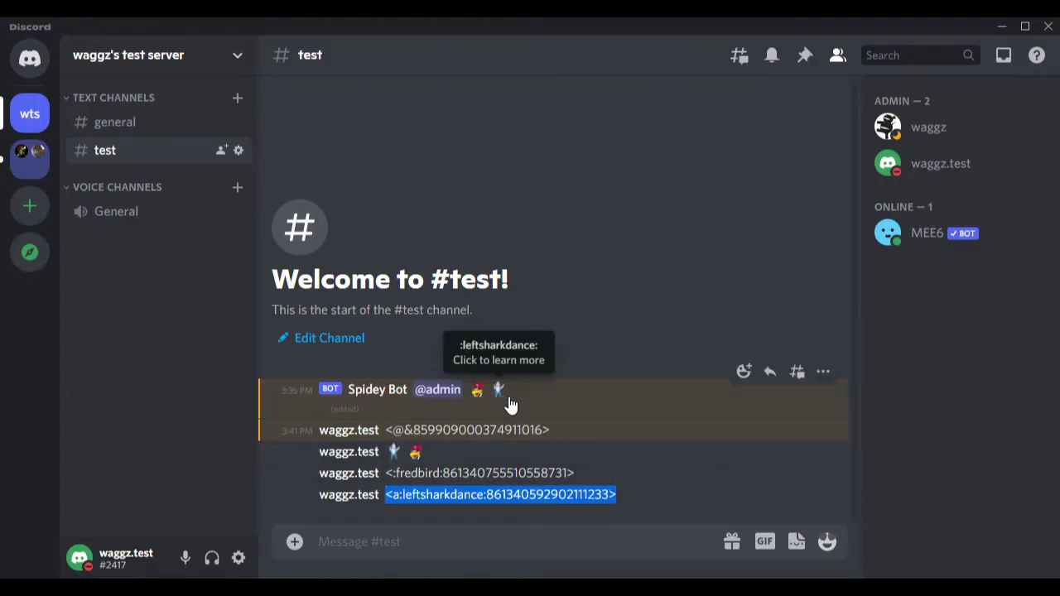
Return to Discohook and add #test to the content below the emoji codes, separated by a blank line
key(alt+Tab)
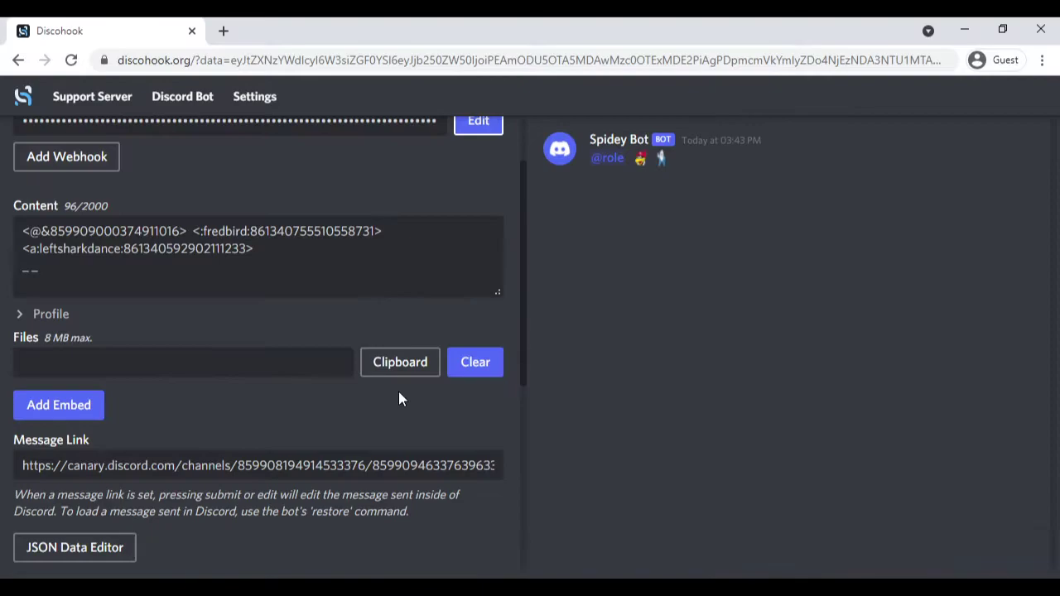
scroll(282, 327, down, 2)
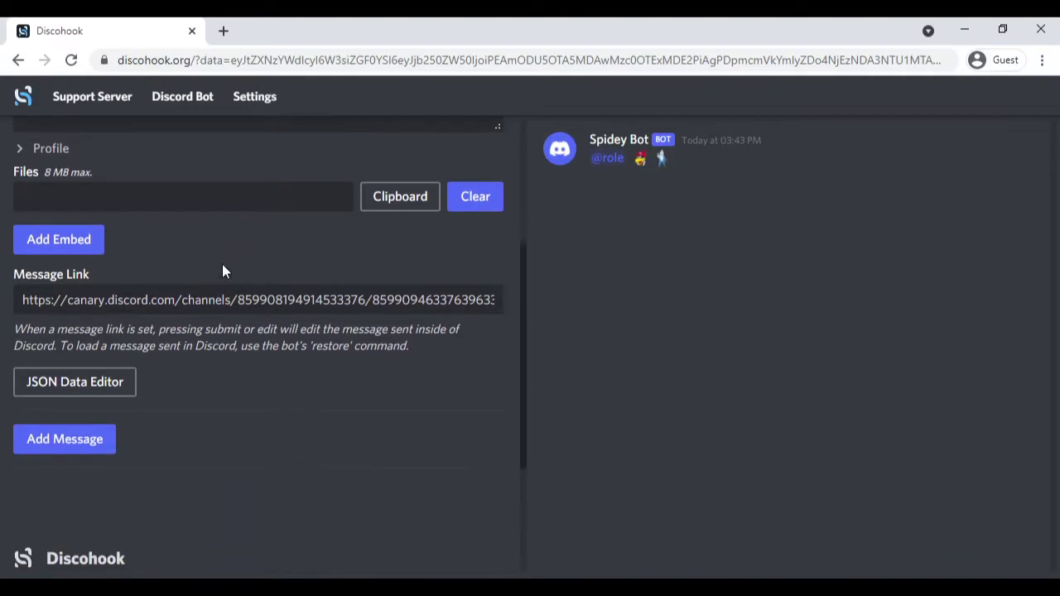
scroll(238, 272, up, 1)
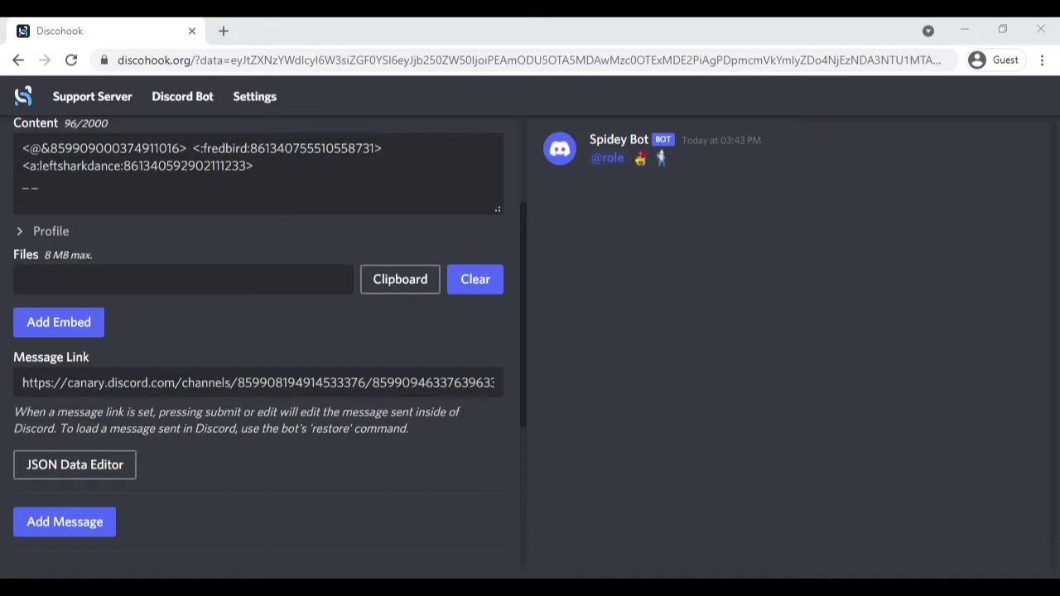
click(259, 165)
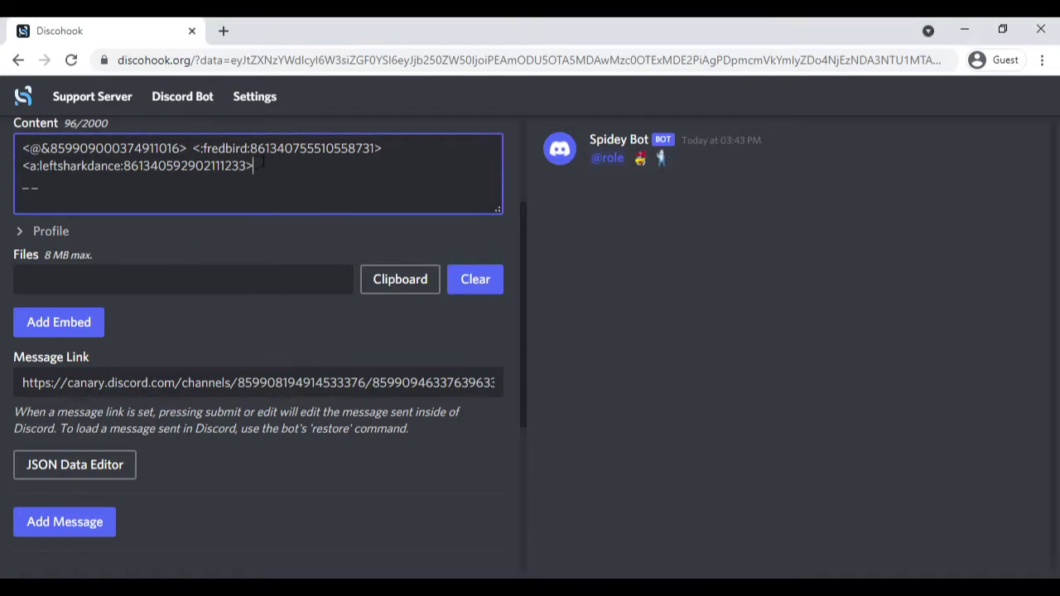
key(Return)
key(Return)
key(alt+Tab)
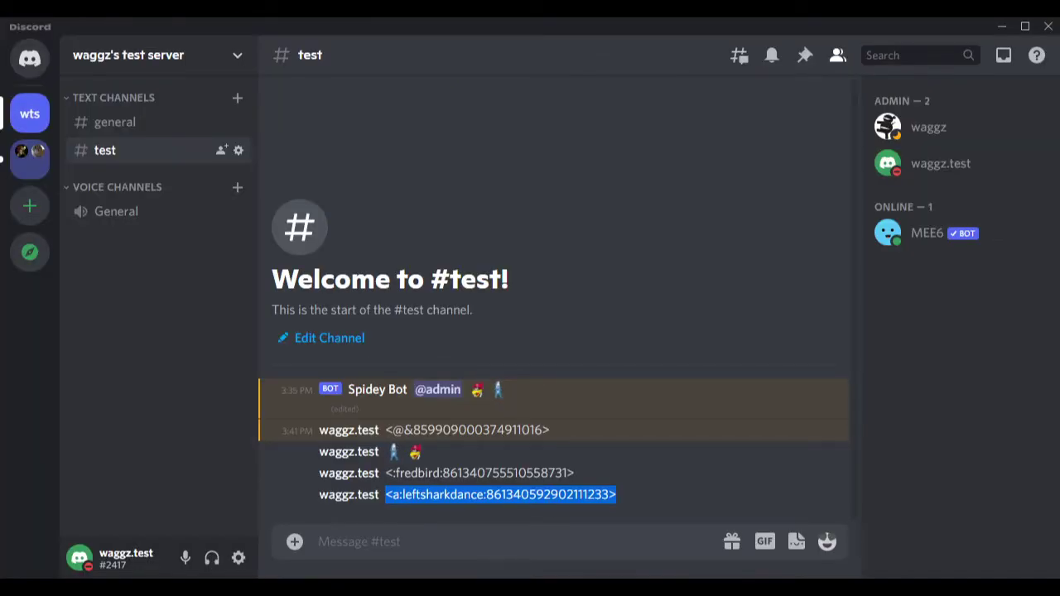
key(alt+Tab)
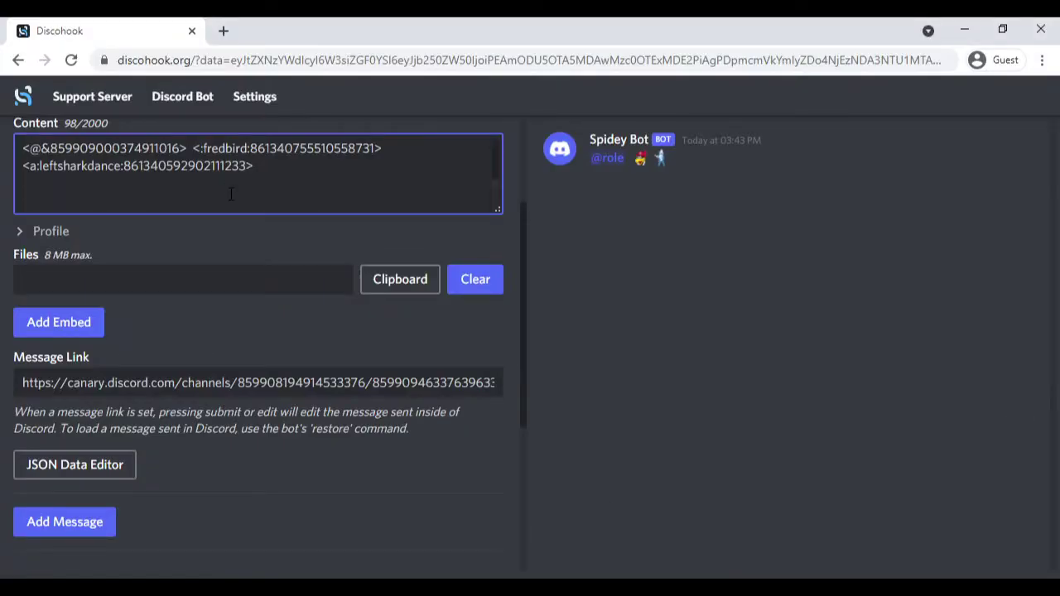
text(#test)
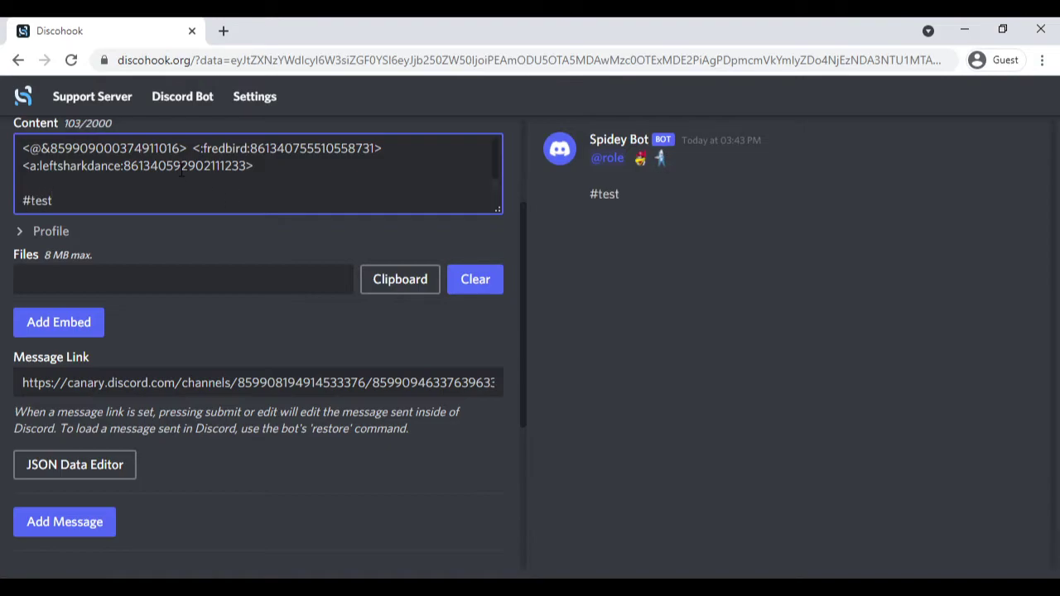
Enclose #test in angle brackets as <#test> in the content and update the message
text(>)
key(Home)
text(<)
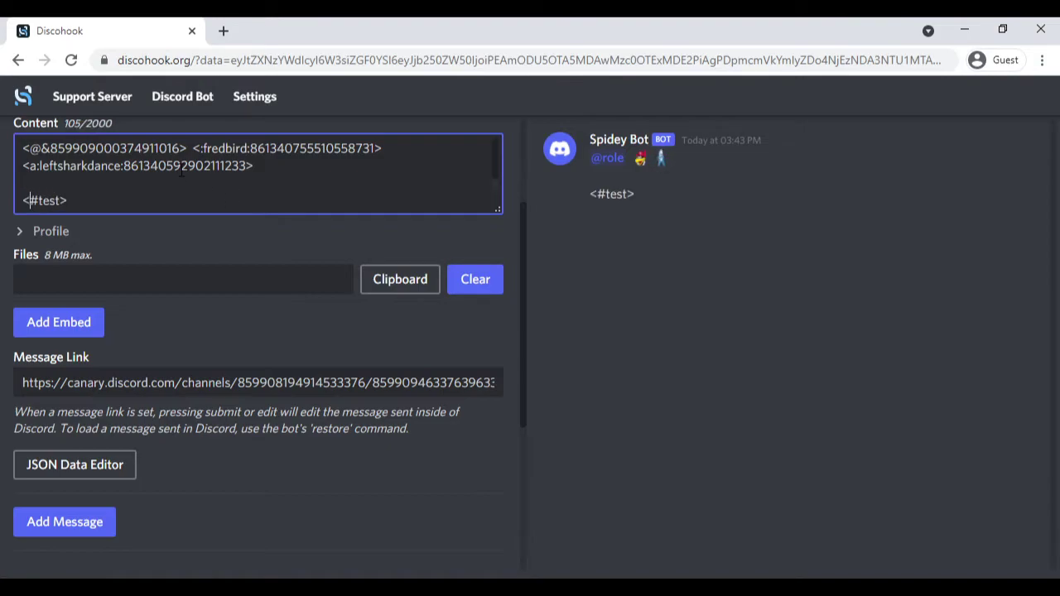
scroll(303, 232, up, 2)
click(489, 207)
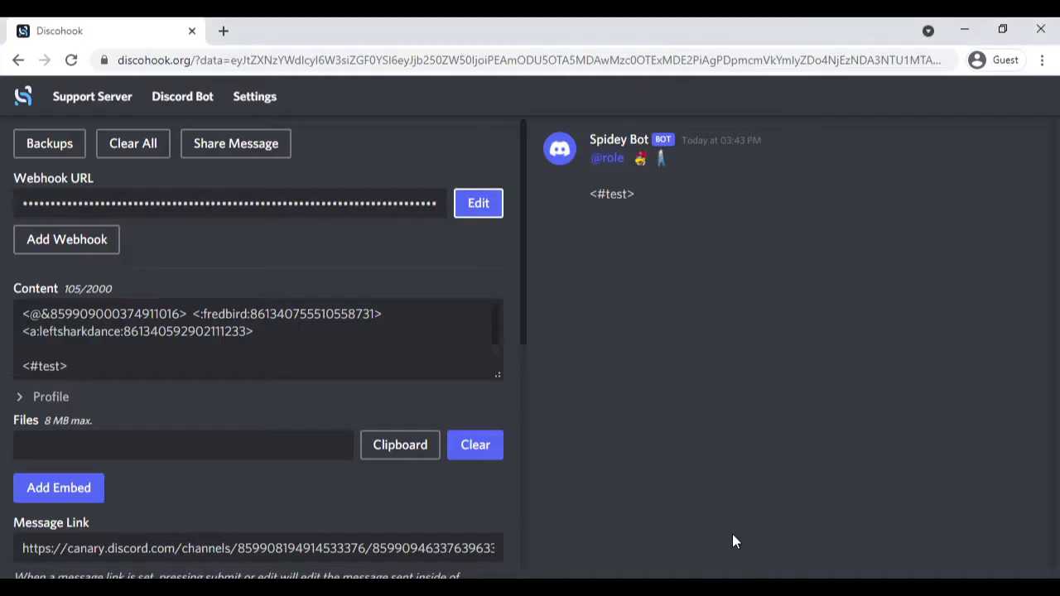
Remove the angle brackets around #test in the content, update the message and check it in Discord
click(110, 370)
key(BackSpace)
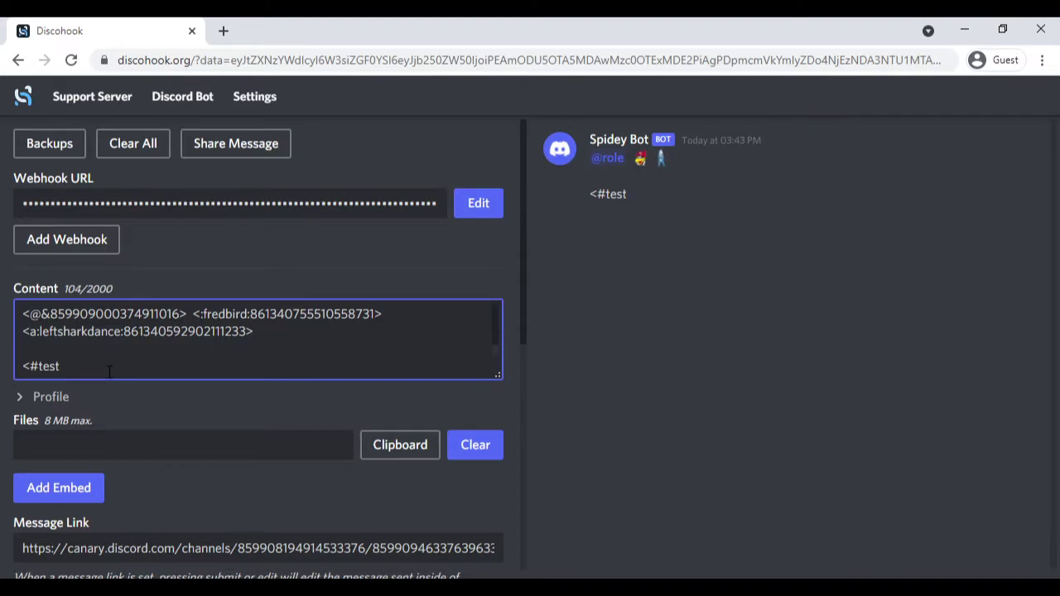
key(Home)
key(Delete)
click(479, 203)
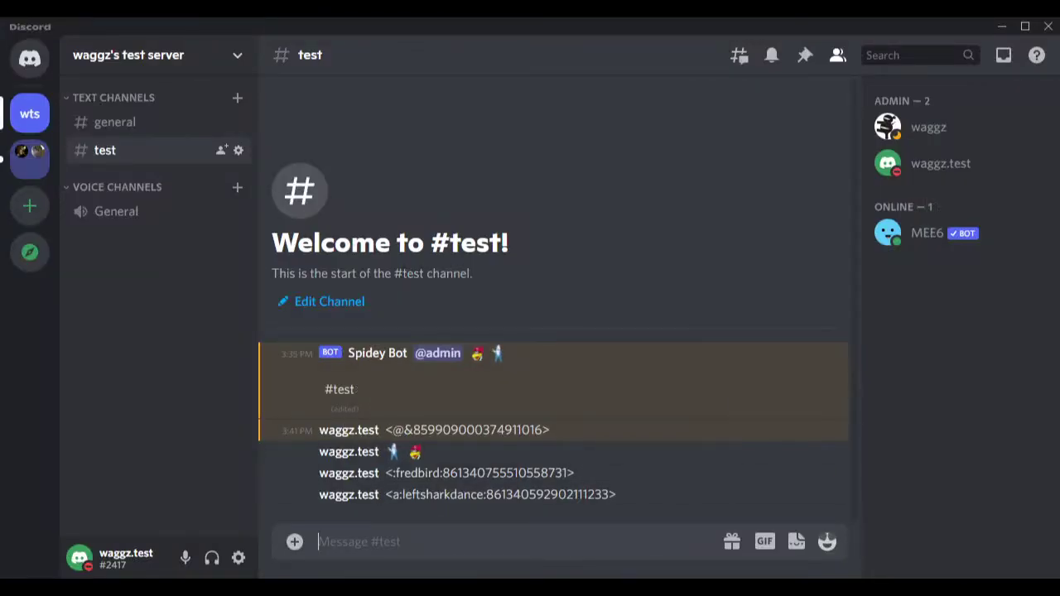
Send \#test in Discord's #test channel and copy the resulting channel mention code
click(478, 526)
text(\)
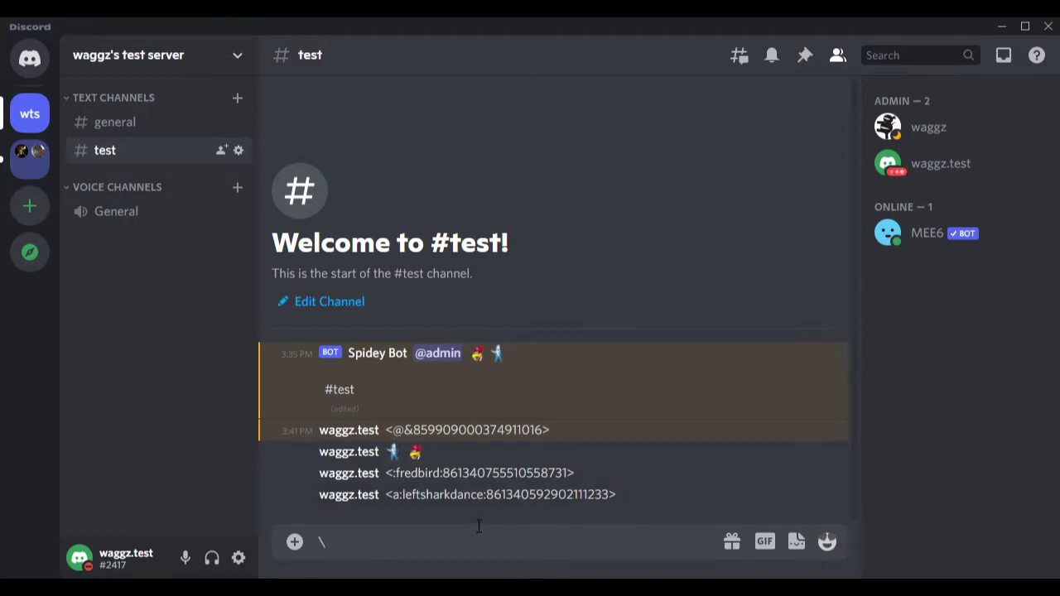
text(#test)
key(Return)
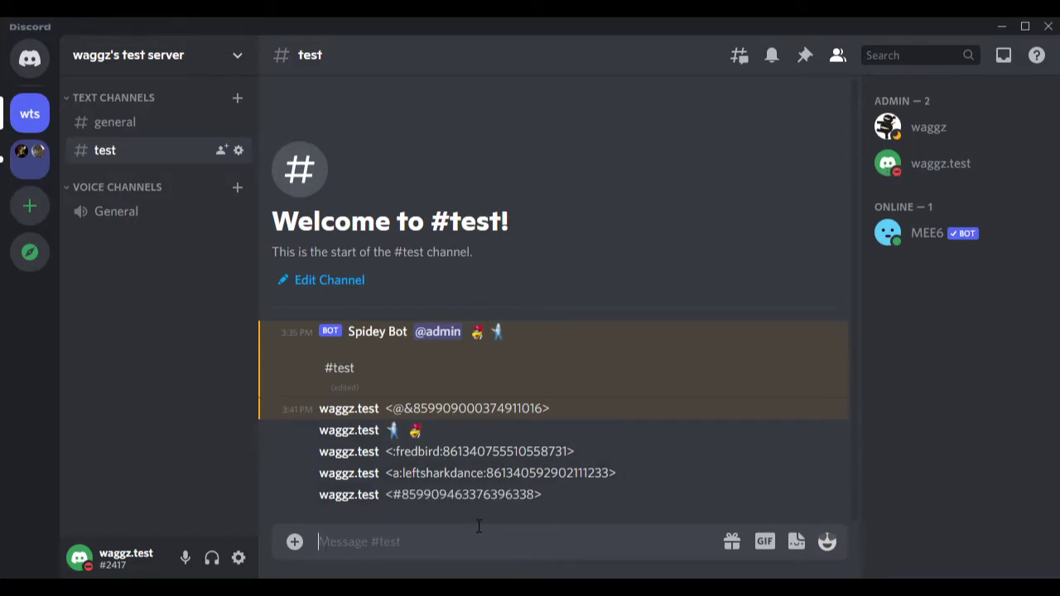
drag(387, 491, 542, 494)
key(ctrl+c)
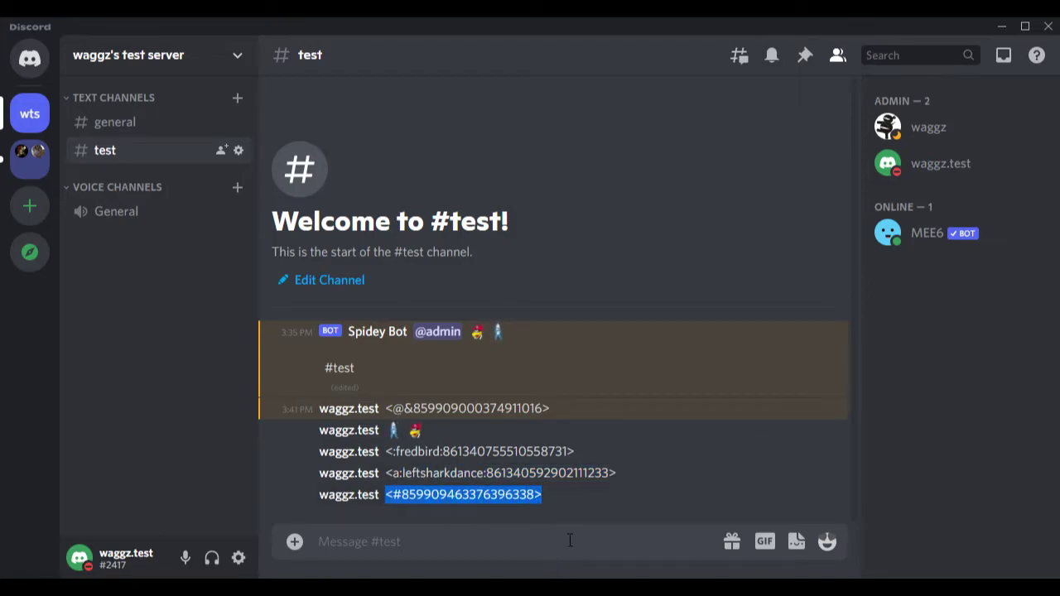
Enable Developer Mode in Discord's advanced settings and show the #test channel's options with Copy ID
right_click(150, 154)
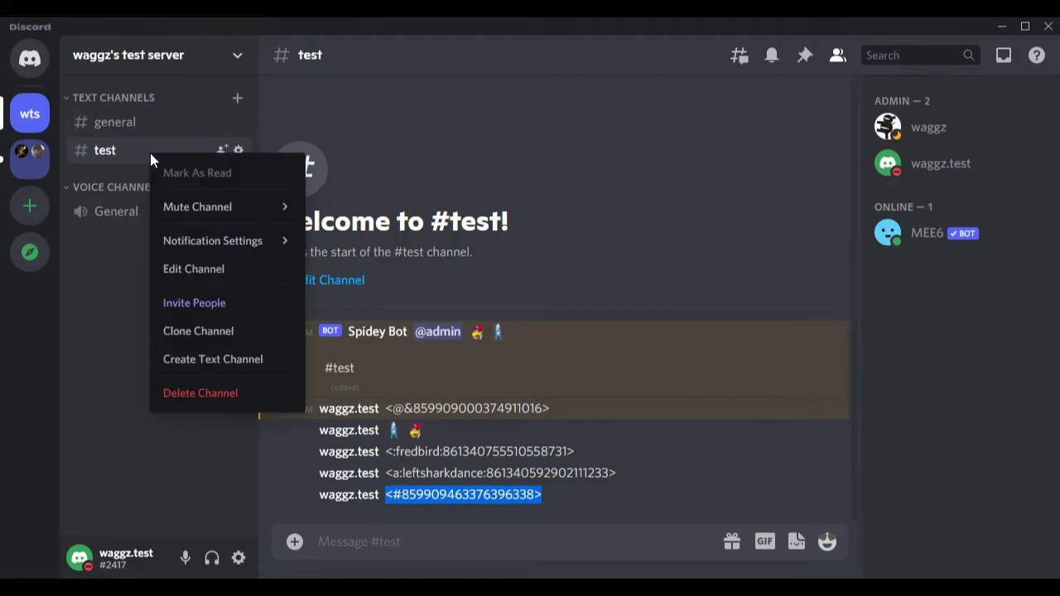
click(149, 504)
click(239, 557)
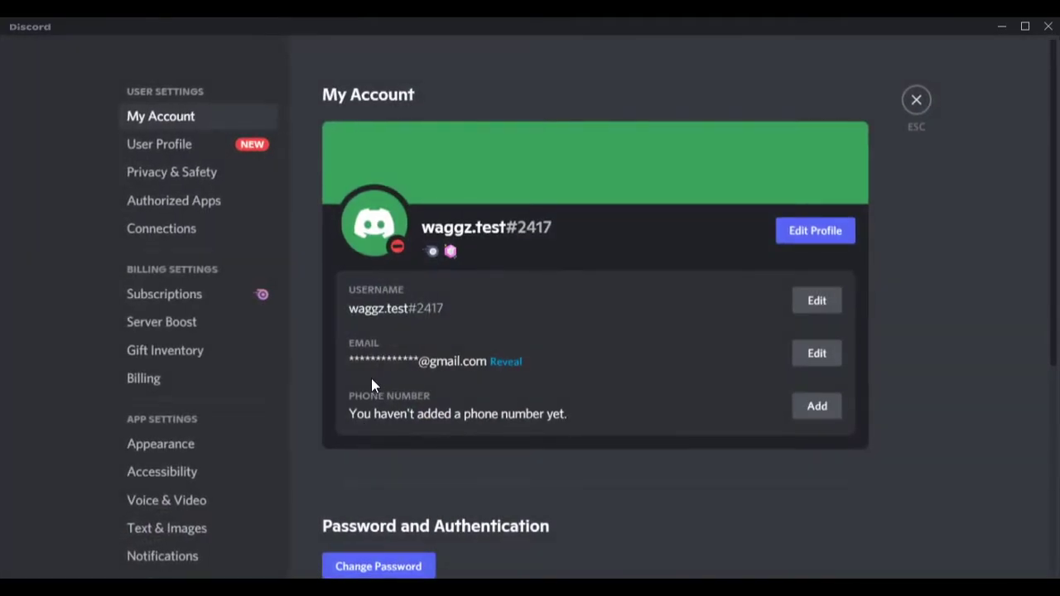
scroll(193, 423, down, 5)
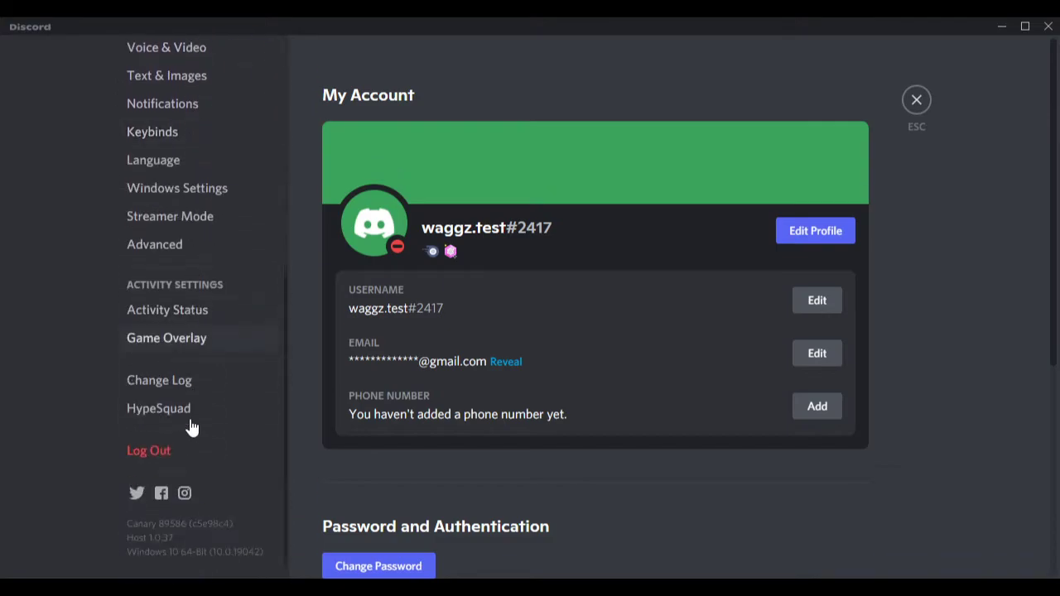
click(175, 217)
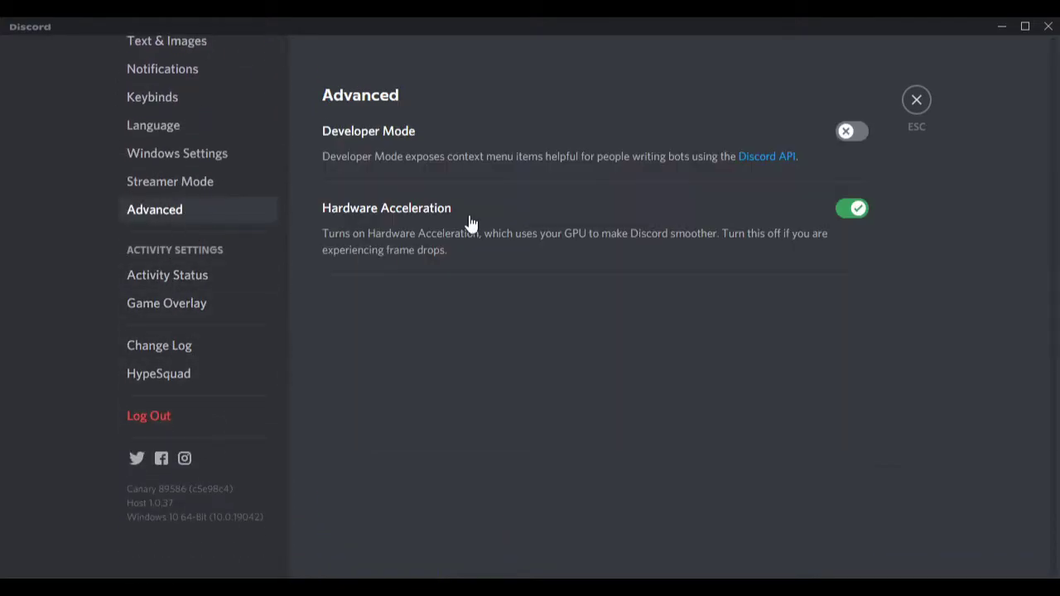
click(858, 134)
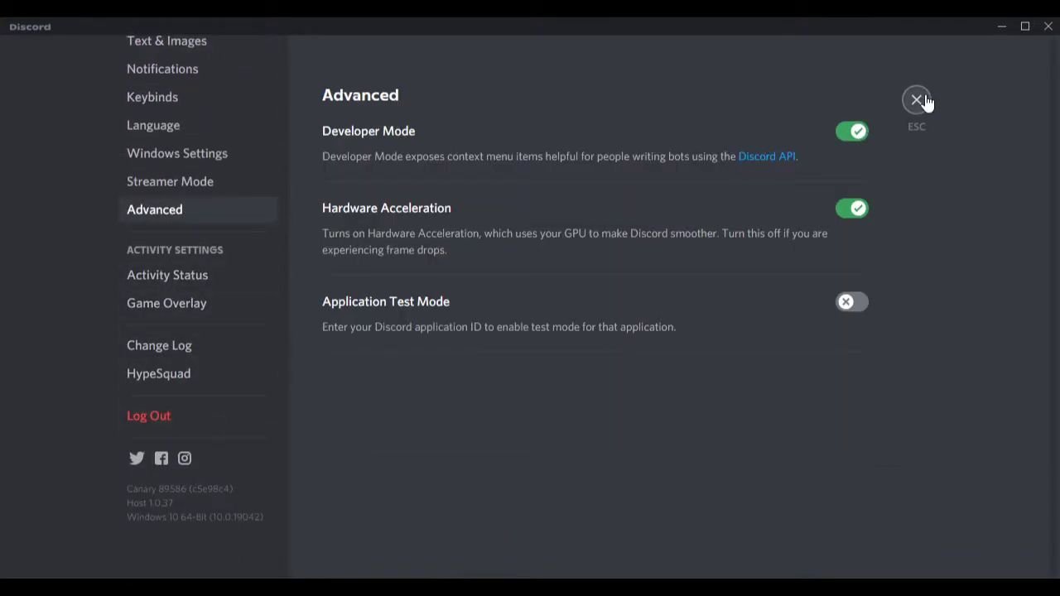
click(924, 101)
right_click(123, 153)
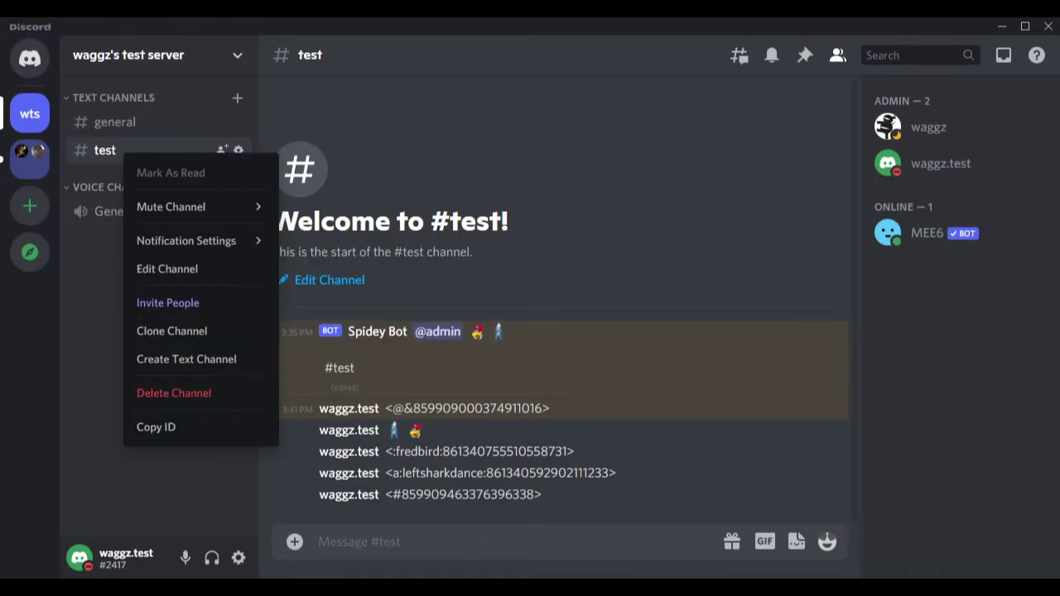
Replace #test in Discohook's content with the copied channel mention code, update the message and check the mention in Discord
key(alt+Tab)
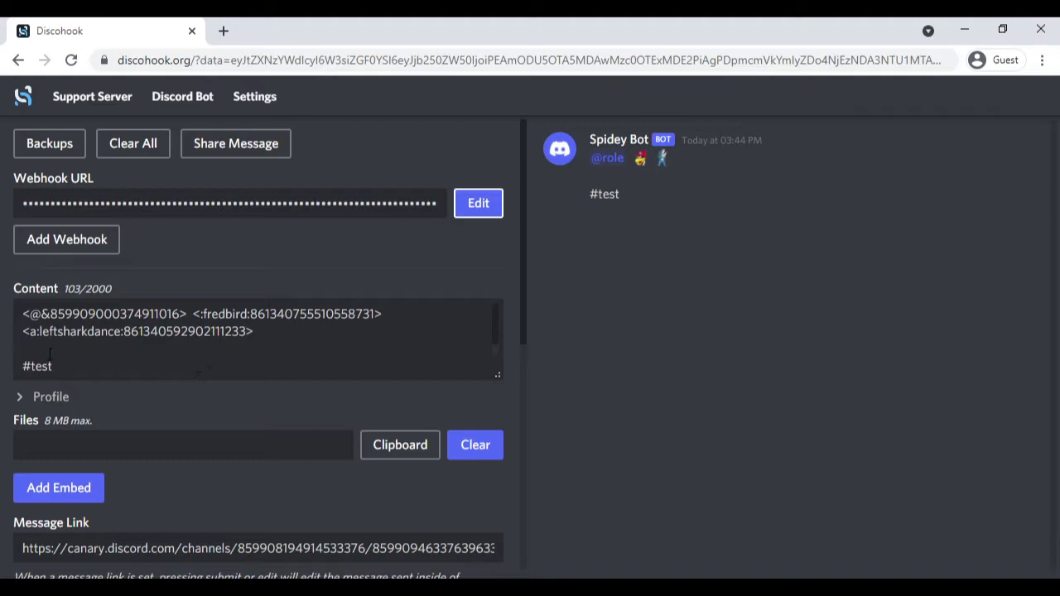
triple_click(50, 364)
key(BackSpace)
key(ctrl+v)
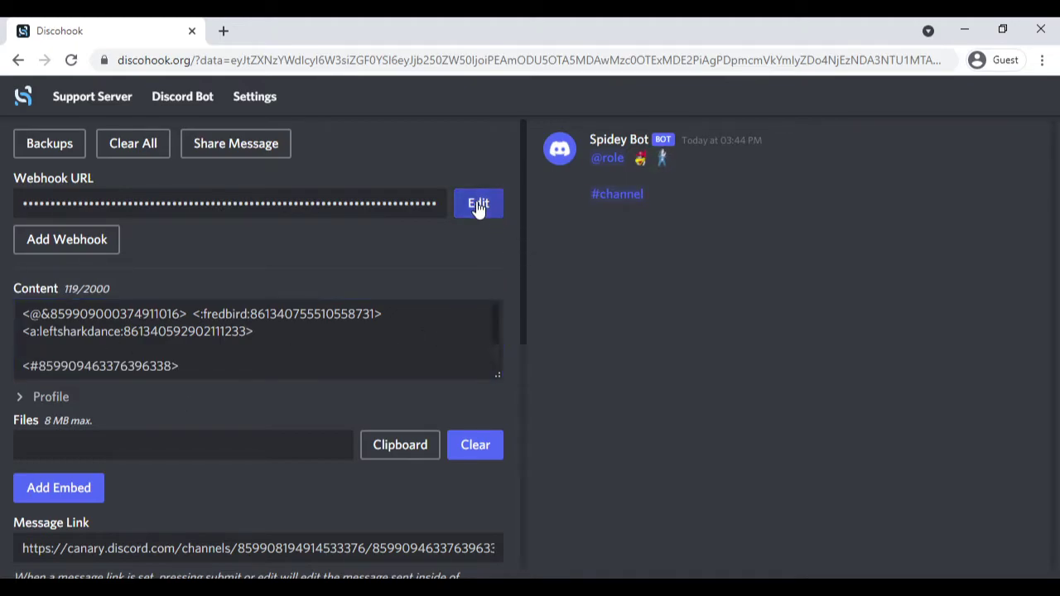
key(alt+Tab)
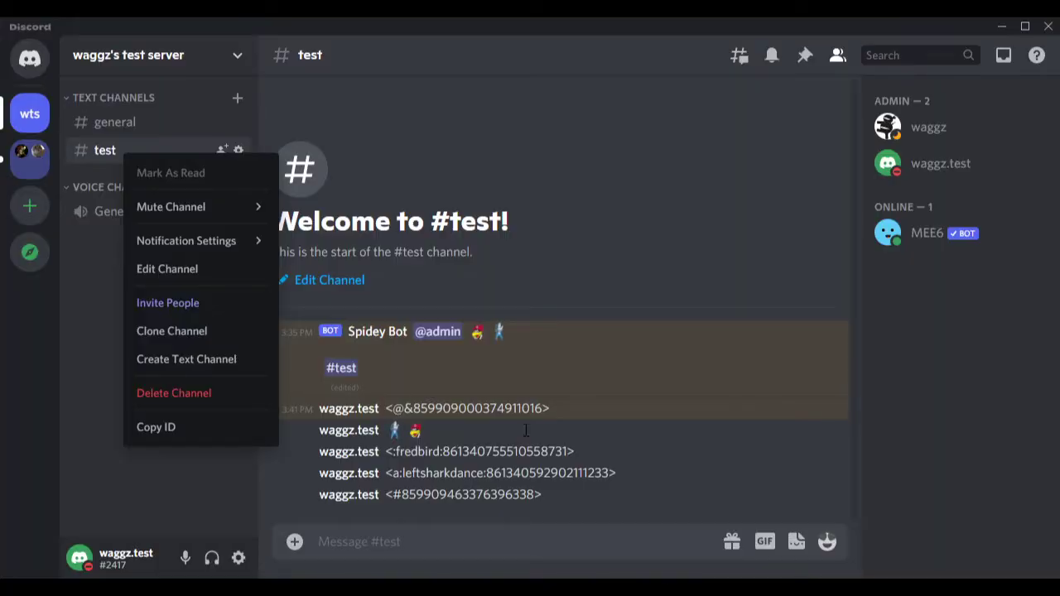
click(340, 370)
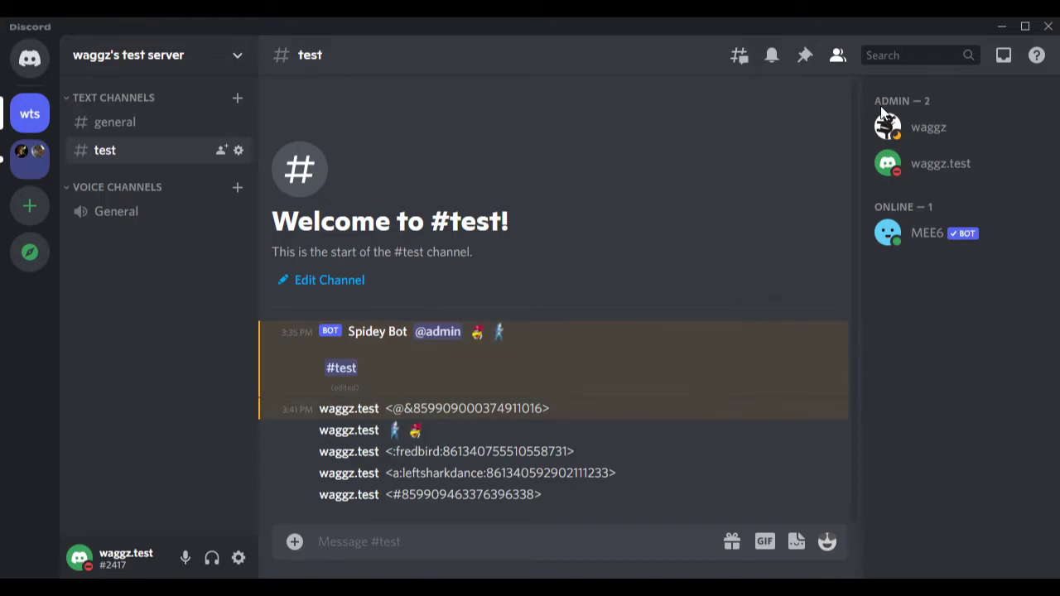
Send a backslash-escaped mention of the first admin member in #test and copy the resulting user mention code
click(462, 546)
text(\)
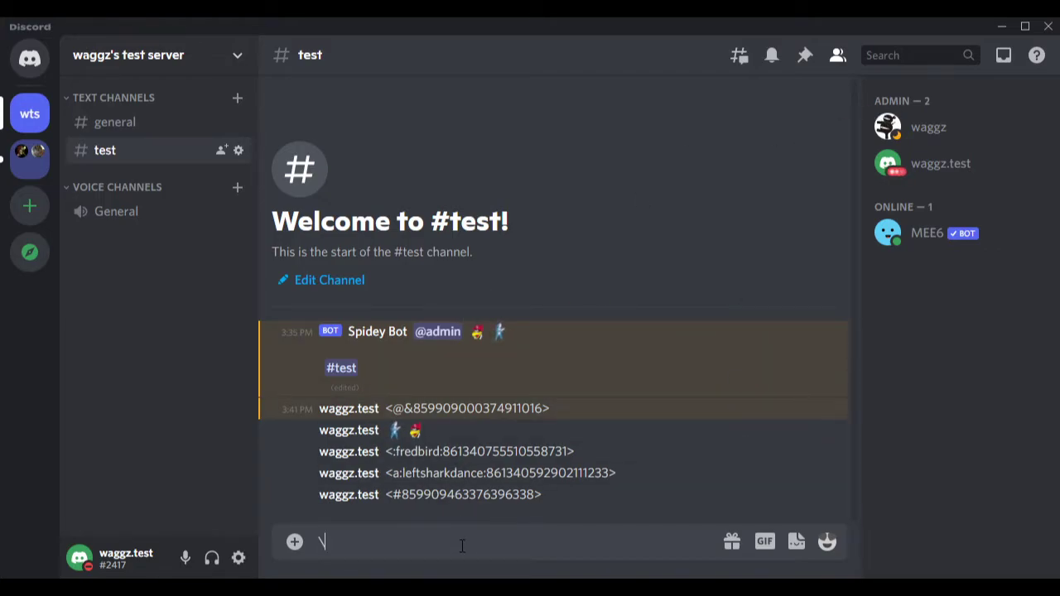
text(@waggz)
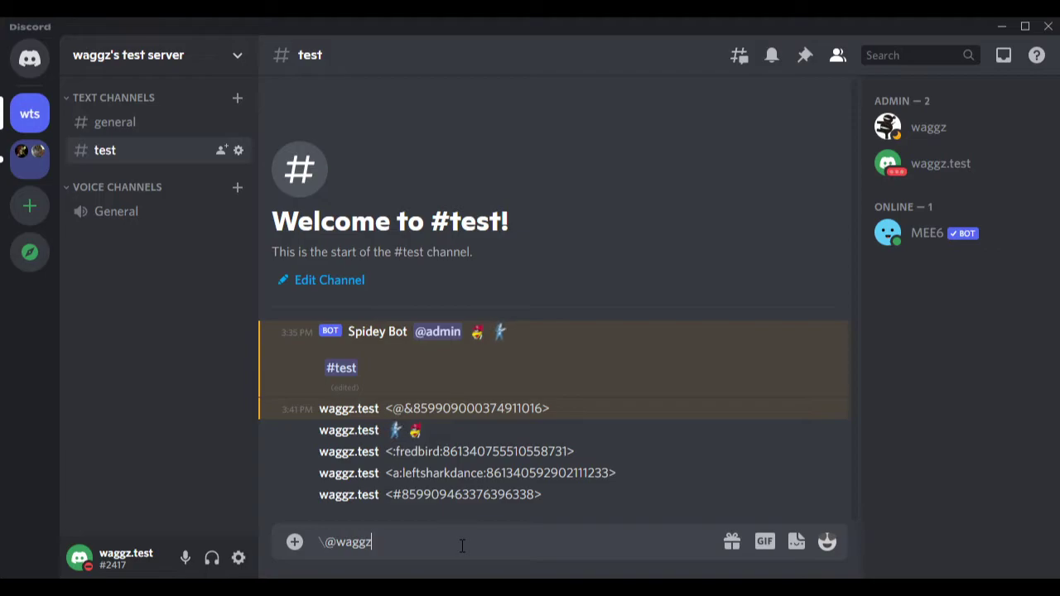
key(Return)
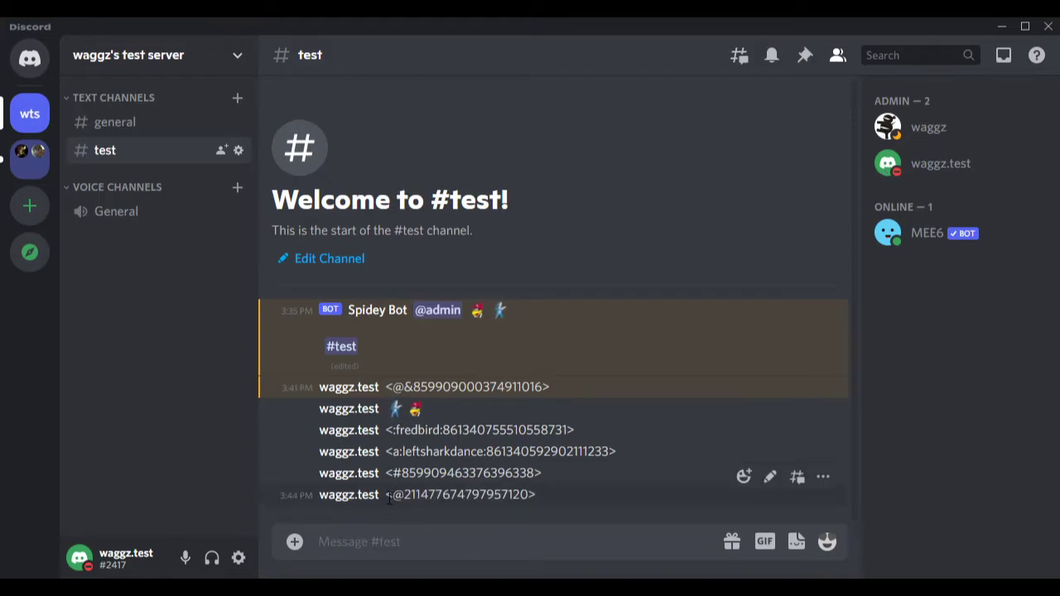
drag(389, 497, 538, 495)
key(ctrl+c)
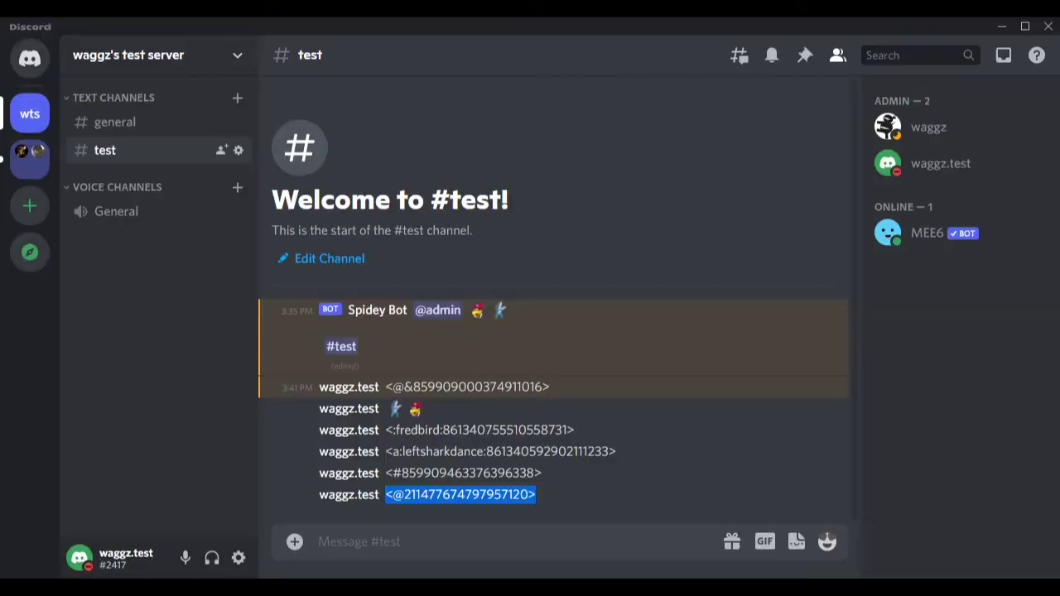
Switch to Discohook, paste the user mention code below the channel mention with a blank line between them, and update the message
key(alt+Tab)
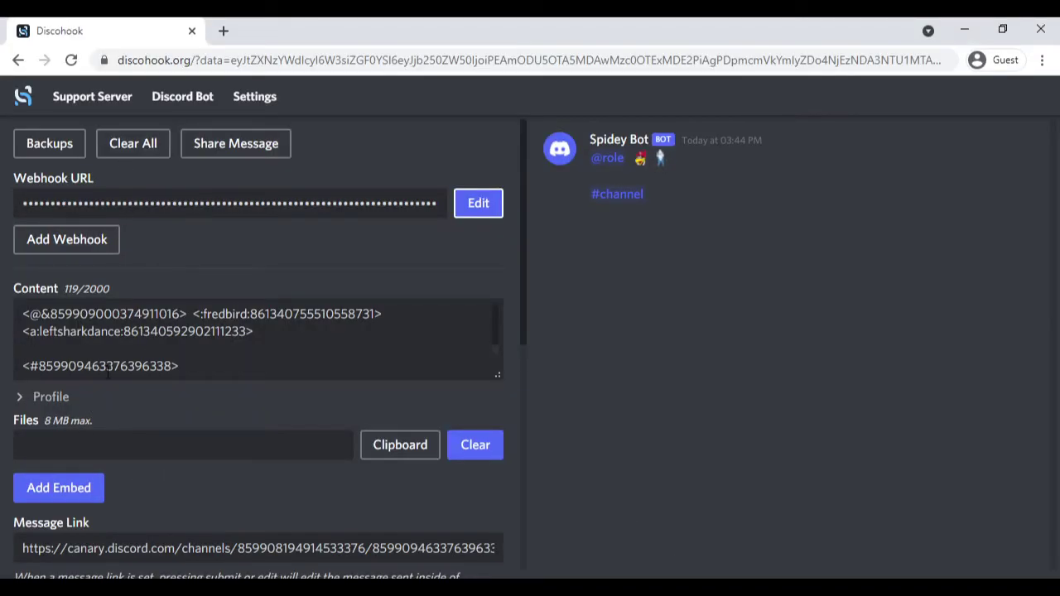
click(186, 366)
key(Return)
key(Return)
key(ctrl+v)
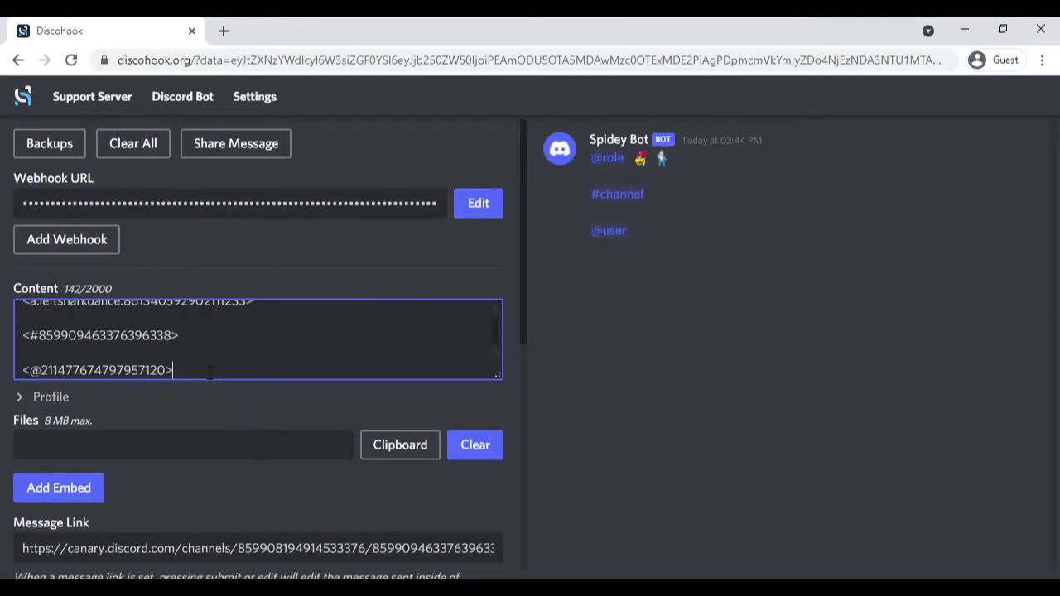
click(502, 214)
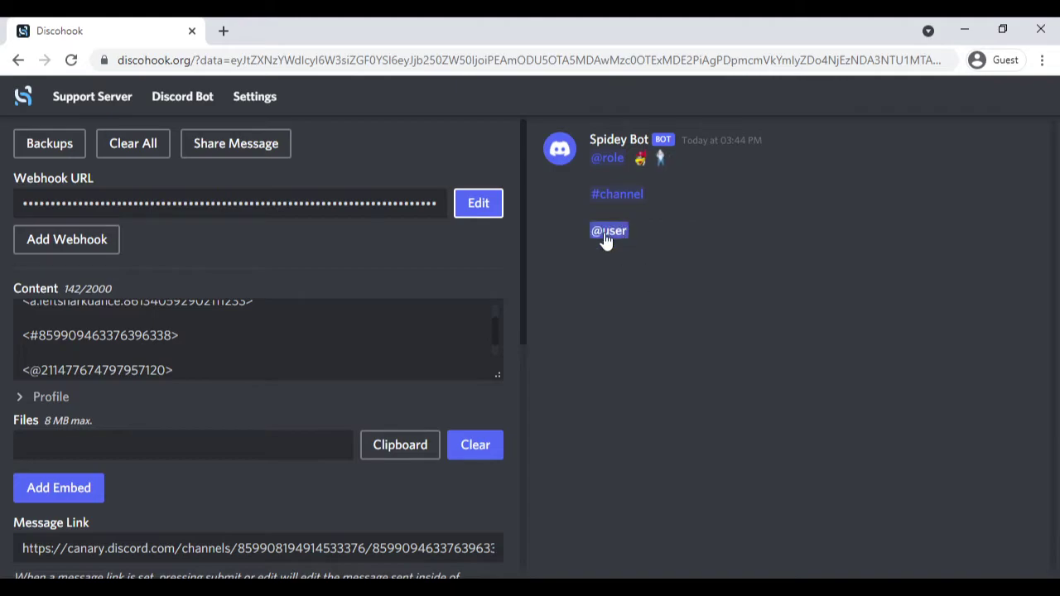
Check the updated user mention in Discord by viewing the profile it links to
key(alt+Tab)
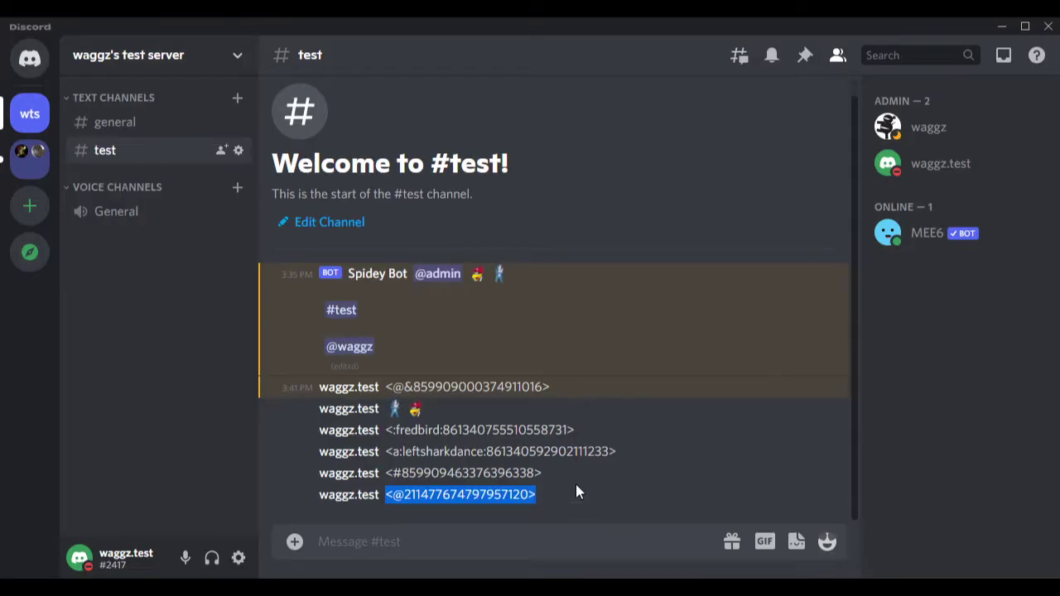
click(348, 347)
click(291, 347)
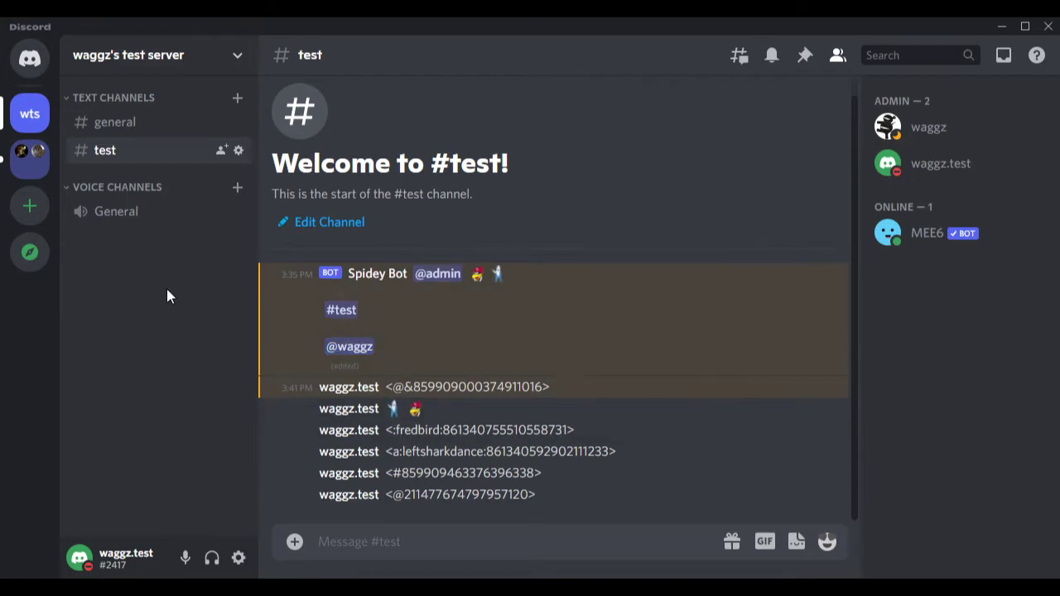
Return to Discohook and replace the entire message content with "_ _"
key(alt+Tab)
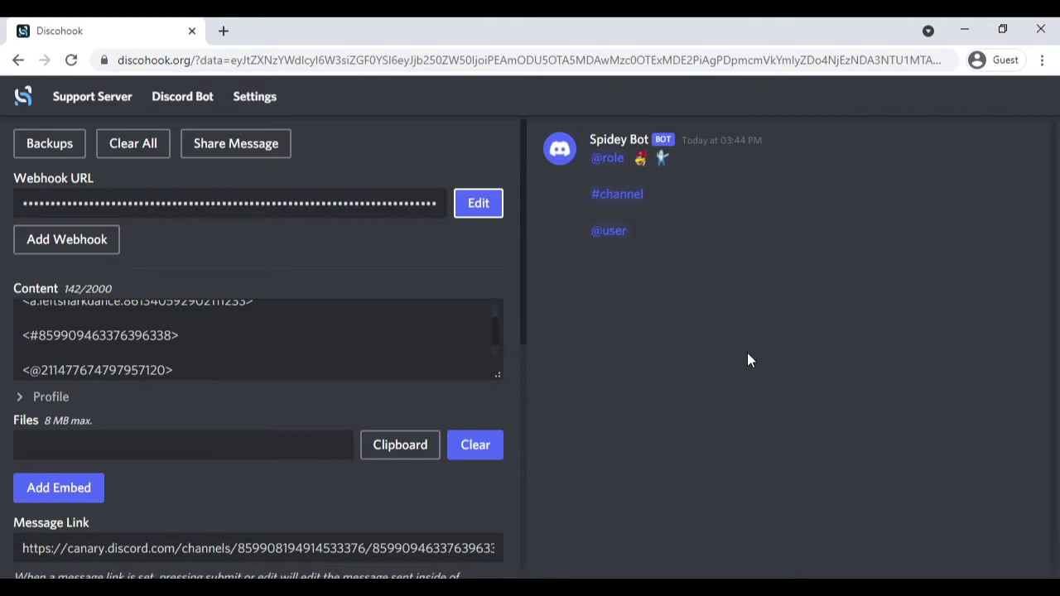
scroll(218, 409, down, 3)
scroll(120, 382, up, 3)
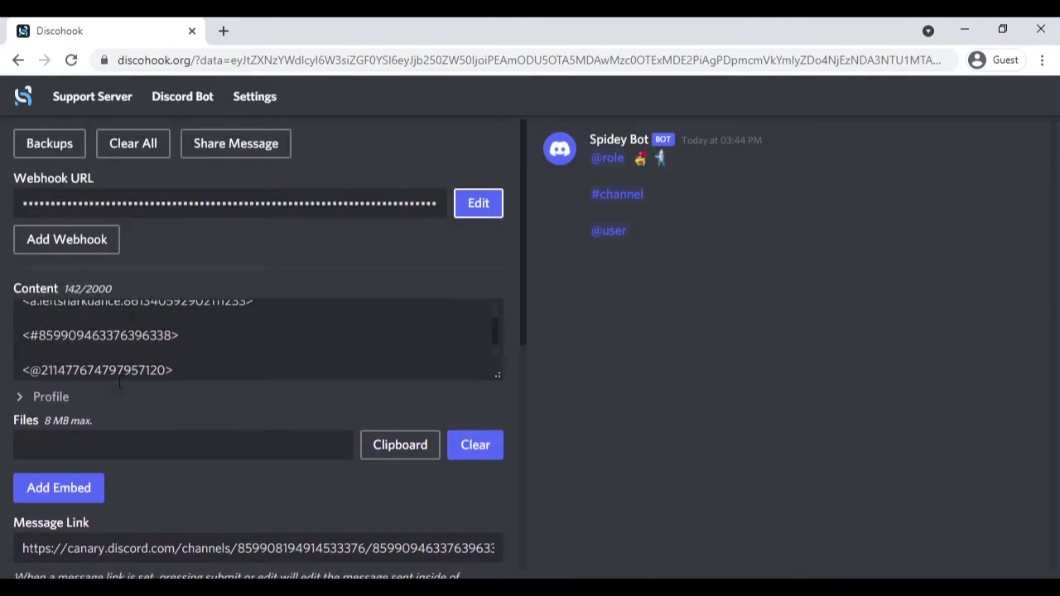
triple_click(75, 334)
key(ctrl+a)
text(- -)
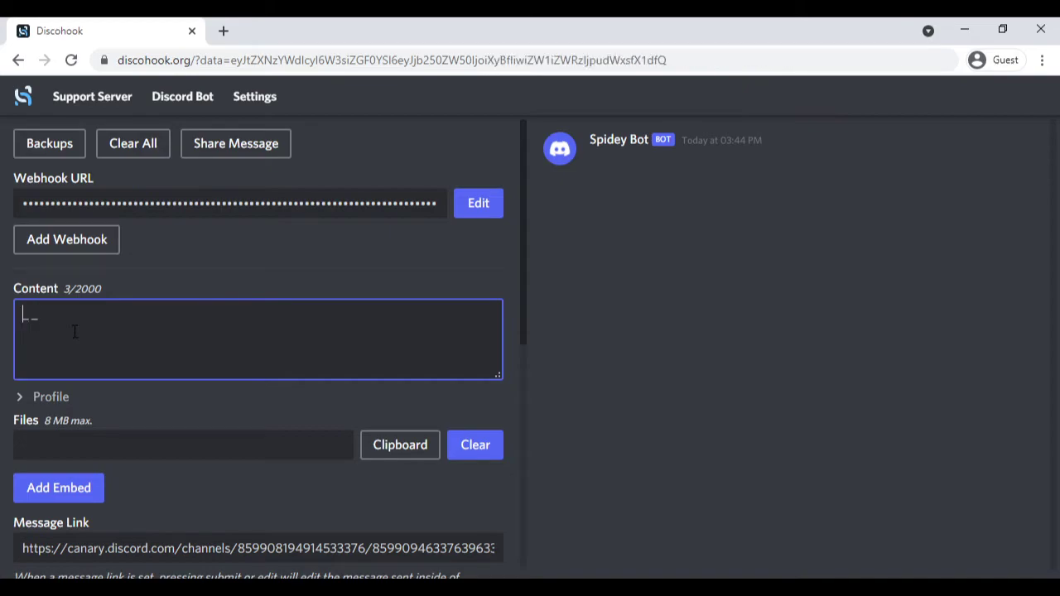
Add the text "this is an example" on its own line above the underscores in the content
text(er)
key(BackSpace)
key(BackSpace)
text(thius is an example)
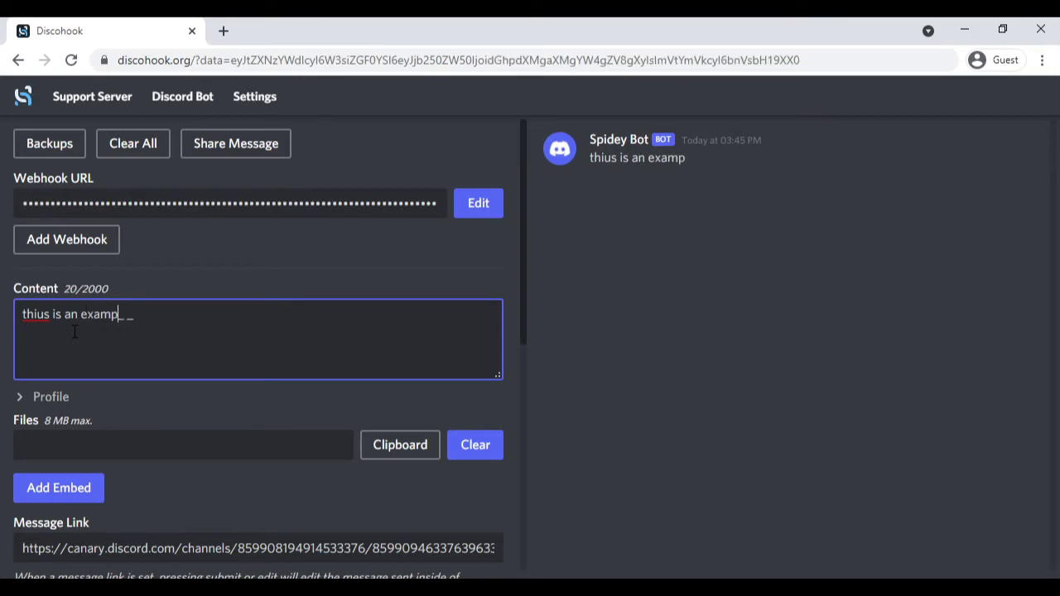
key(Return)
key(Up)
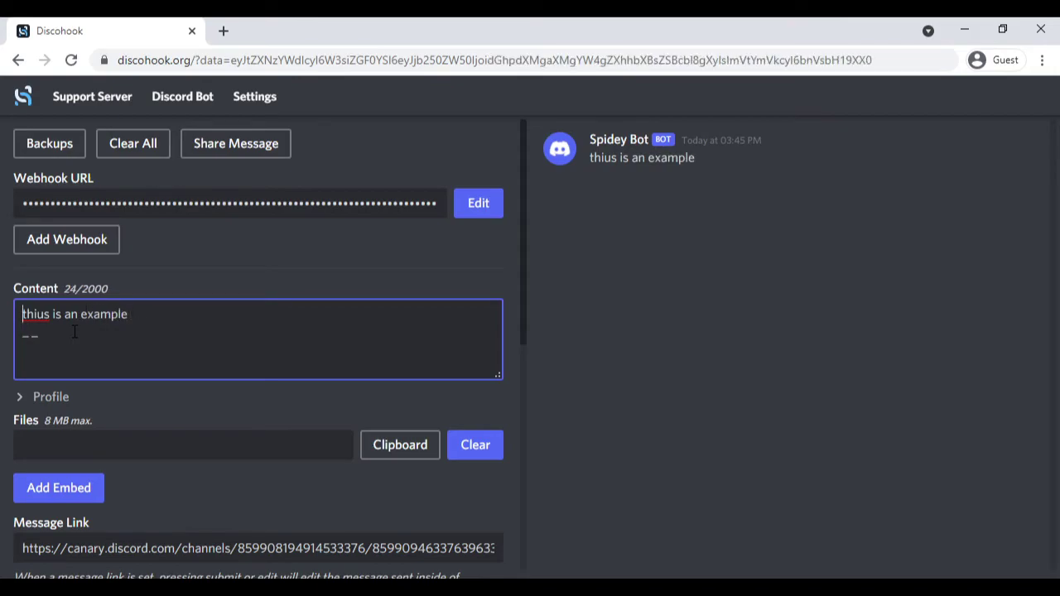
key(BackSpace)
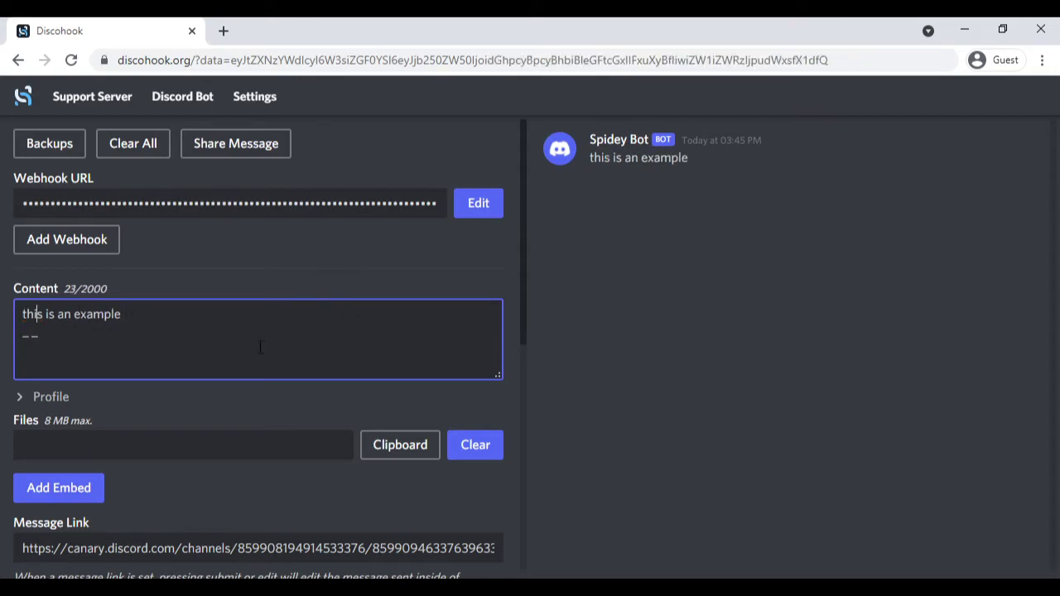
Add an embed to the message and expand its body settings
scroll(248, 364, down, 2)
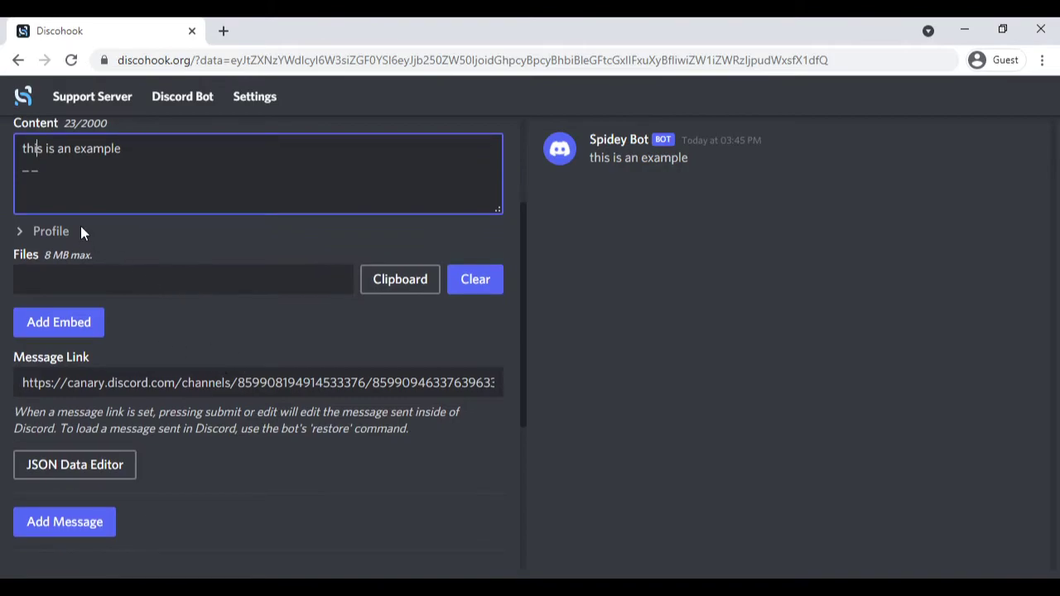
click(52, 324)
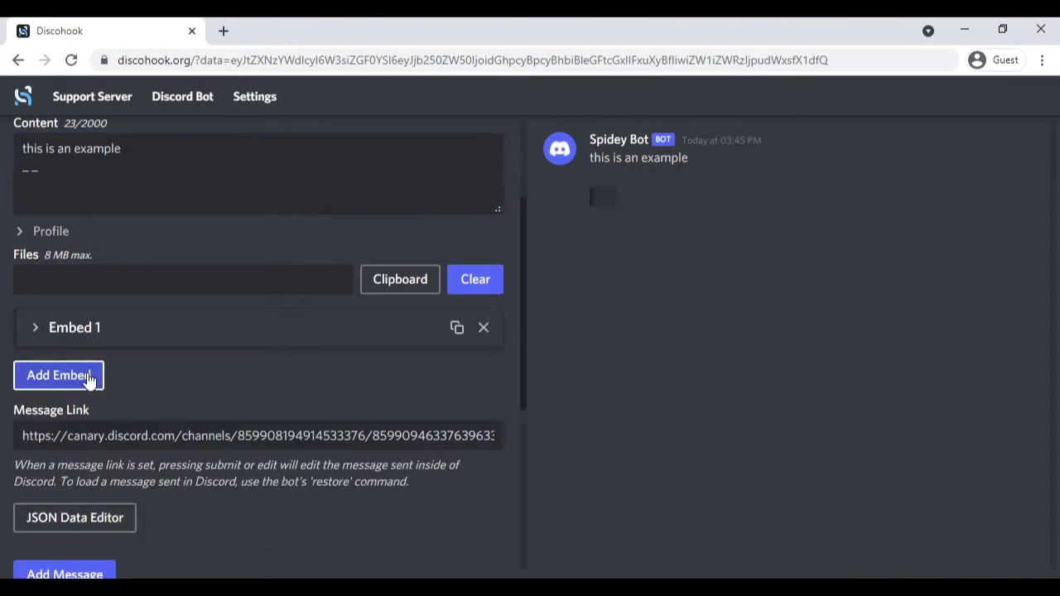
click(83, 327)
click(69, 397)
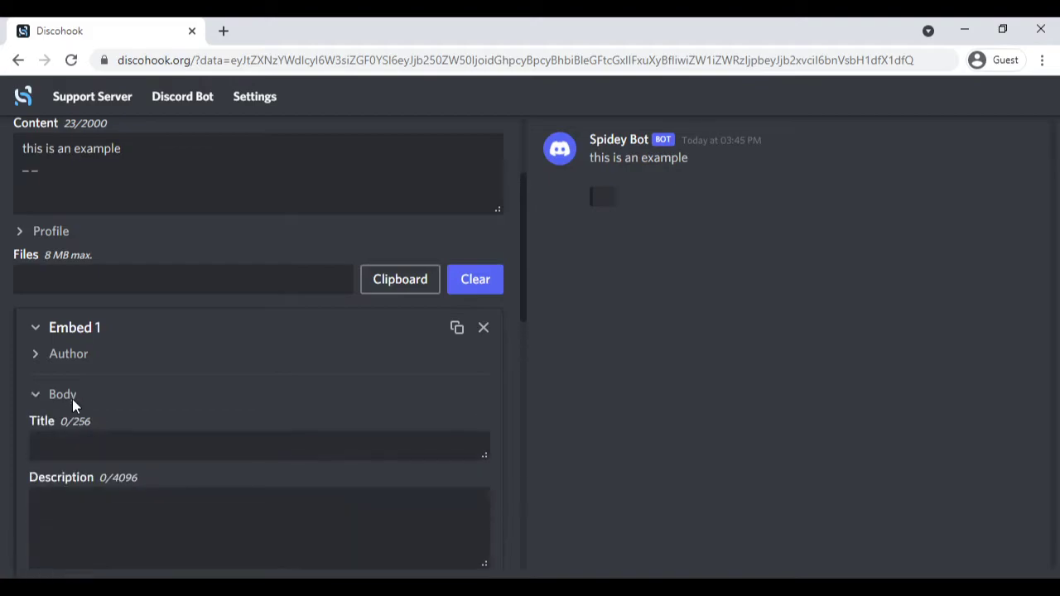
Expand the message's profile settings and clear the message link so the username and avatar can be edited
click(51, 231)
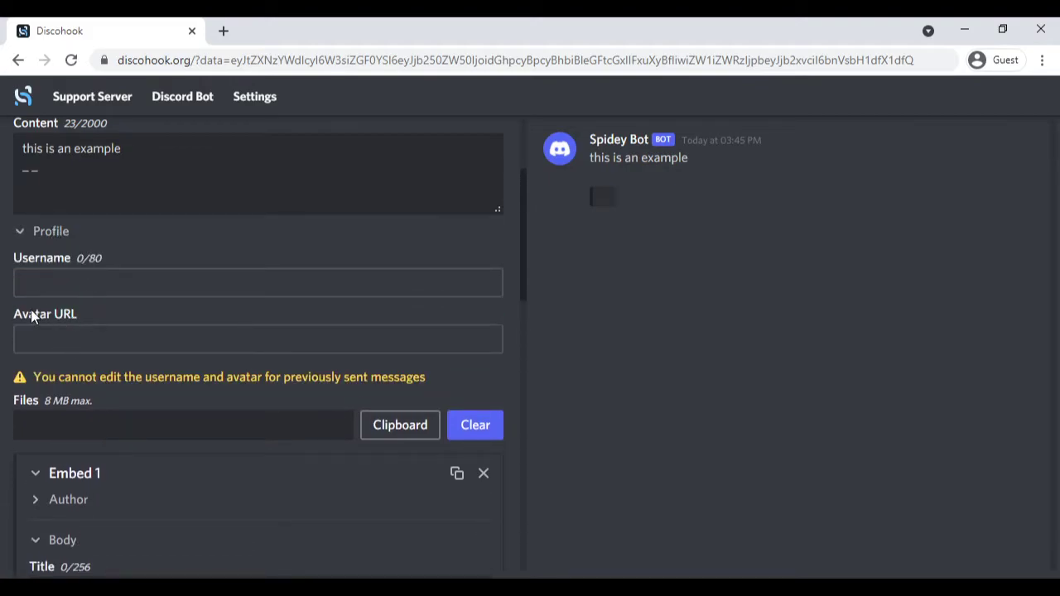
scroll(39, 293, up, 2)
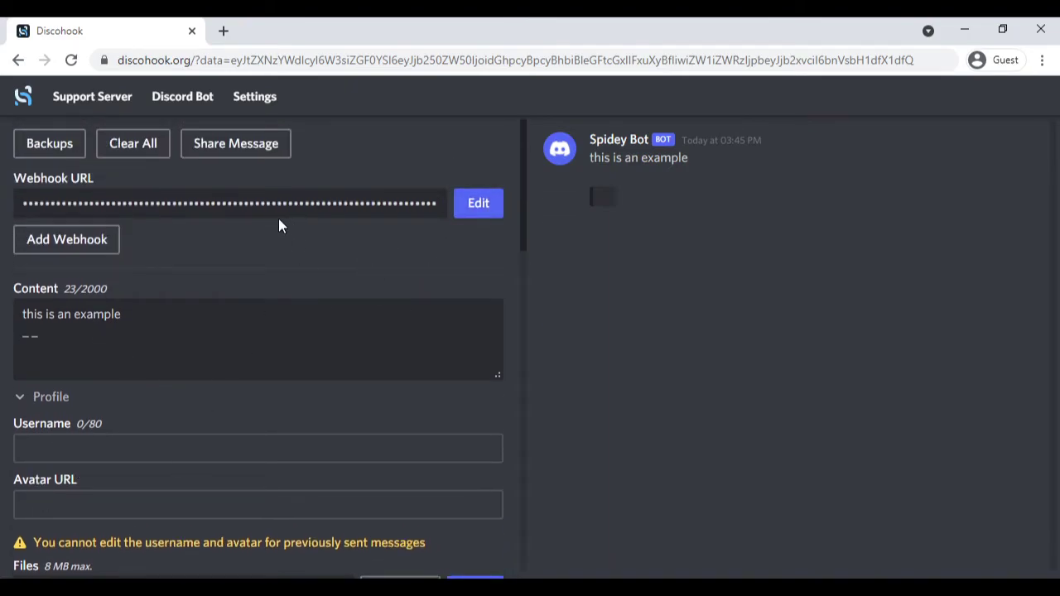
scroll(100, 403, down, 12)
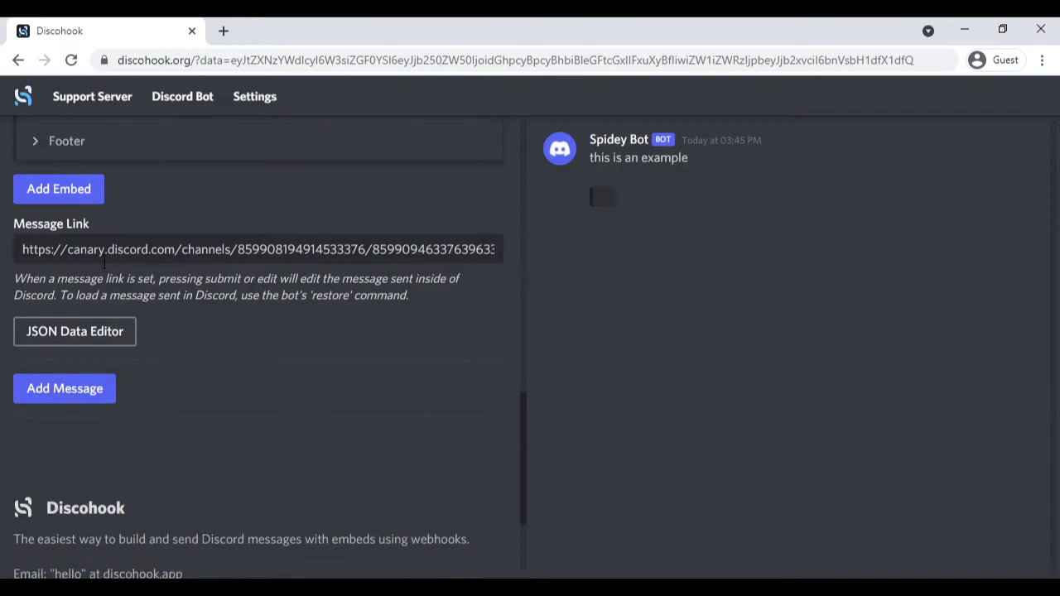
double_click(128, 249)
key(ctrl+a)
key(BackSpace)
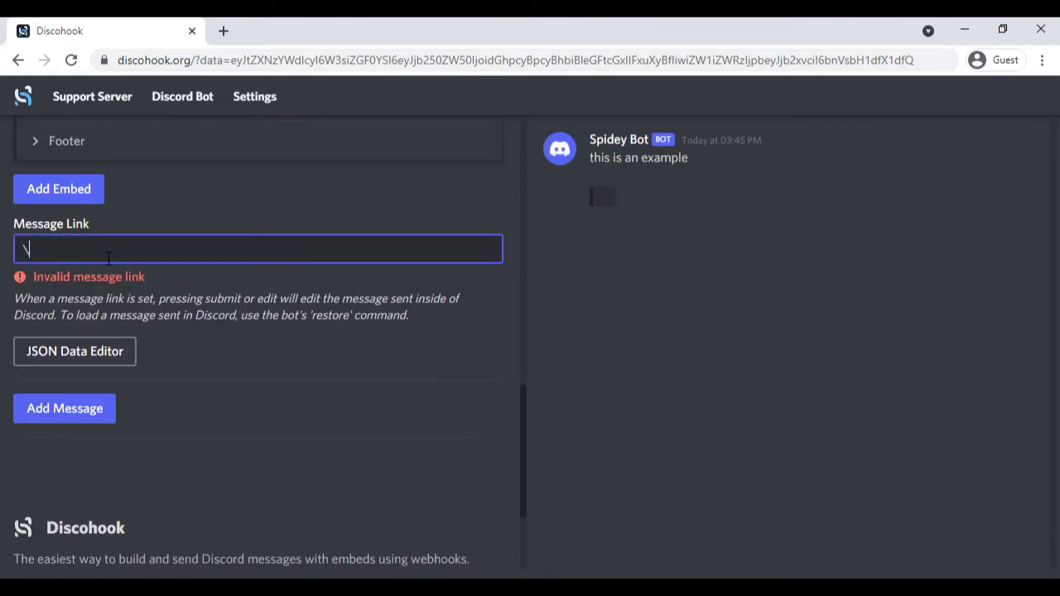
key(BackSpace)
Set the message profile's username to "Super Awesome Webhook Embed"
scroll(106, 252, up, 10)
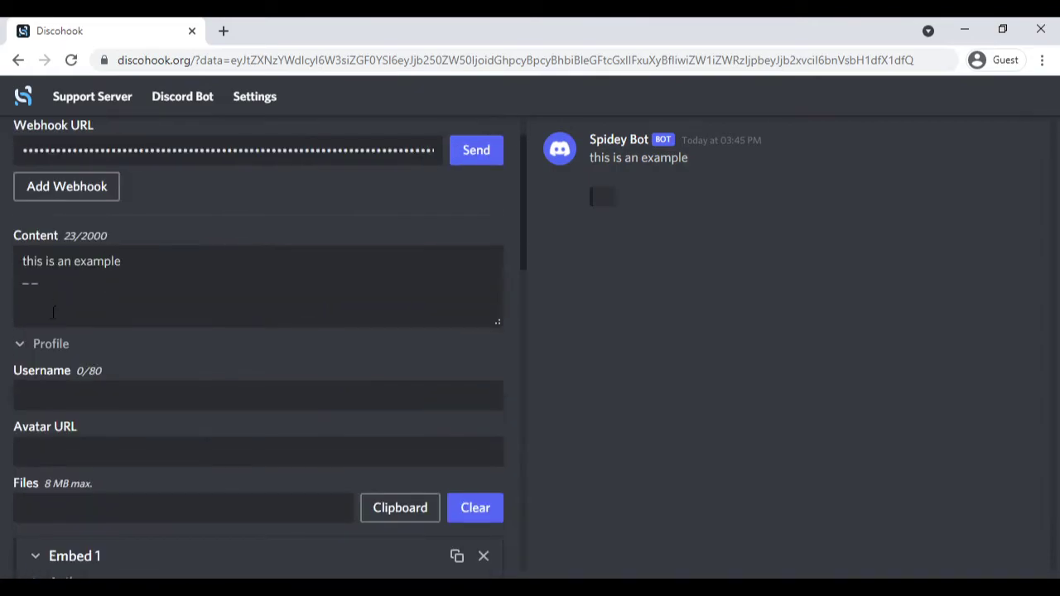
click(73, 401)
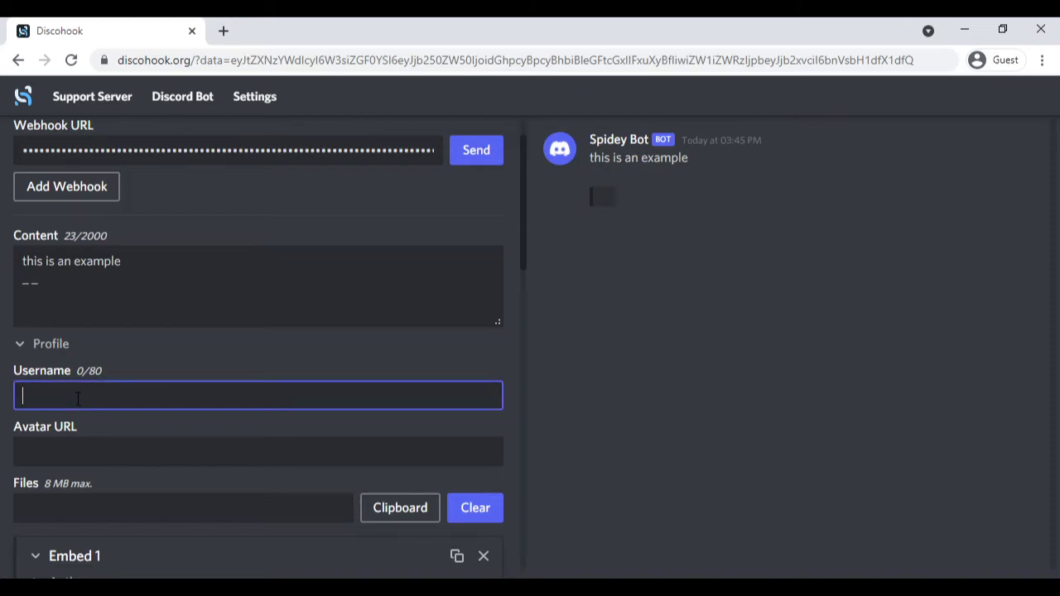
text(Supoer)
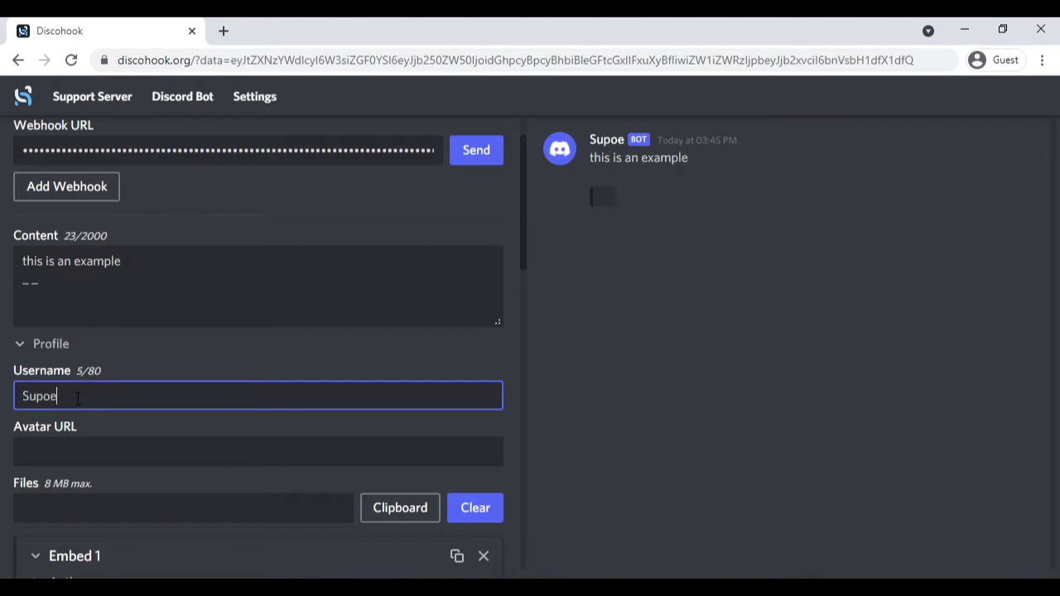
key(BackSpace)
key(BackSpace)
key(BackSpace)
key(BackSpace)
text(e)
key(BackSpace)
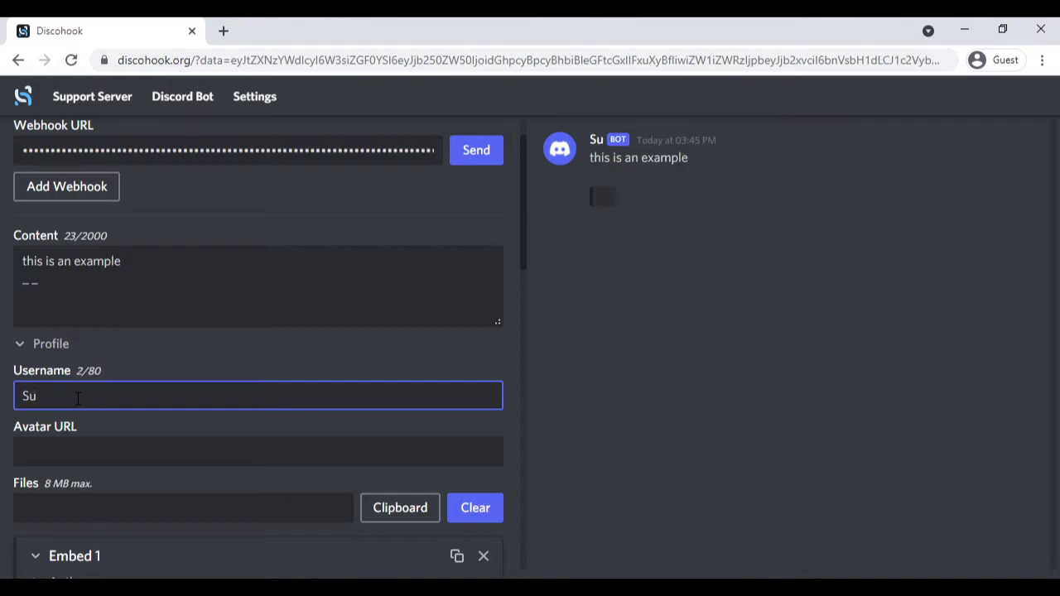
text(per )
text(Awesome)
key(BackSpace)
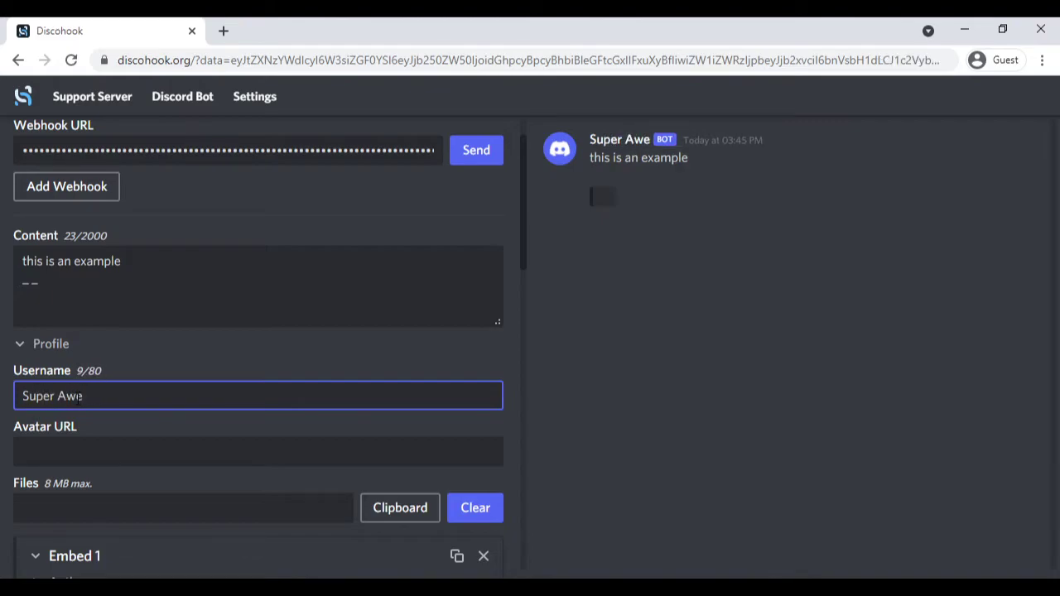
text(some Webho)
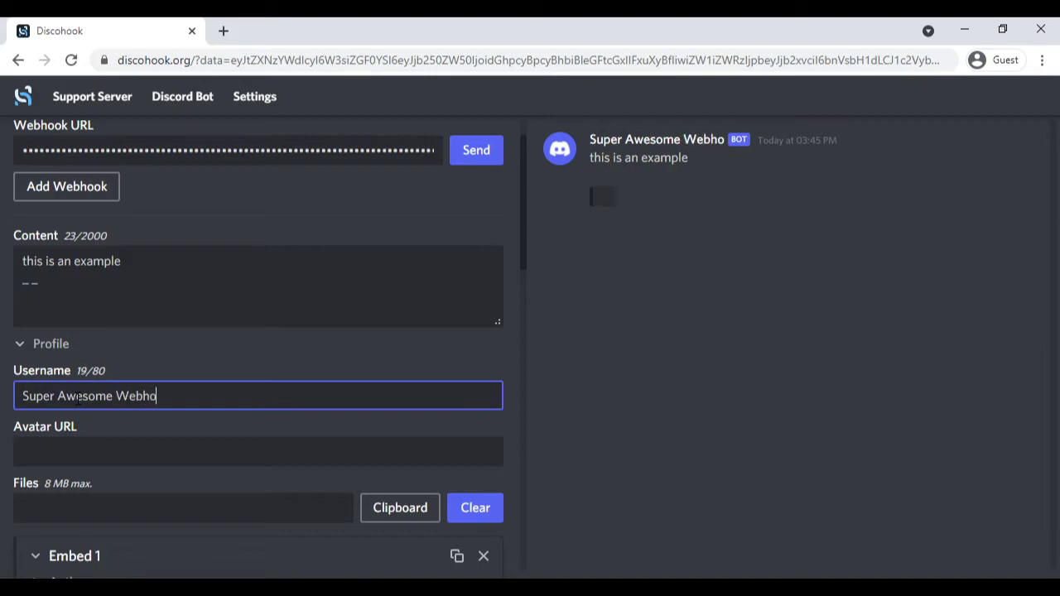
text(ok Embed)
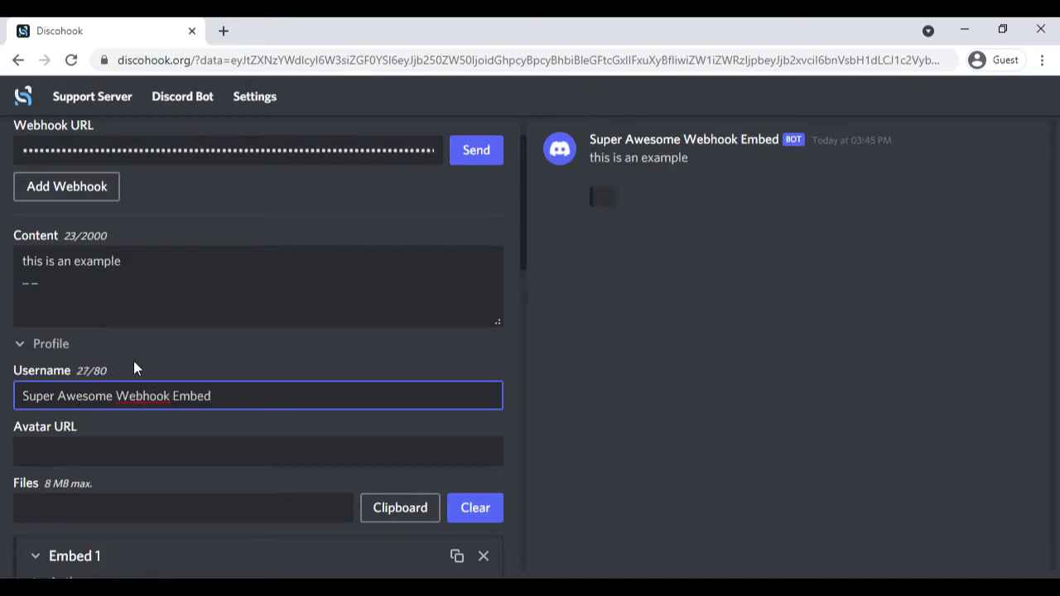
scroll(141, 348, down, 3)
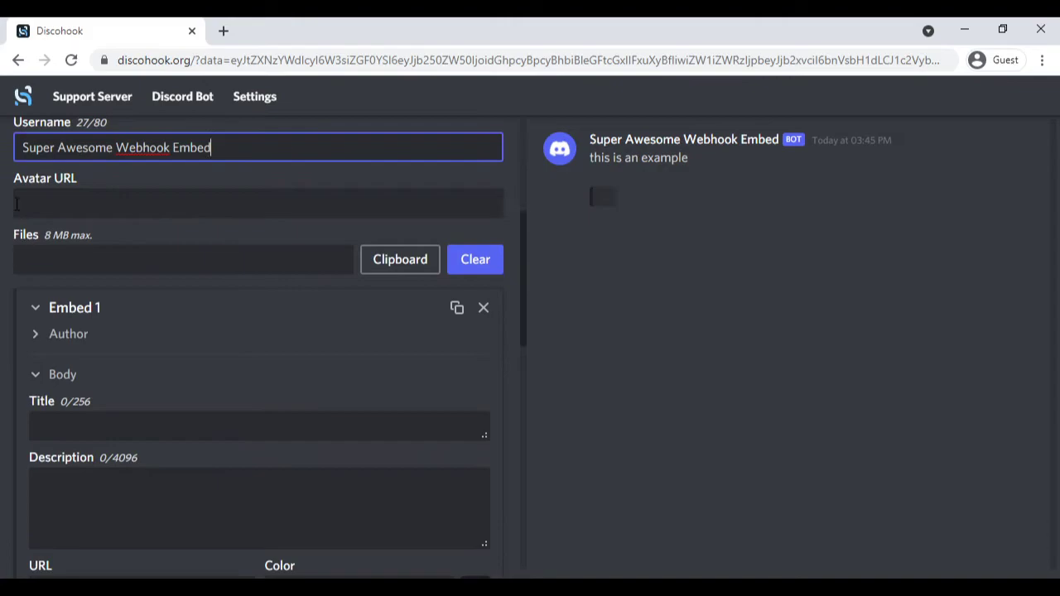
click(30, 211)
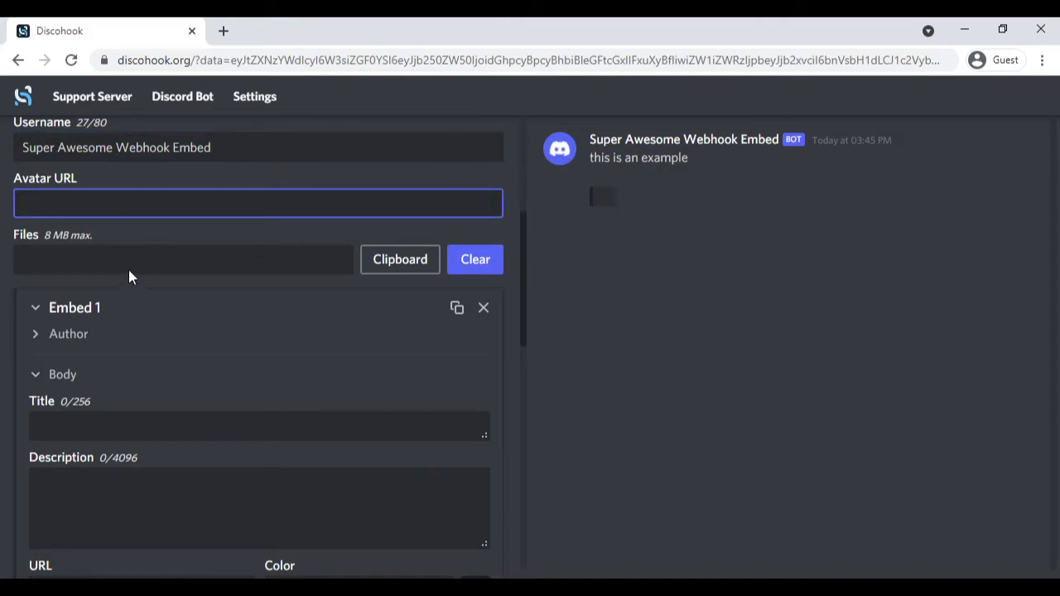
scroll(24, 208, down, 1)
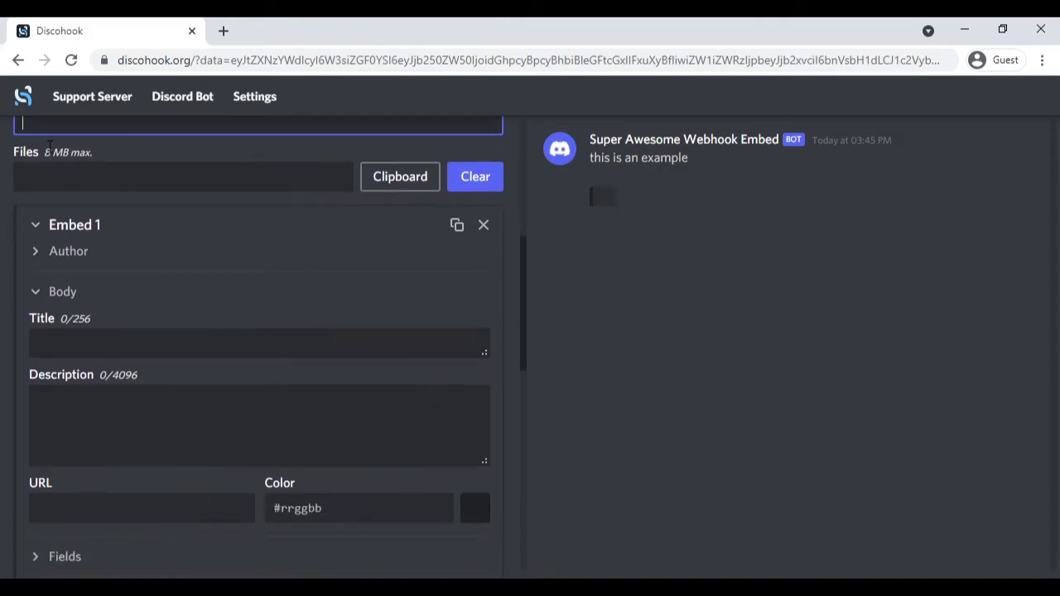
scroll(58, 125, up, 1)
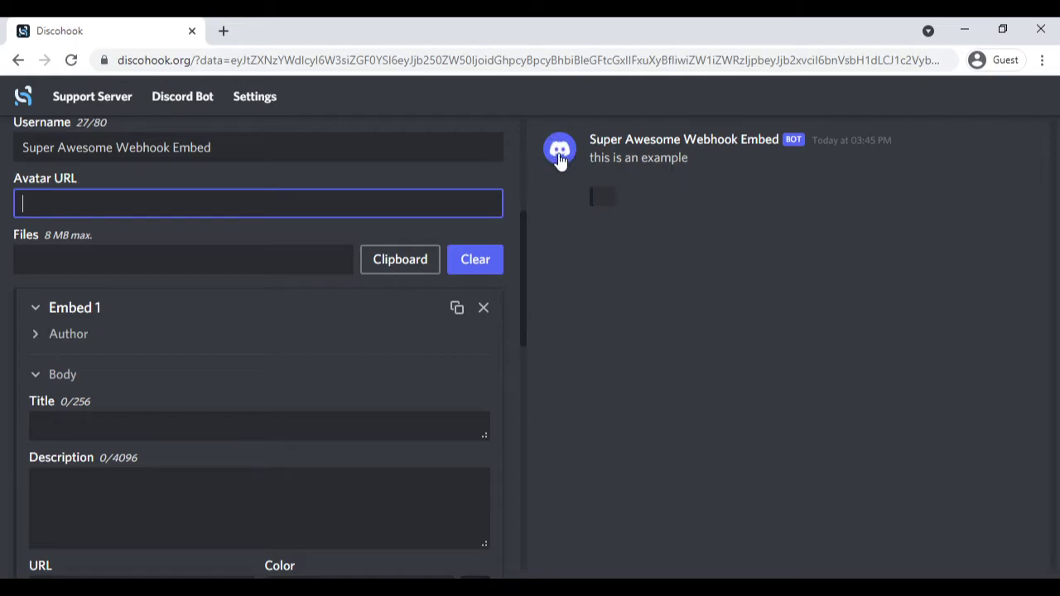
Give the embed the title "Title" and the description "content"
scroll(2, 182, down, 2)
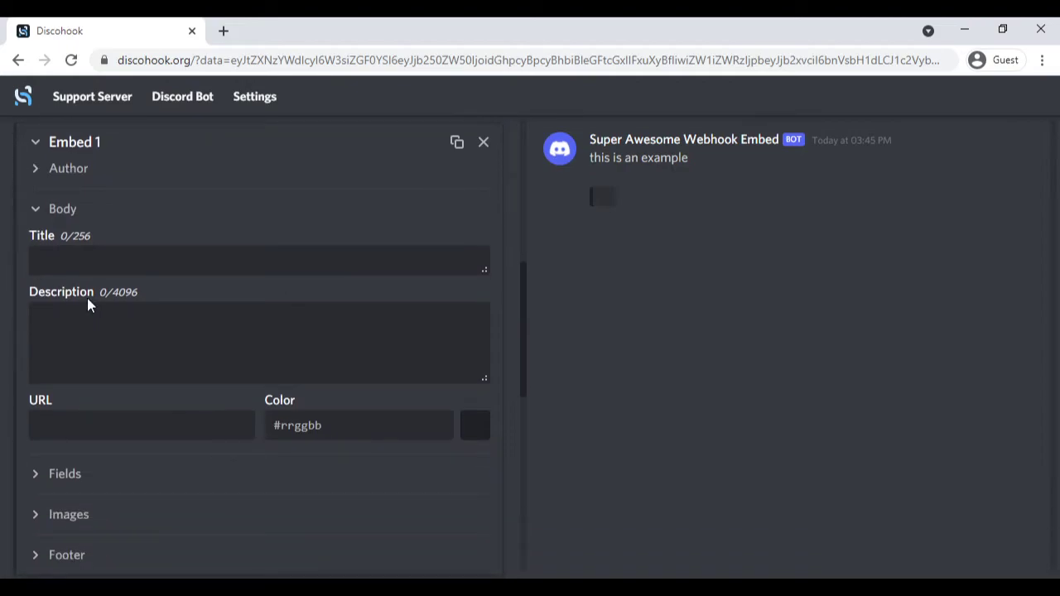
click(76, 261)
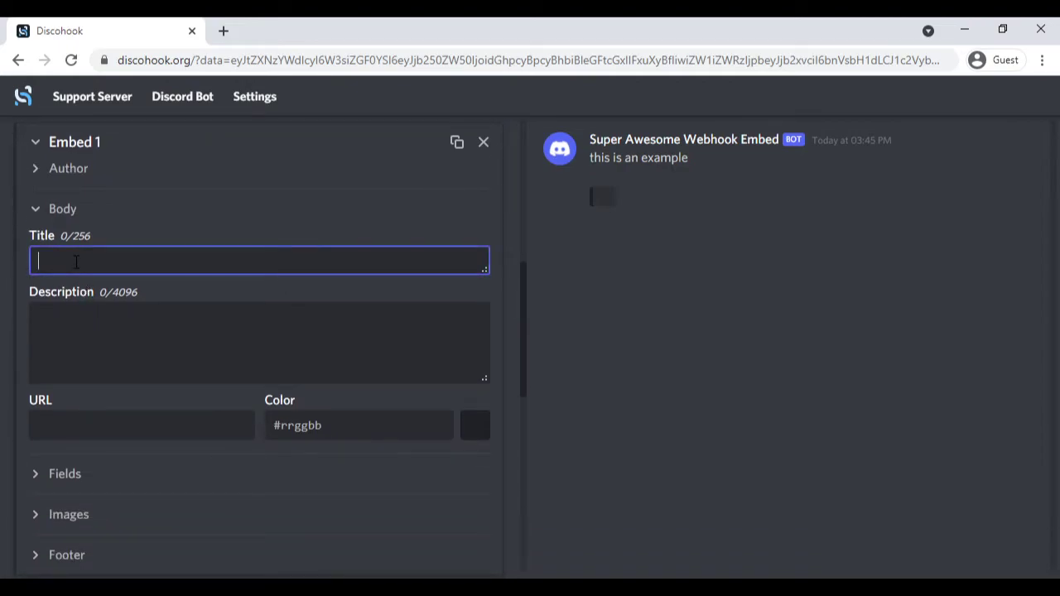
text(Title)
key(Tab)
text(cont)
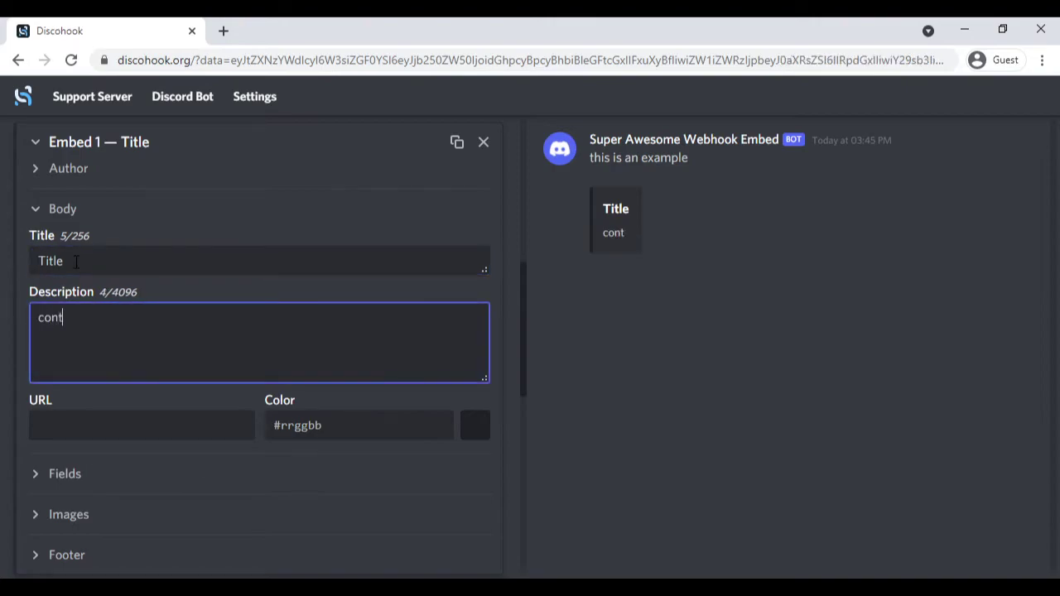
text(ent)
Set the embed's color to the purple #66079b using the color picker
click(474, 425)
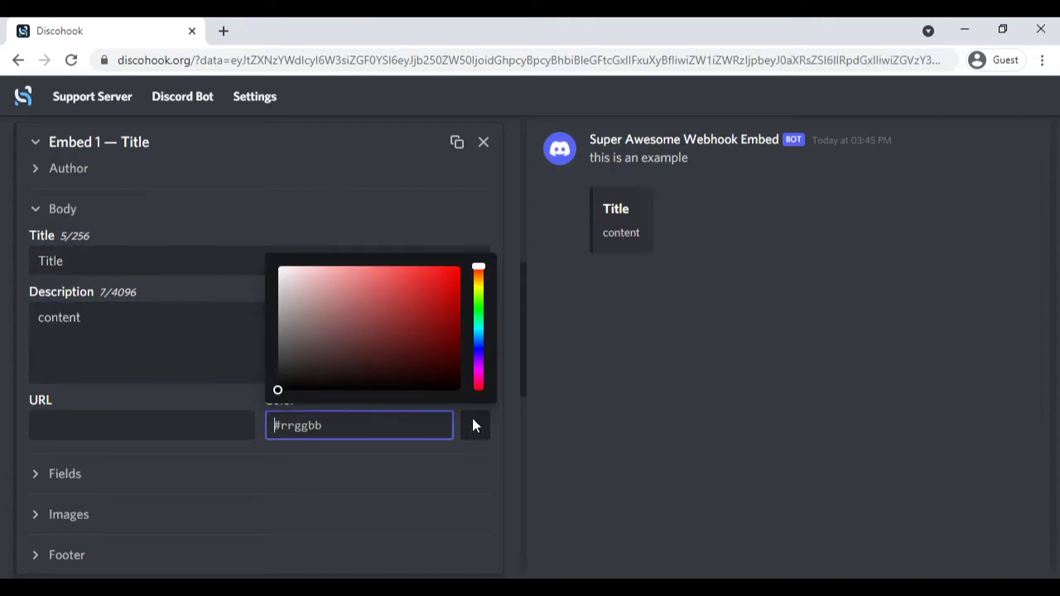
drag(478, 380, 478, 362)
click(433, 338)
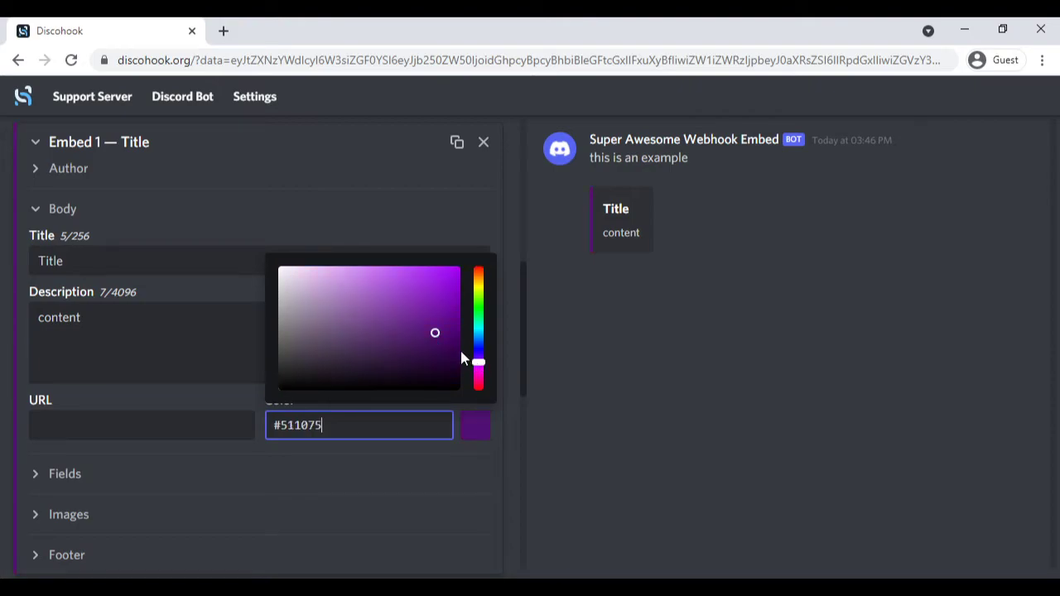
drag(456, 316, 454, 321)
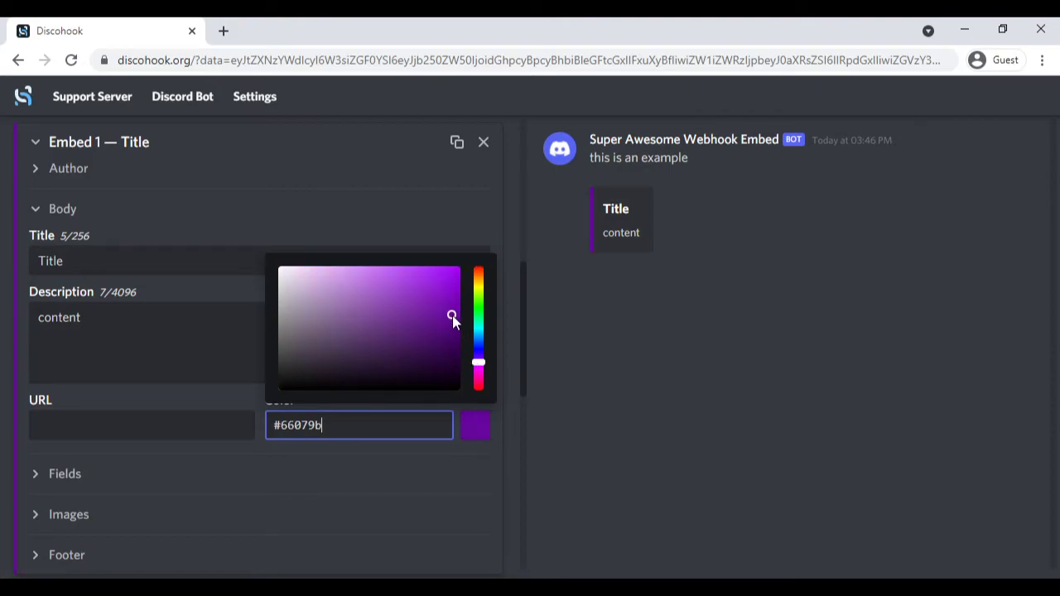
click(709, 394)
Send the message through the webhook and switch to Discord to check it in the test channel
scroll(193, 372, down, 4)
scroll(21, 308, up, 2)
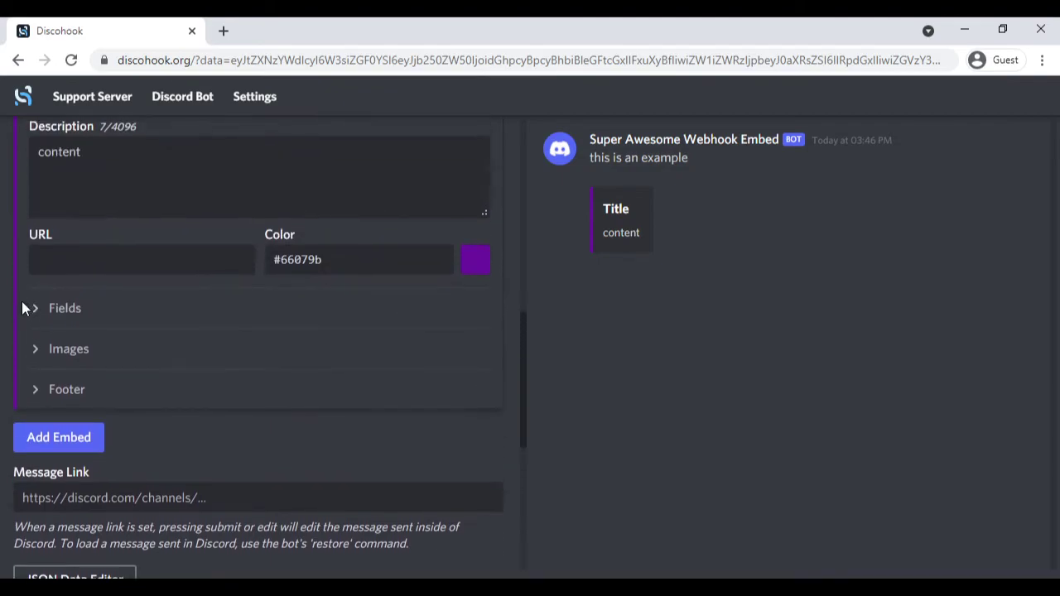
scroll(7, 307, down, 1)
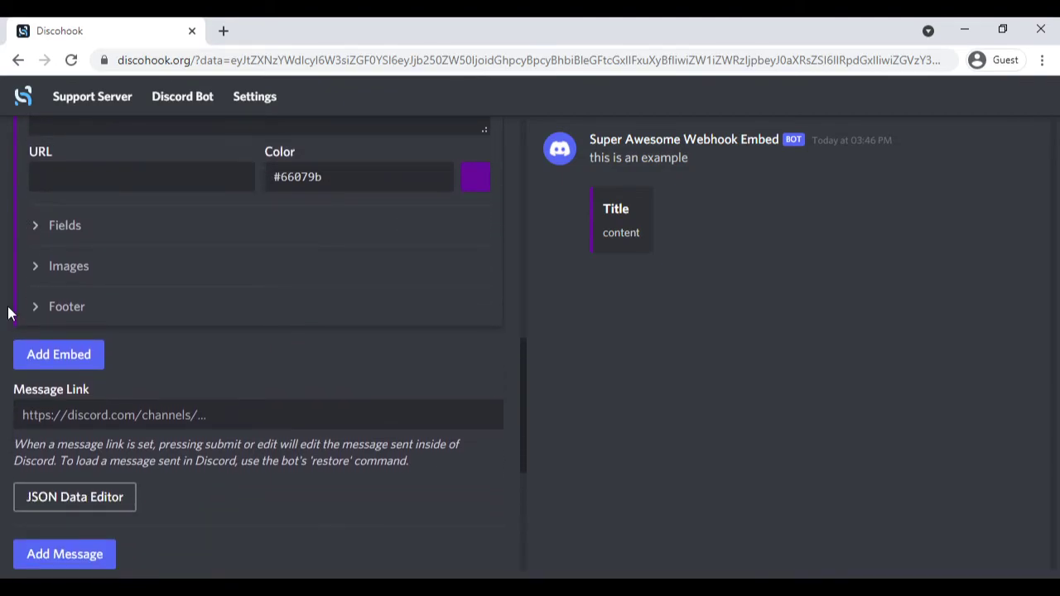
scroll(8, 313, down, 1)
scroll(405, 282, up, 10)
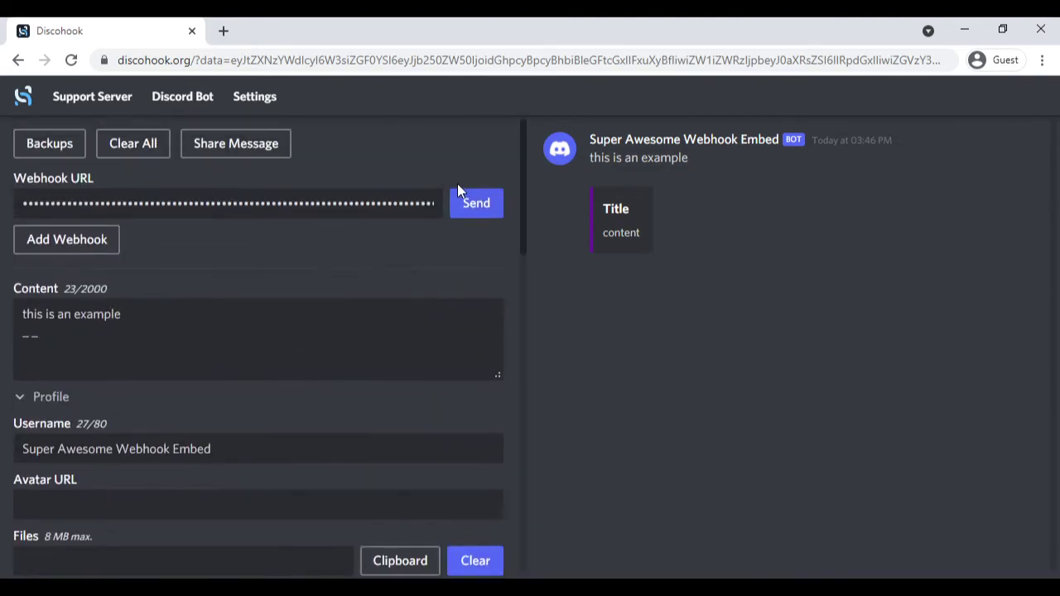
key(alt+Tab)
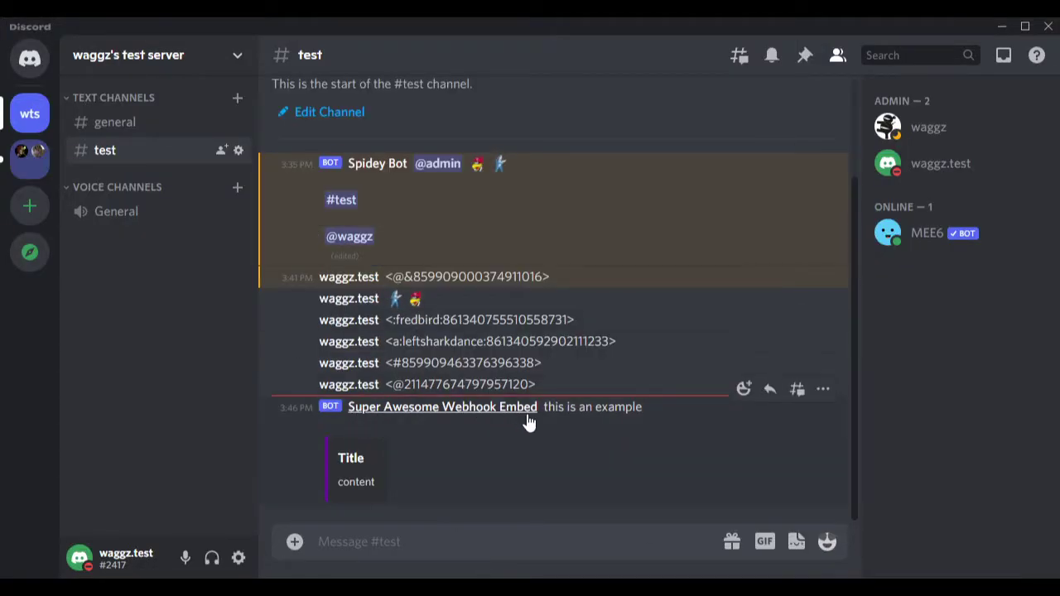
mouse_move(359, 454)
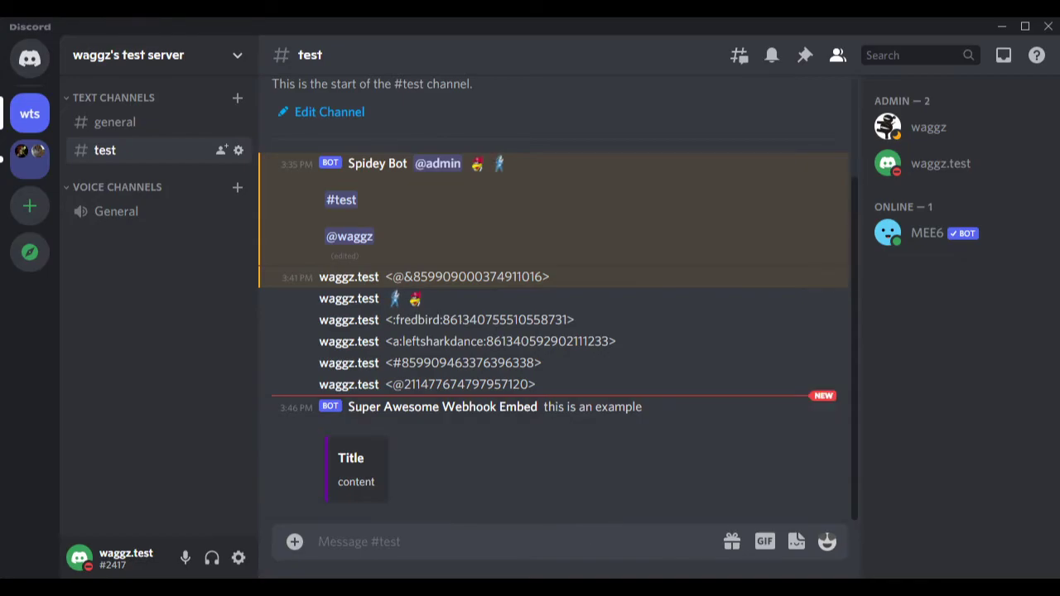
Return to Discohook, open the message's JSON data and copy all of it to the clipboard
mouse_move(780, 589)
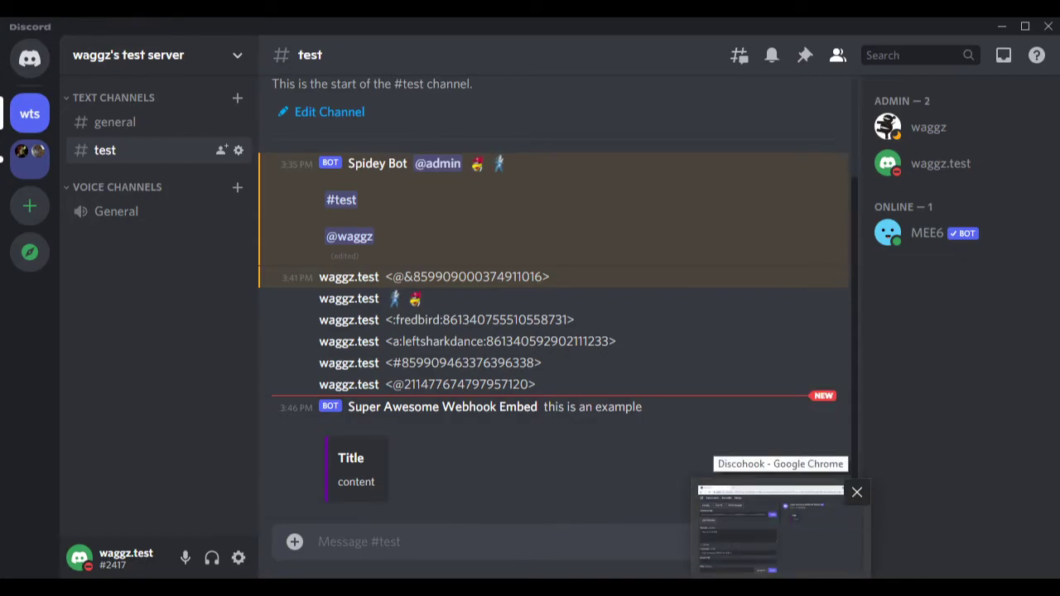
click(779, 530)
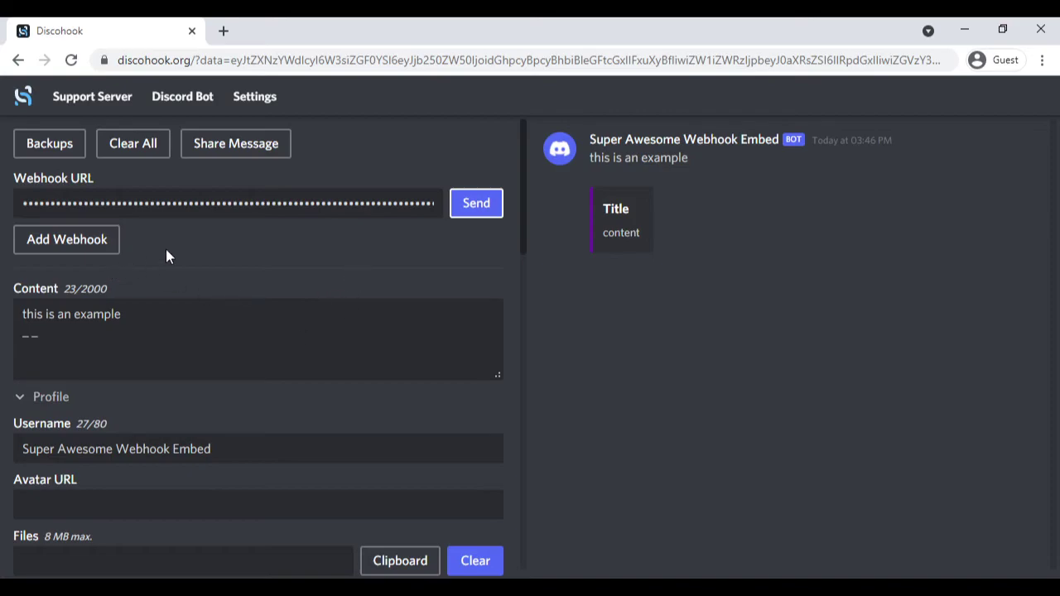
scroll(190, 250, down, 4)
scroll(191, 253, up, 4)
scroll(344, 235, down, 3)
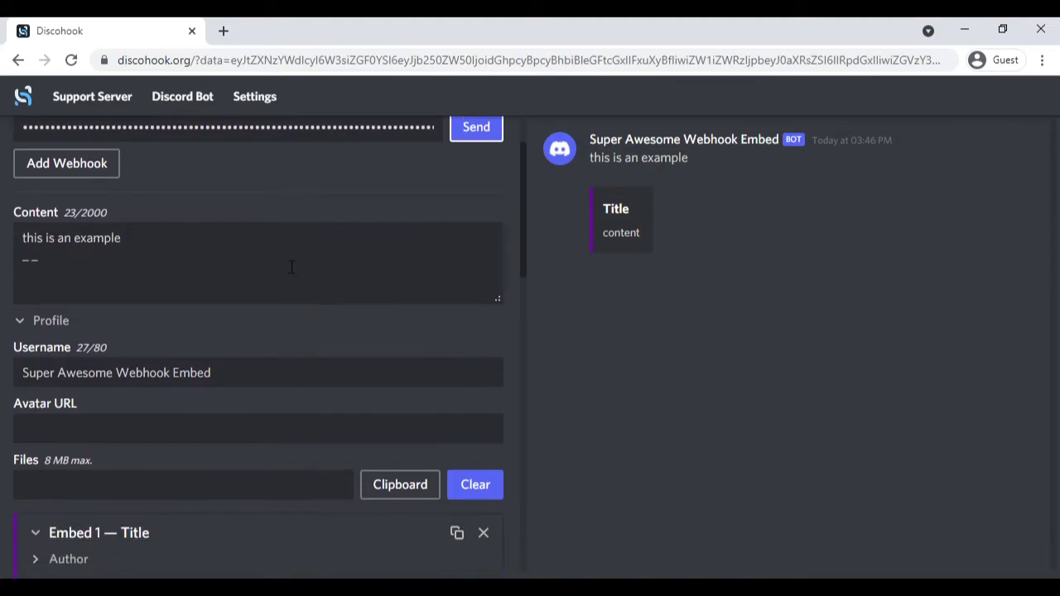
scroll(215, 247, down, 8)
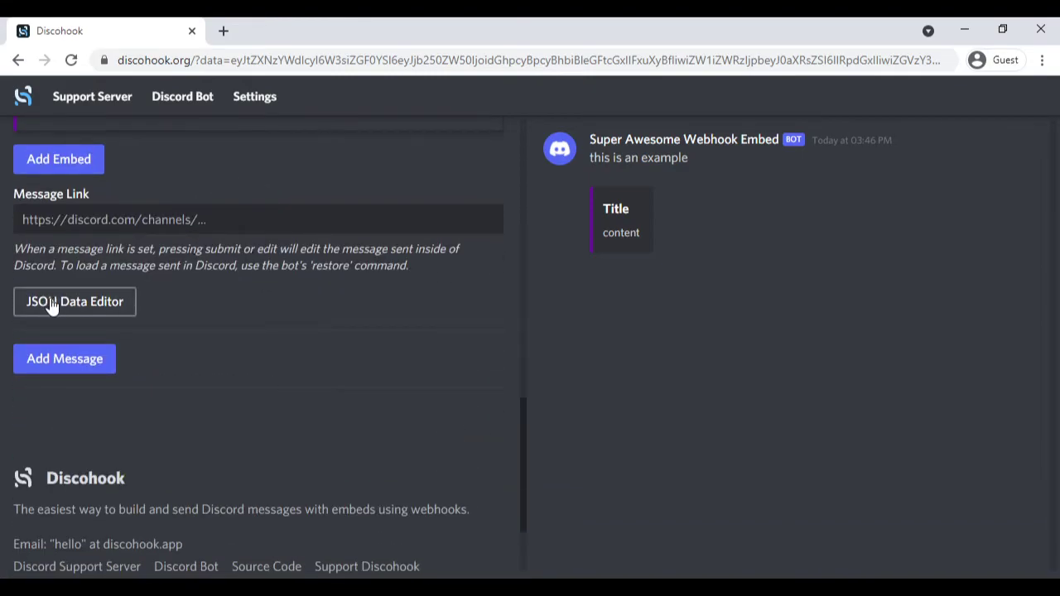
click(51, 305)
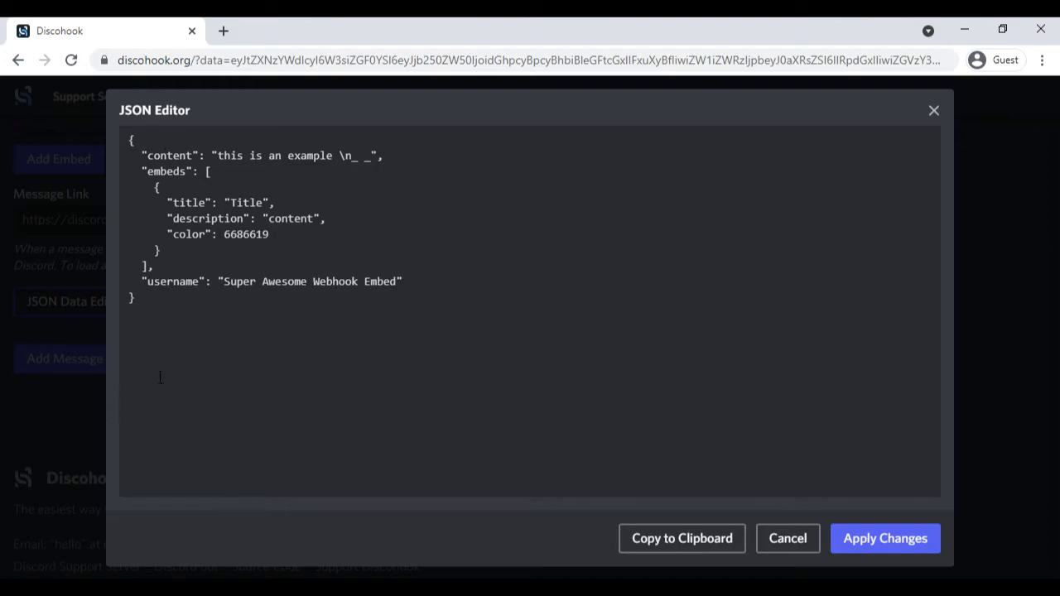
click(182, 352)
click(717, 545)
Switch to Notepad++, paste the copied message data and set the document's language to JSON
key(alt+Tab)
key(ctrl+v)
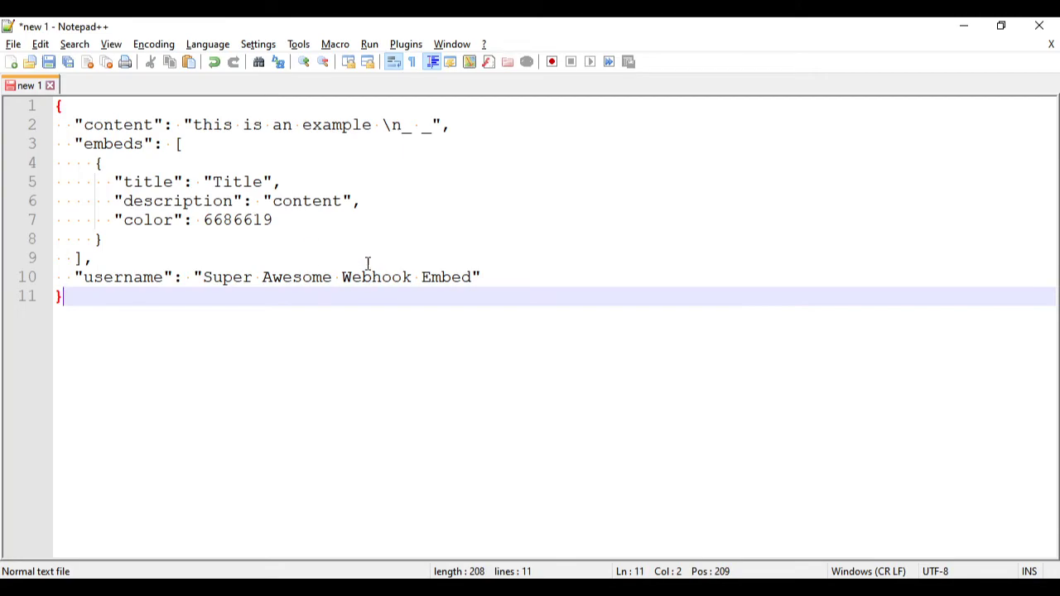
click(220, 48)
mouse_move(323, 251)
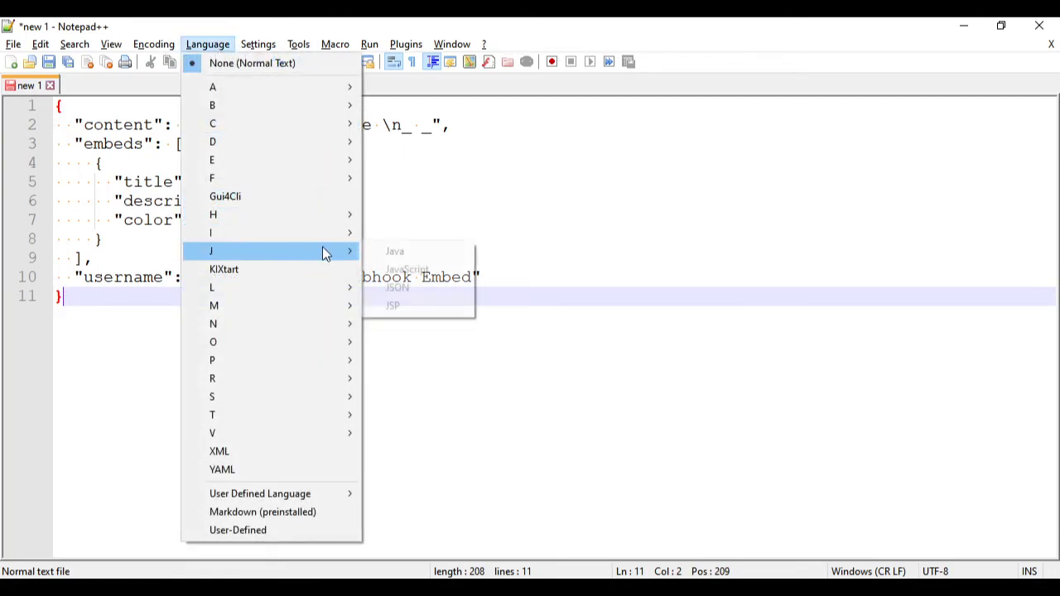
click(419, 287)
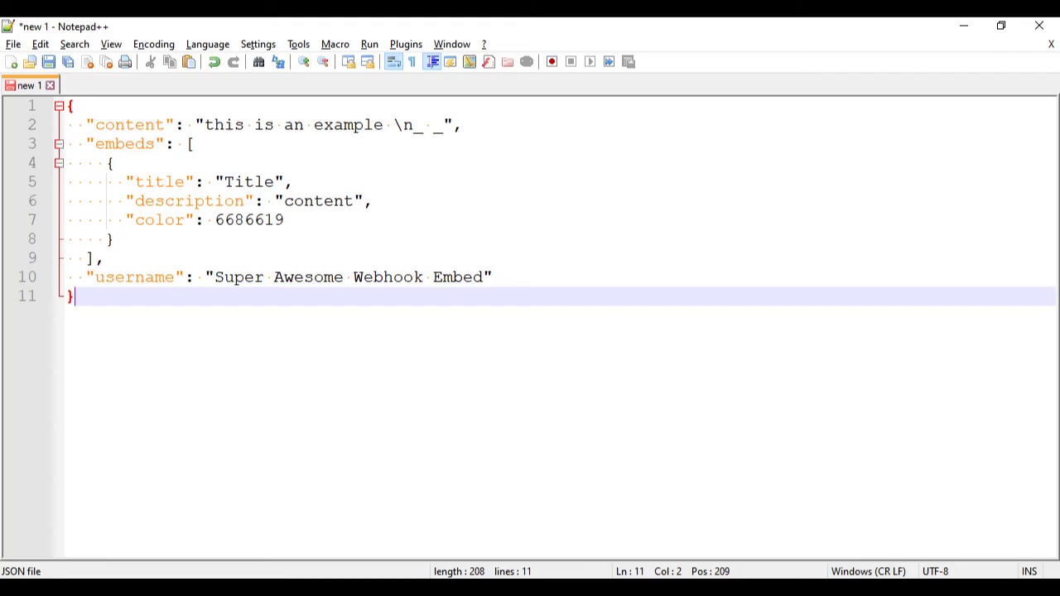
Return to Discohook, close the JSON editor without applying changes and load discohook.org without the message data in the address
key(alt+Tab)
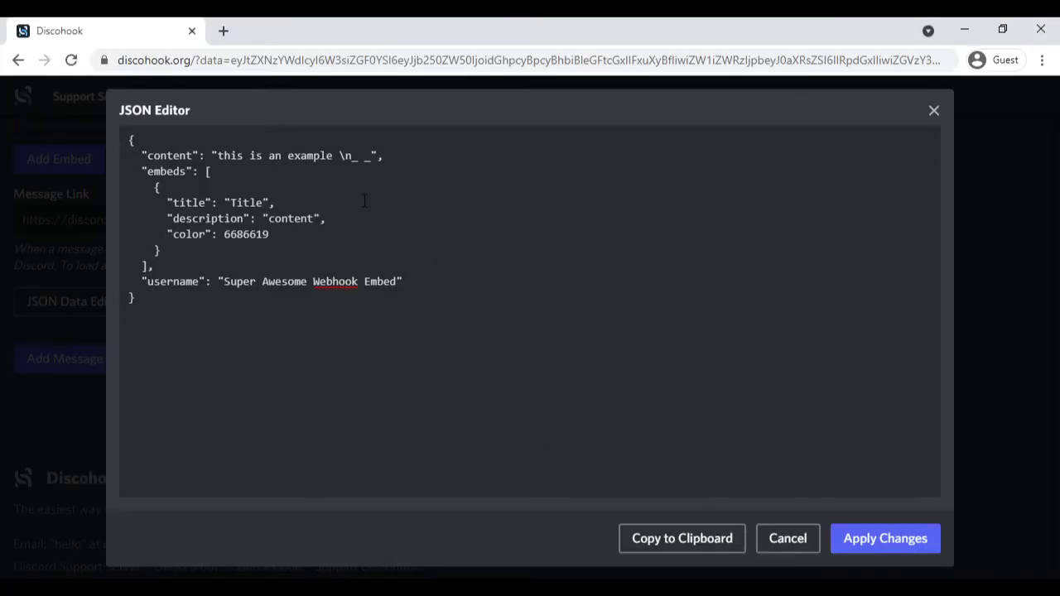
click(803, 551)
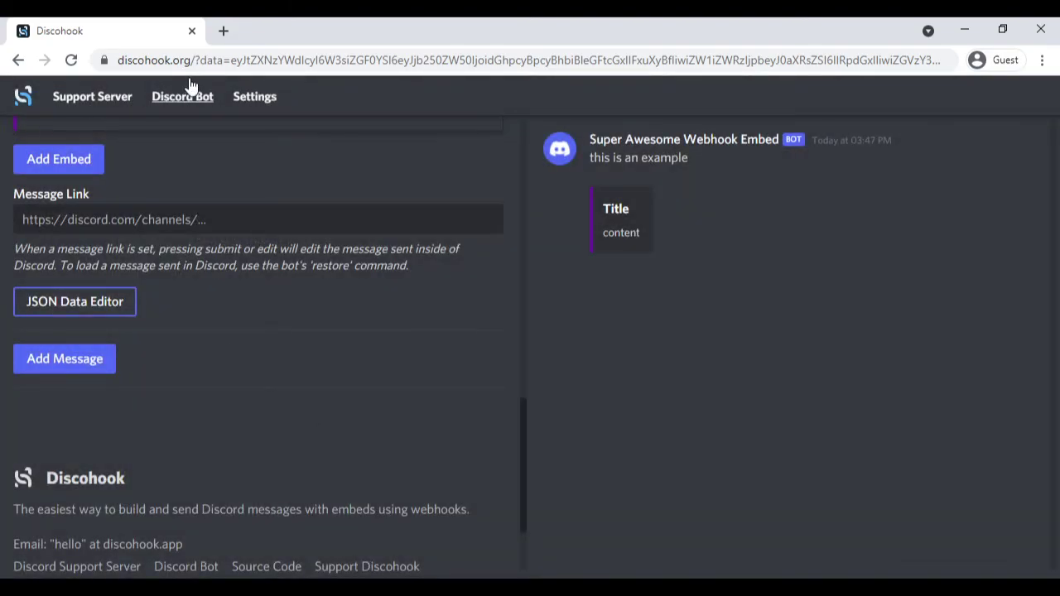
click(216, 60)
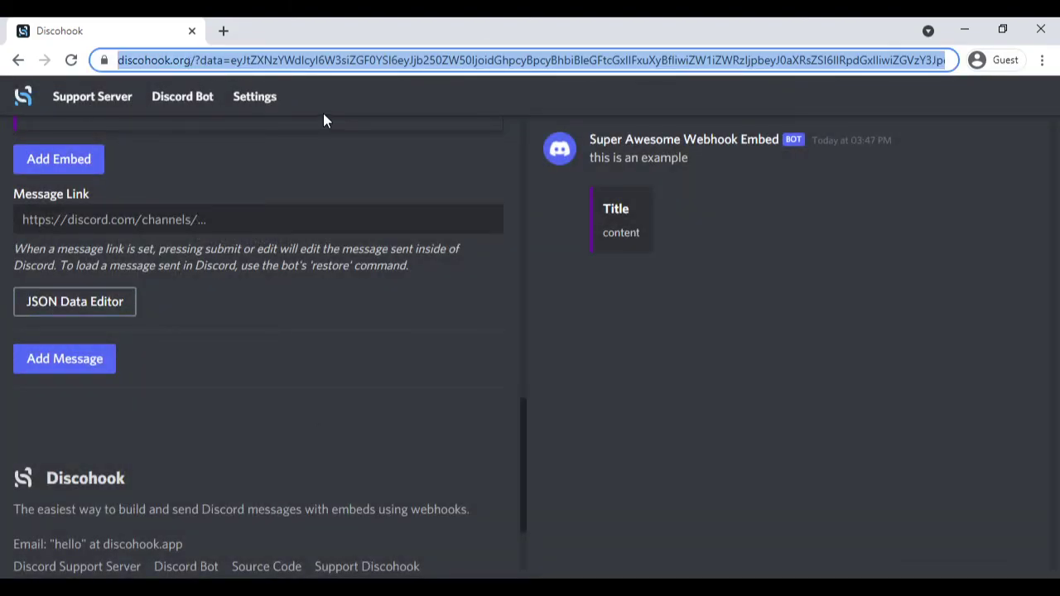
click(197, 62)
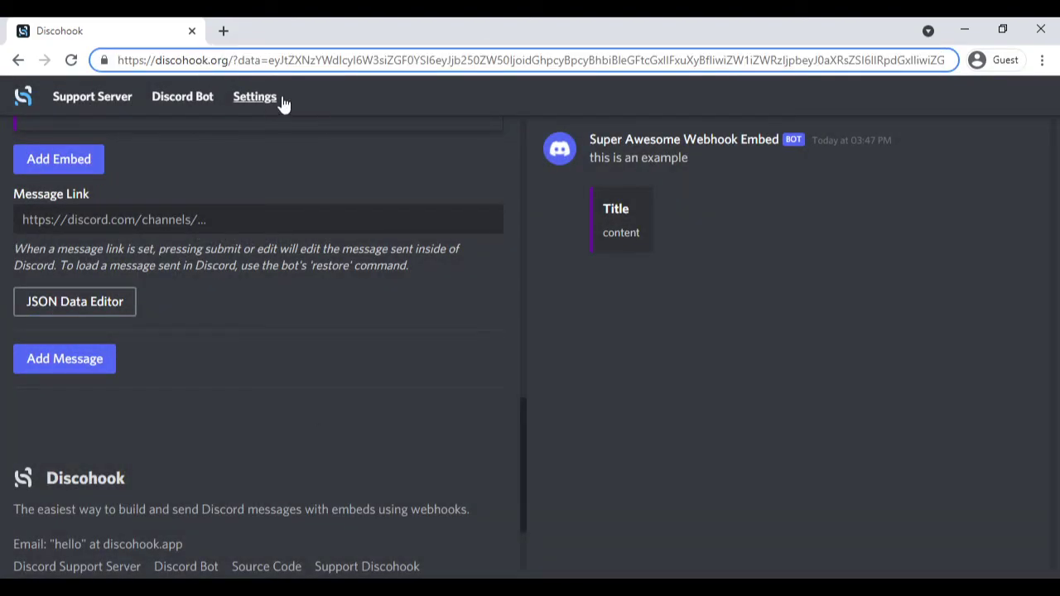
key(shift+End)
key(Delete)
key(Return)
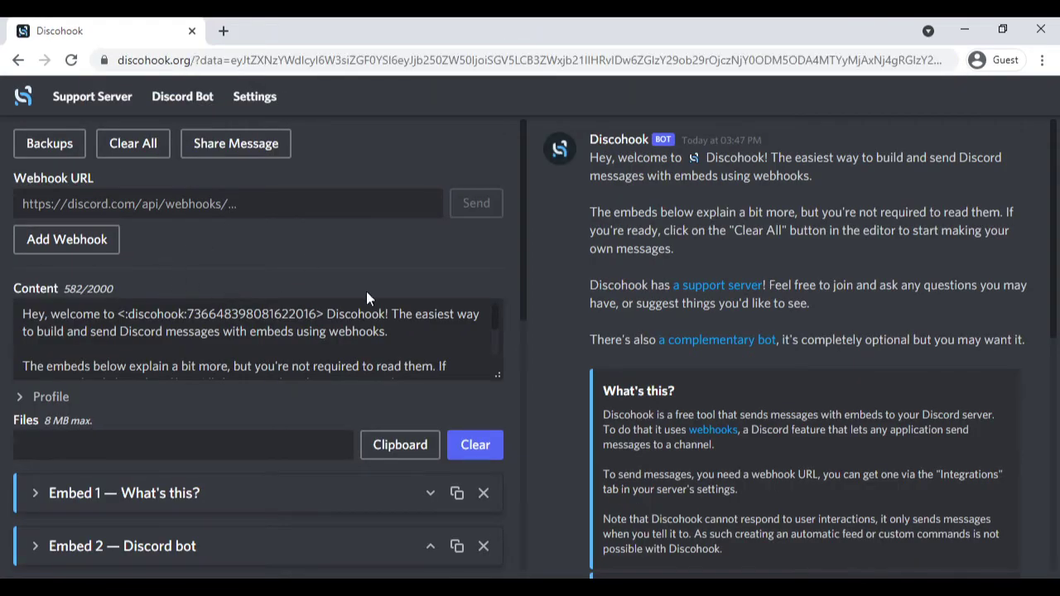
Replace the default message's JSON data with the copied backup data and apply the changes
scroll(117, 266, down, 10)
click(88, 326)
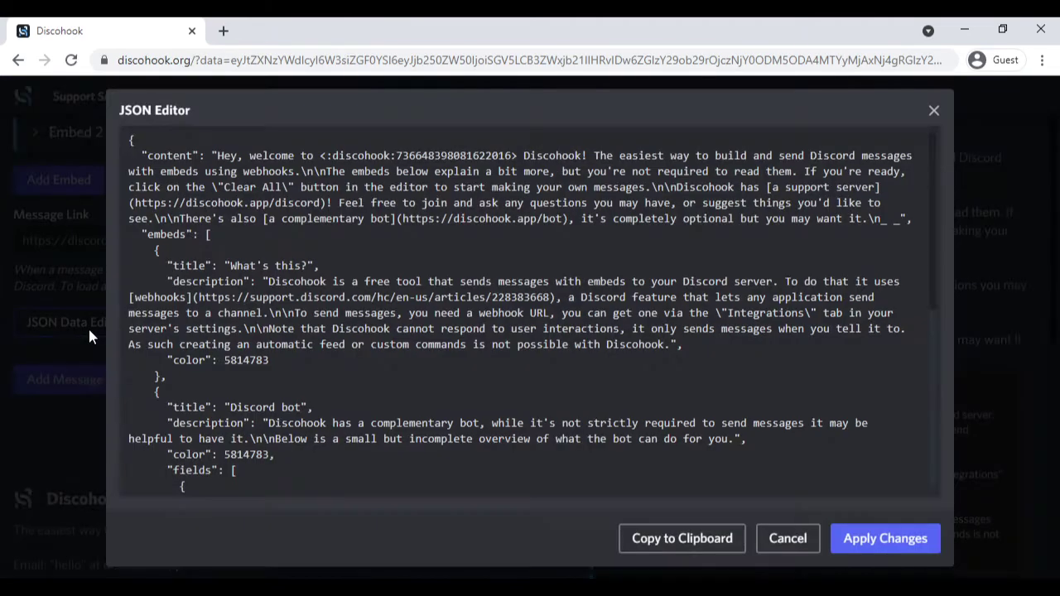
click(627, 297)
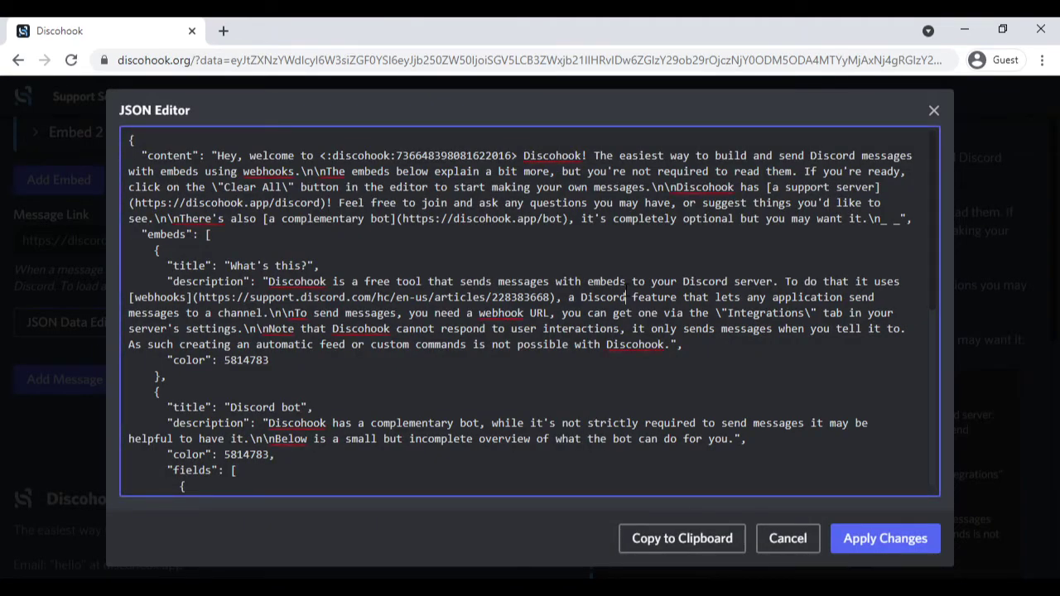
key(ctrl+a)
key(BackSpace)
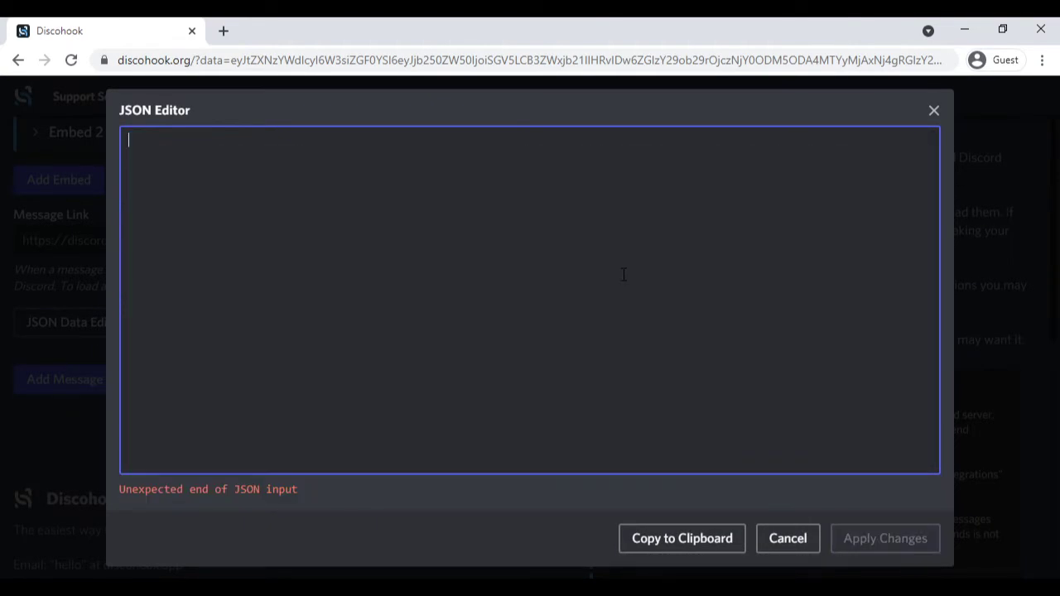
key(ctrl+v)
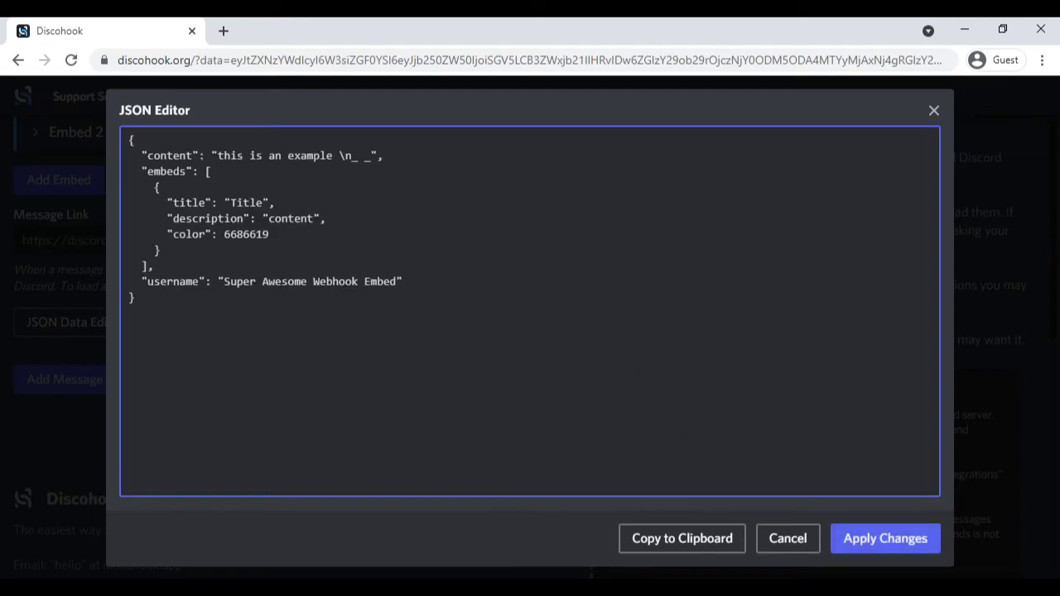
click(922, 552)
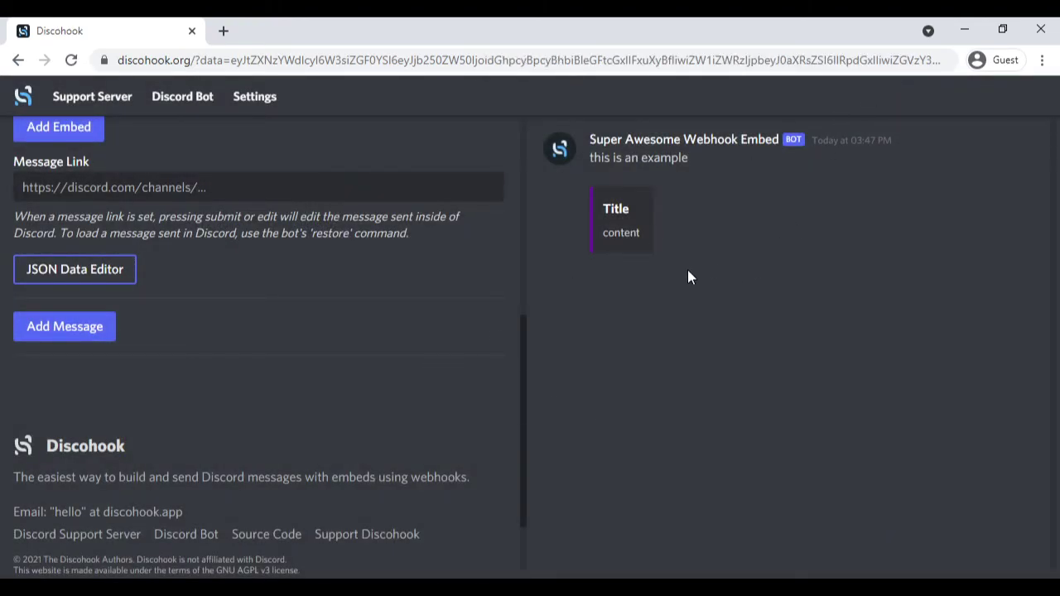
Review the restored message's fields, compare them with the JSON backup in Notepad++ and return to Discohook
scroll(272, 322, up, 5)
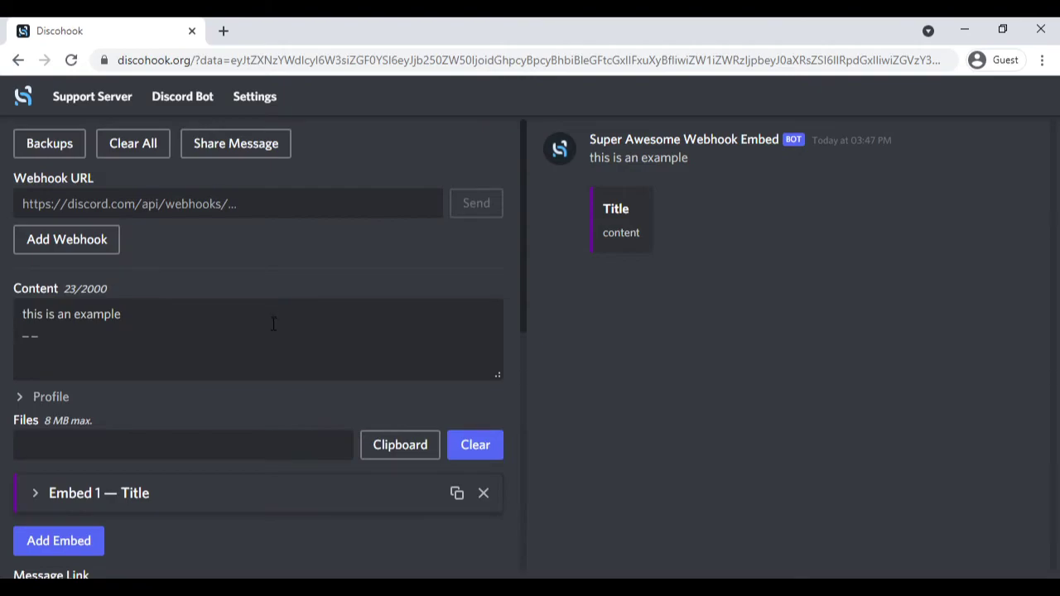
scroll(54, 253, down, 5)
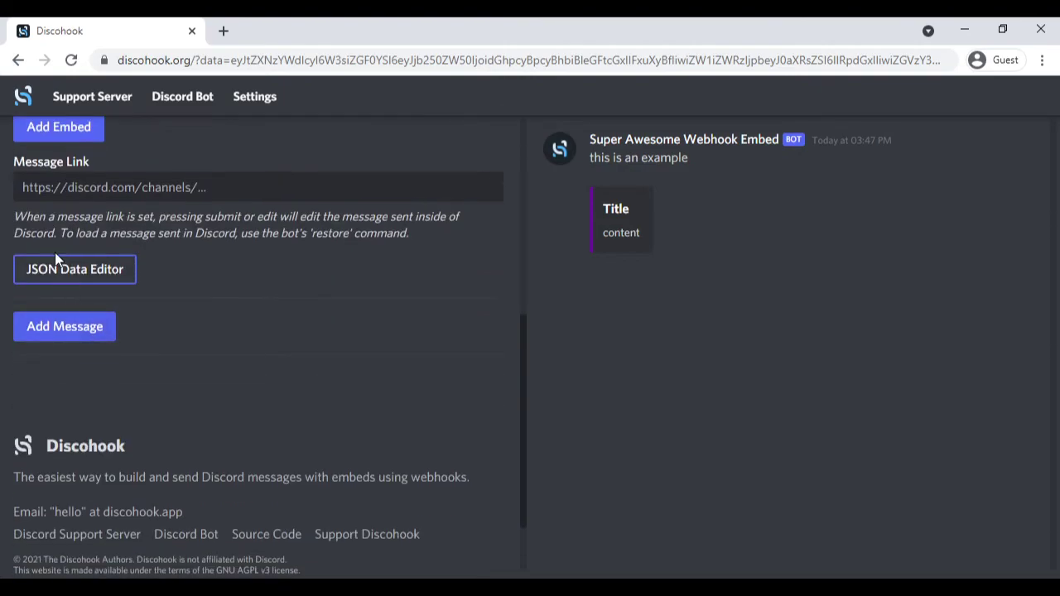
scroll(24, 300, up, 1)
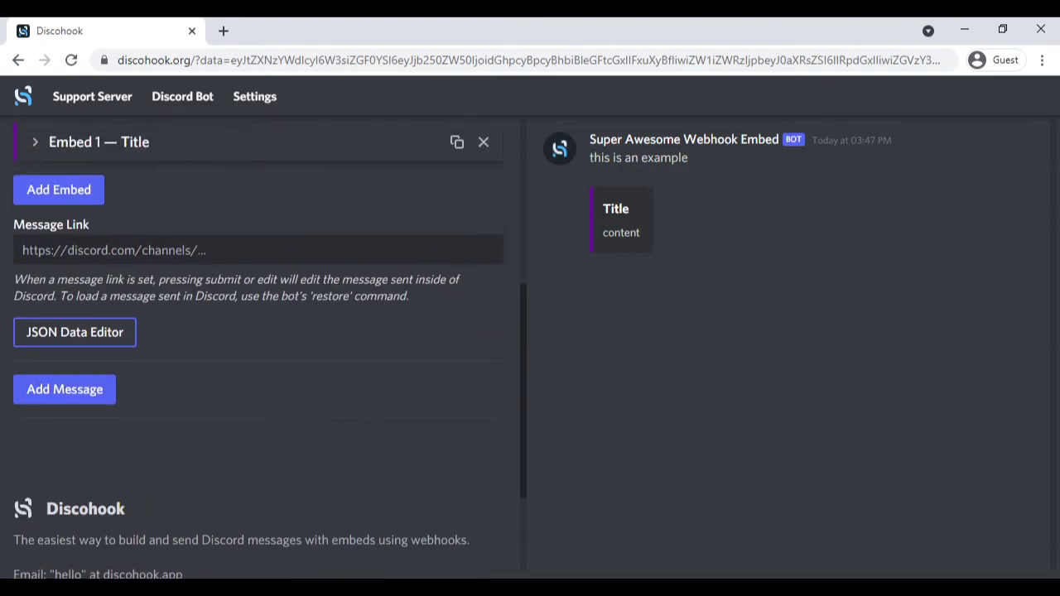
key(alt+Tab)
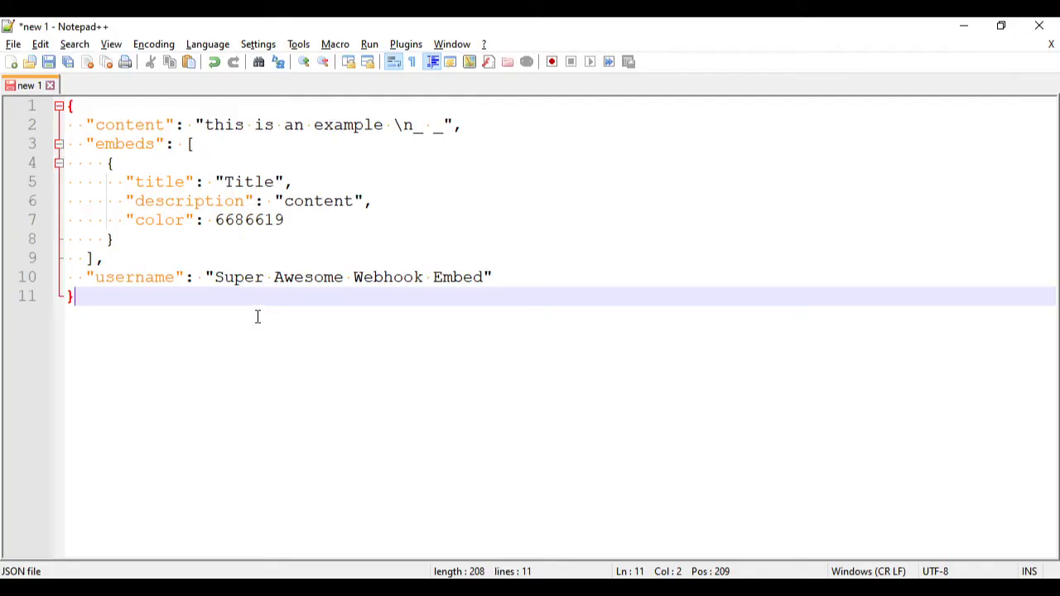
key(alt+Tab)
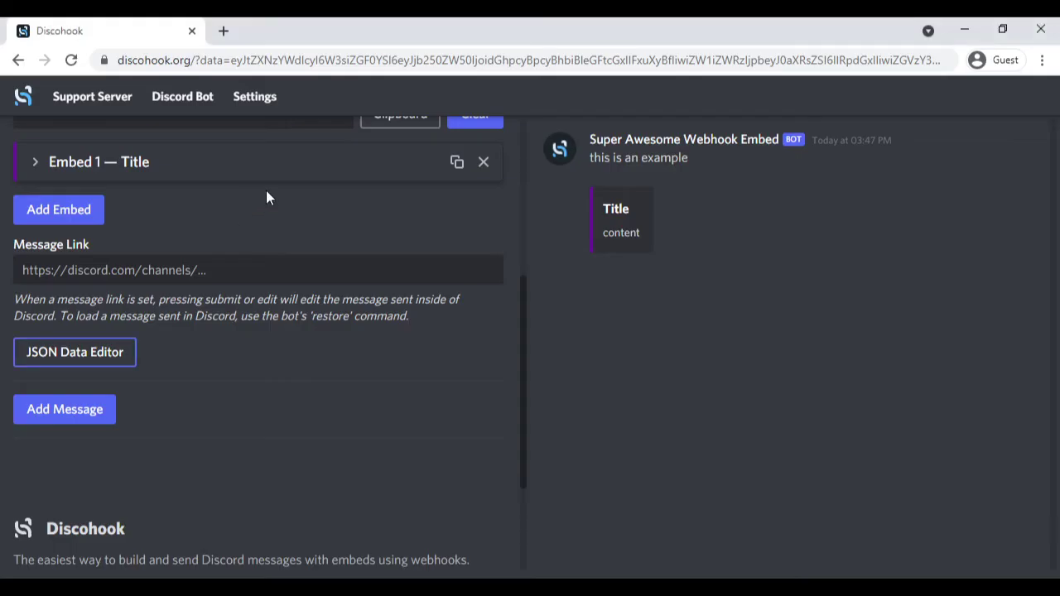
scroll(266, 190, up, 4)
Copy the message link of the "Super Awesome Webhook Embed" message in Discord and paste it as the message link in Discohook
key(alt+Tab)
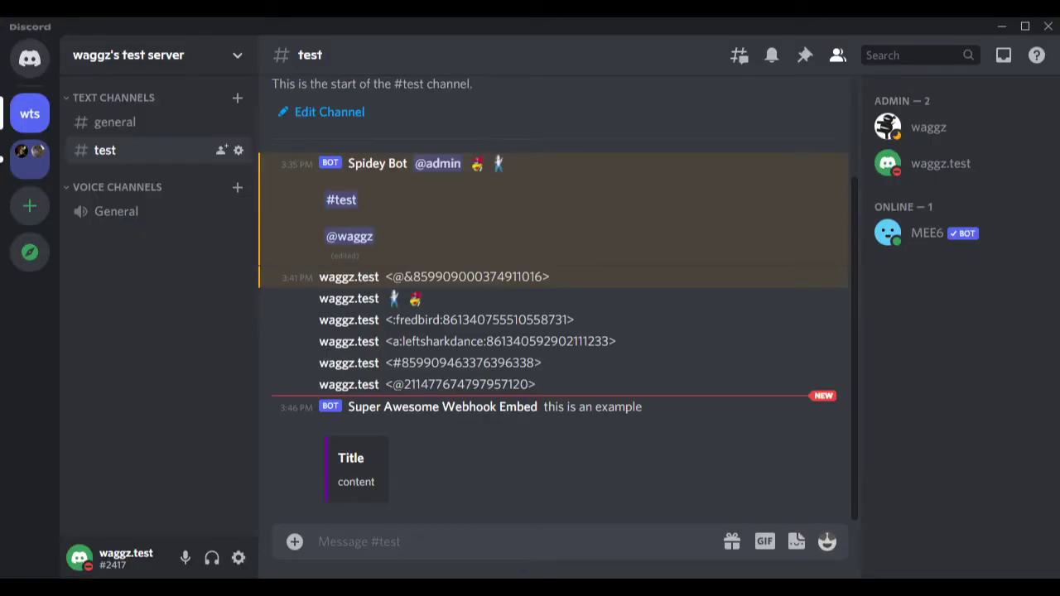
click(831, 390)
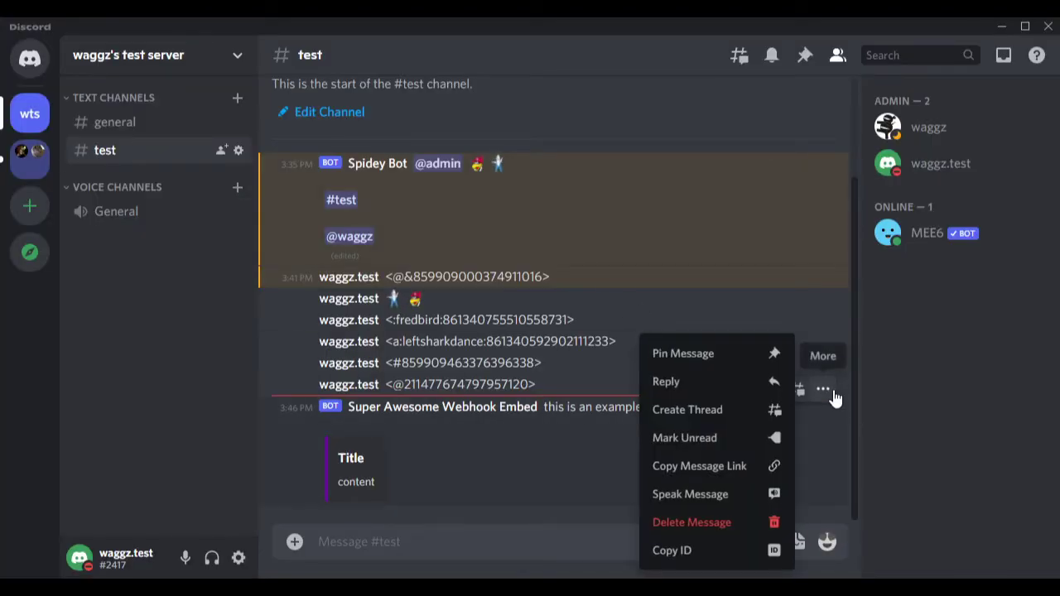
click(724, 464)
key(alt+Tab)
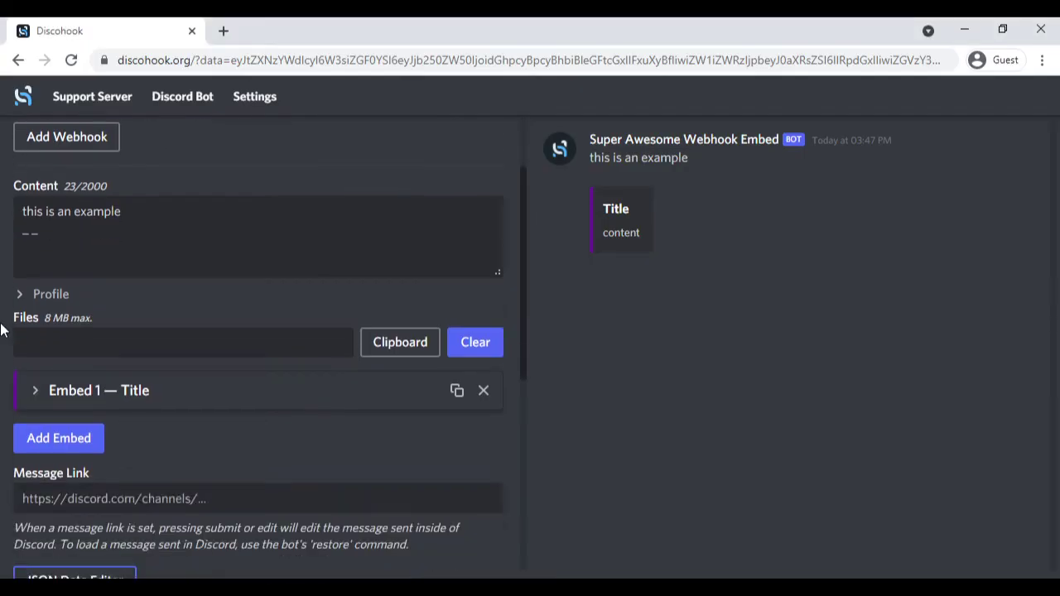
scroll(41, 381, down, 3)
click(83, 269)
key(ctrl+v)
Switch to Discord, open the test channel's webhook integrations and copy the Spidey Bot webhook URL
scroll(120, 288, up, 4)
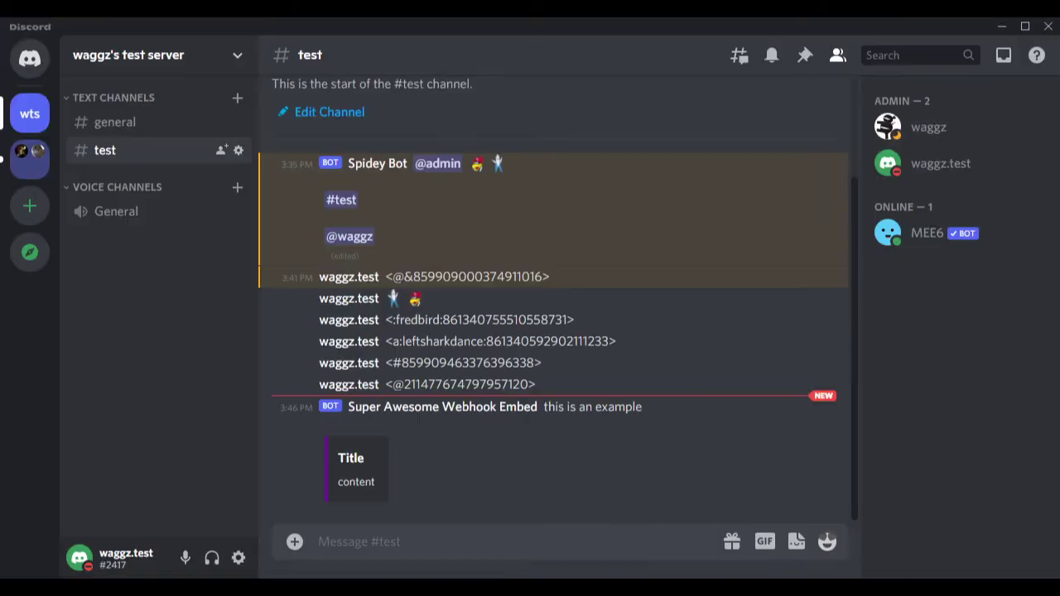
click(238, 155)
click(199, 205)
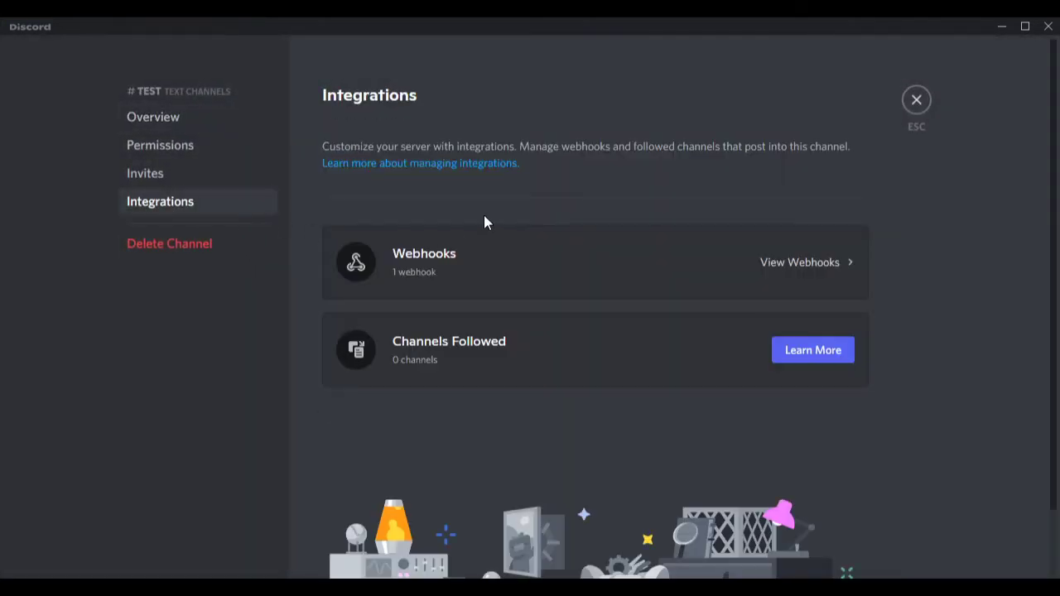
click(513, 257)
click(475, 307)
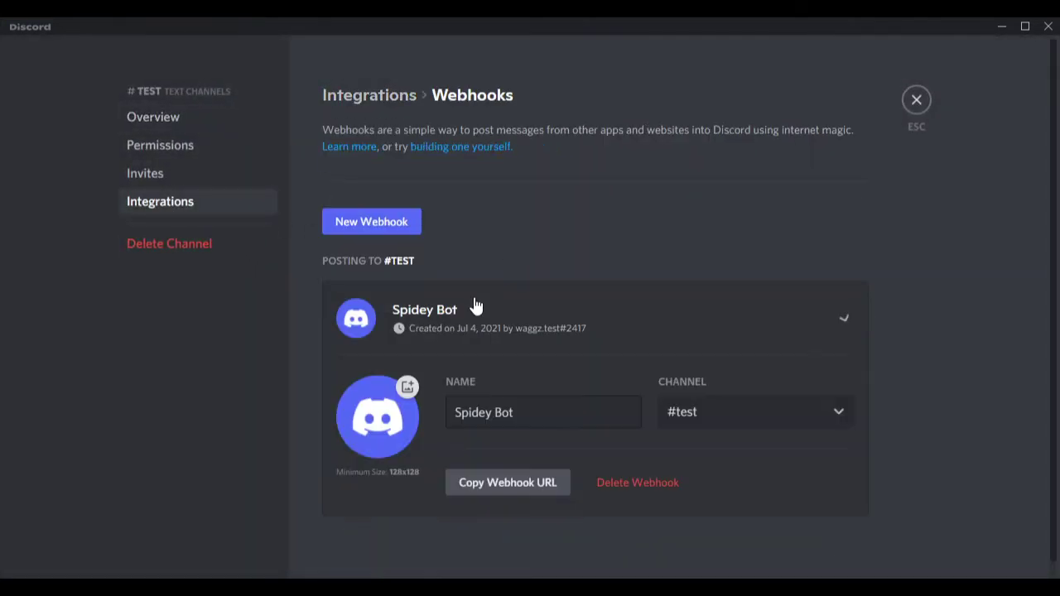
click(507, 483)
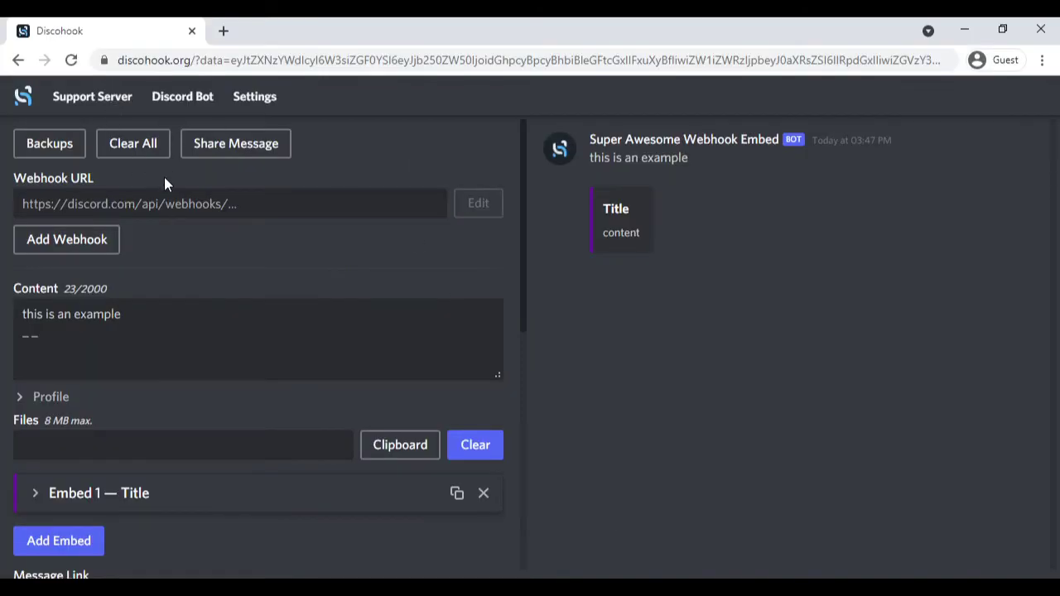
Return to Discohook, paste the copied address into the Webhook URL field and submit the message edit
click(186, 199)
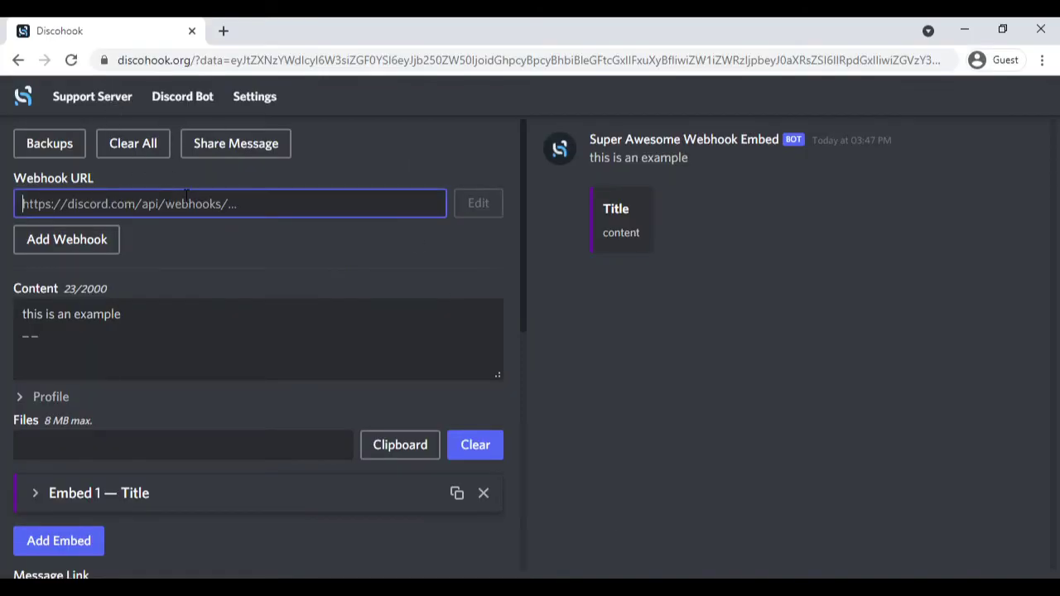
key(ctrl+v)
scroll(219, 380, down, 5)
scroll(331, 298, up, 5)
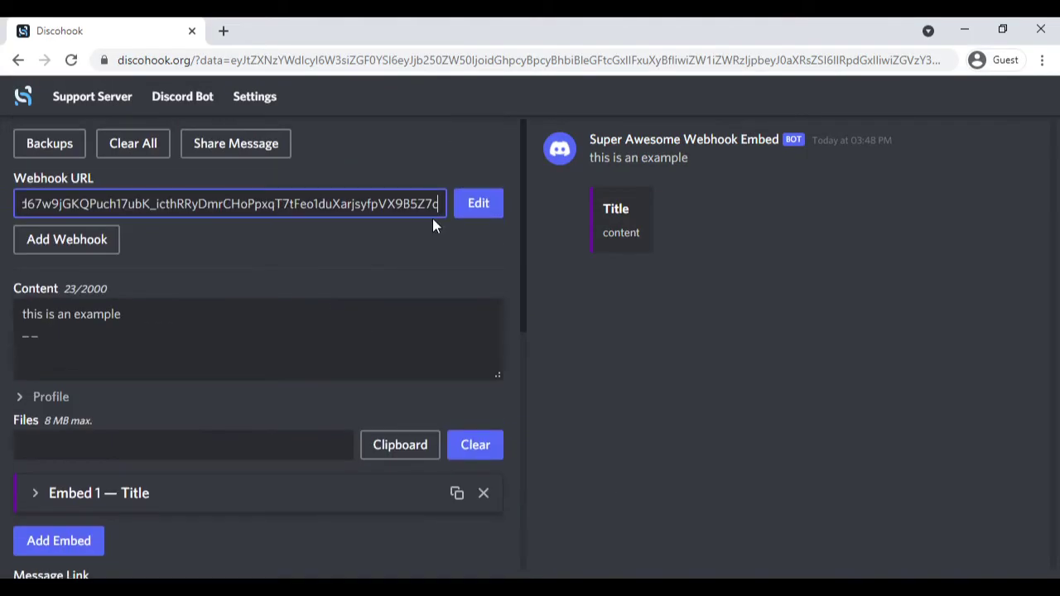
click(477, 212)
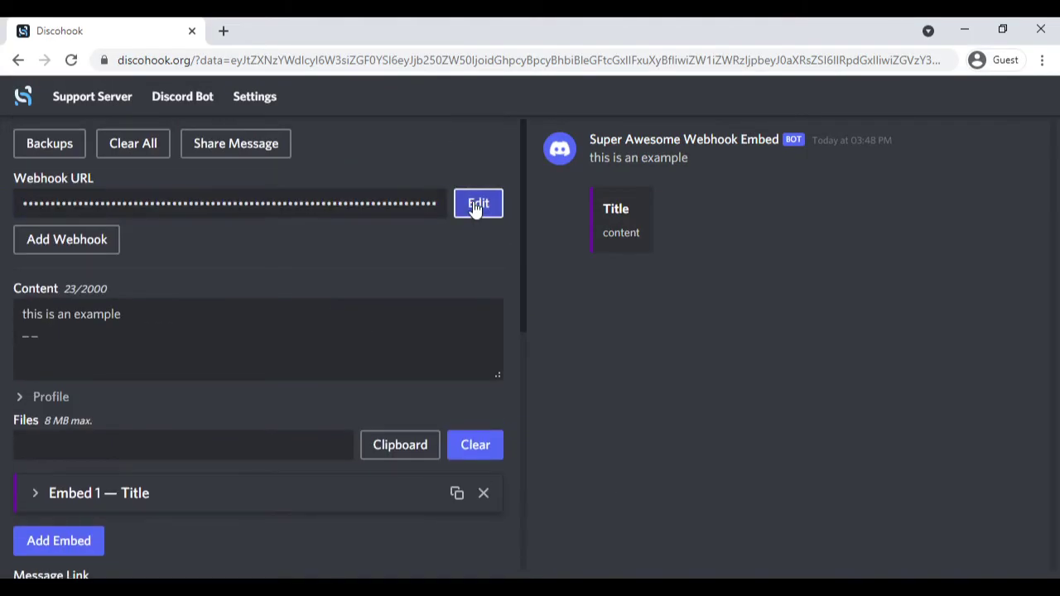
Change the message content to "this is an example too", removing the spacer line below it, and submit the edit
double_click(154, 344)
key(BackSpace)
key(BackSpace)
text(top)
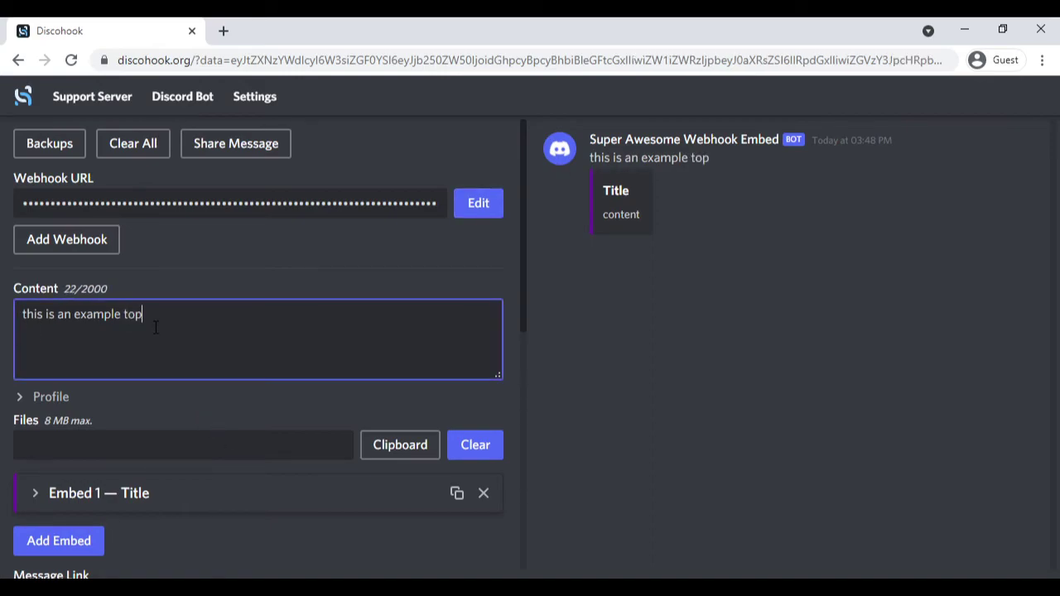
text(s)
key(BackSpace)
key(BackSpace)
text(o)
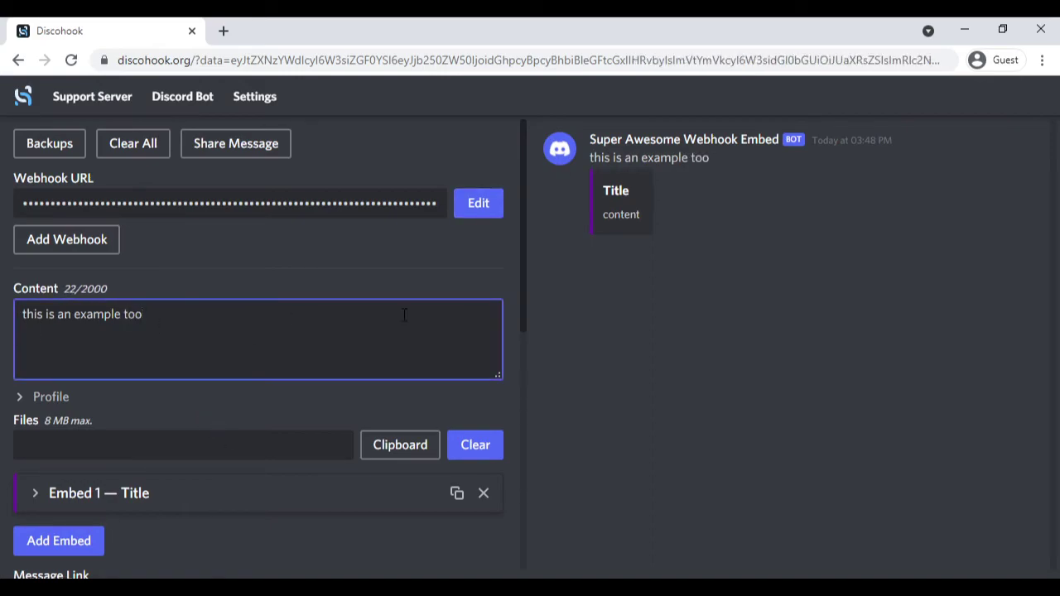
click(475, 207)
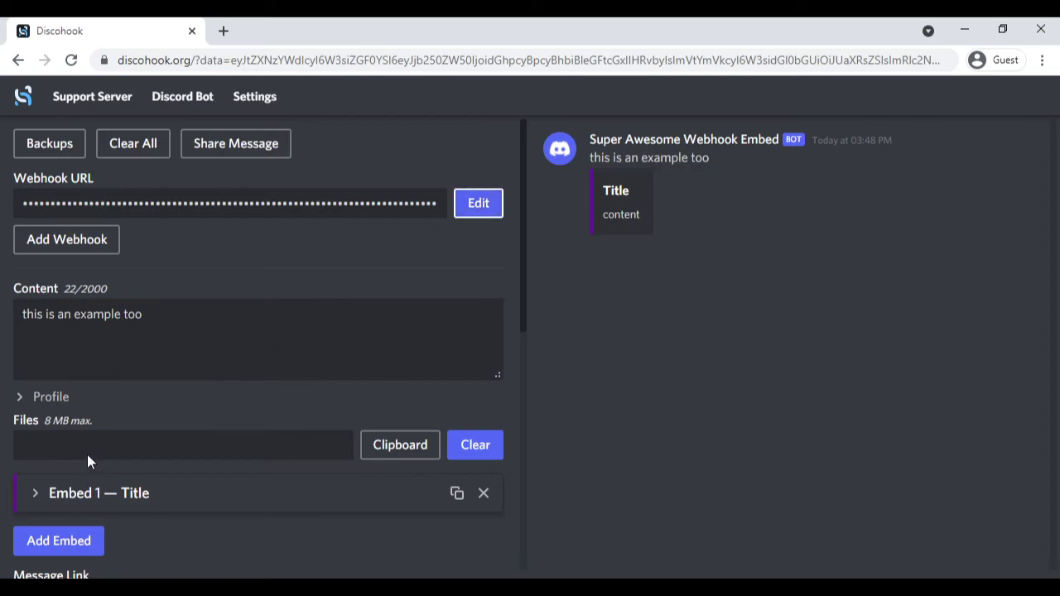
Expand the message's profile settings, switch to Discord and close the channel settings to check the edited message
scroll(78, 430, down, 1)
click(52, 314)
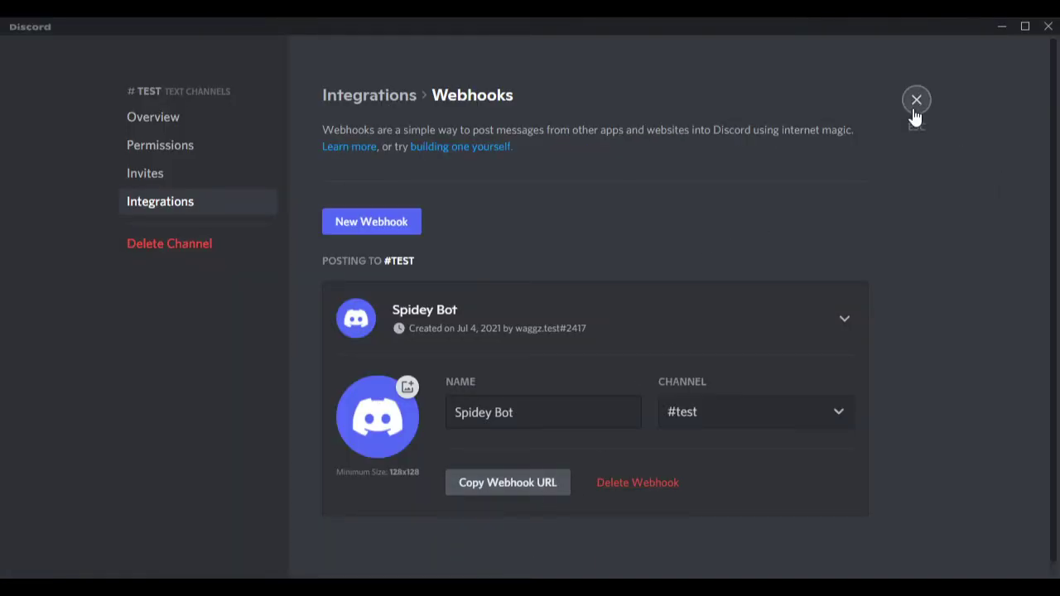
click(916, 100)
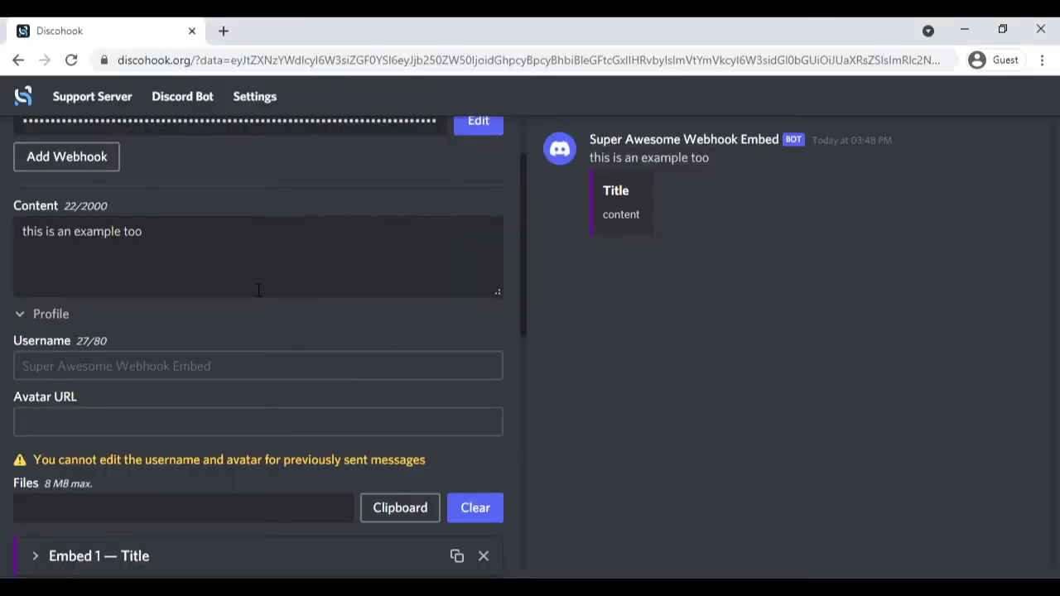
Return to Discohook, review the message form, generate a share link for the message and close the share dialog
scroll(201, 190, up, 1)
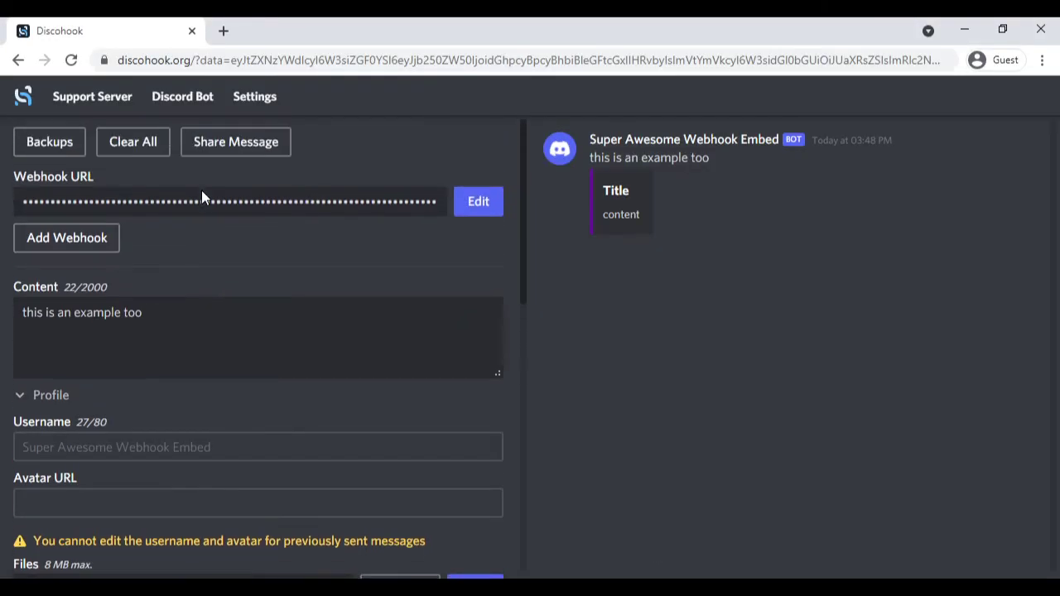
scroll(202, 198, down, 10)
scroll(204, 253, up, 1)
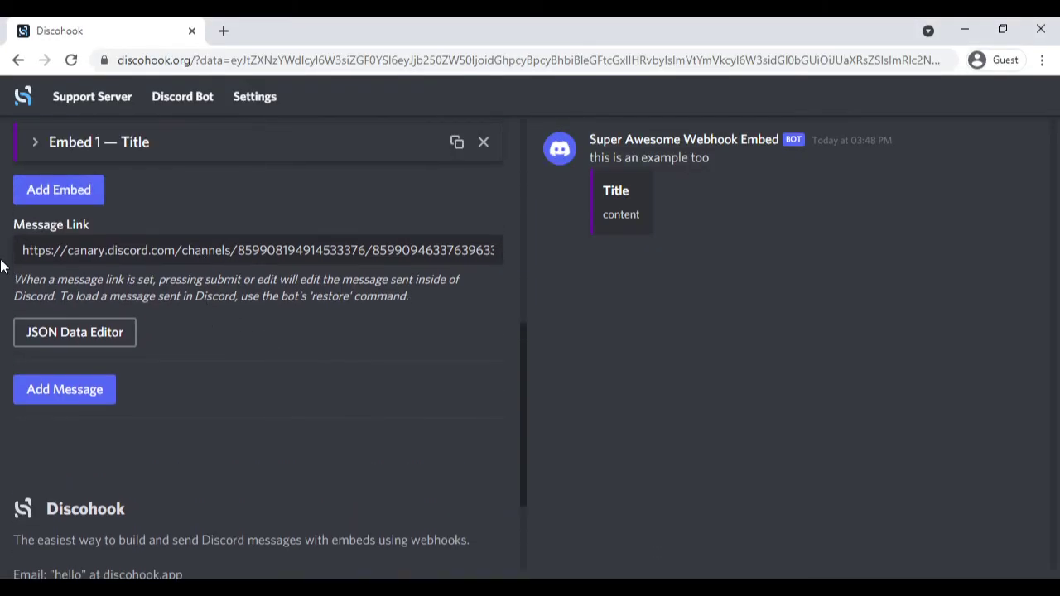
scroll(129, 281, up, 3)
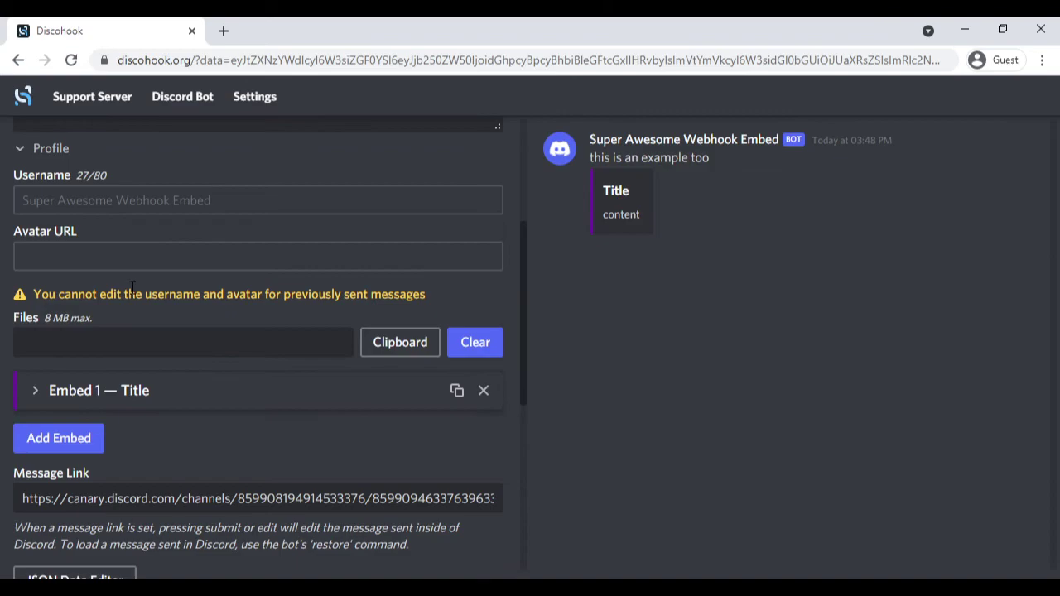
scroll(137, 281, up, 3)
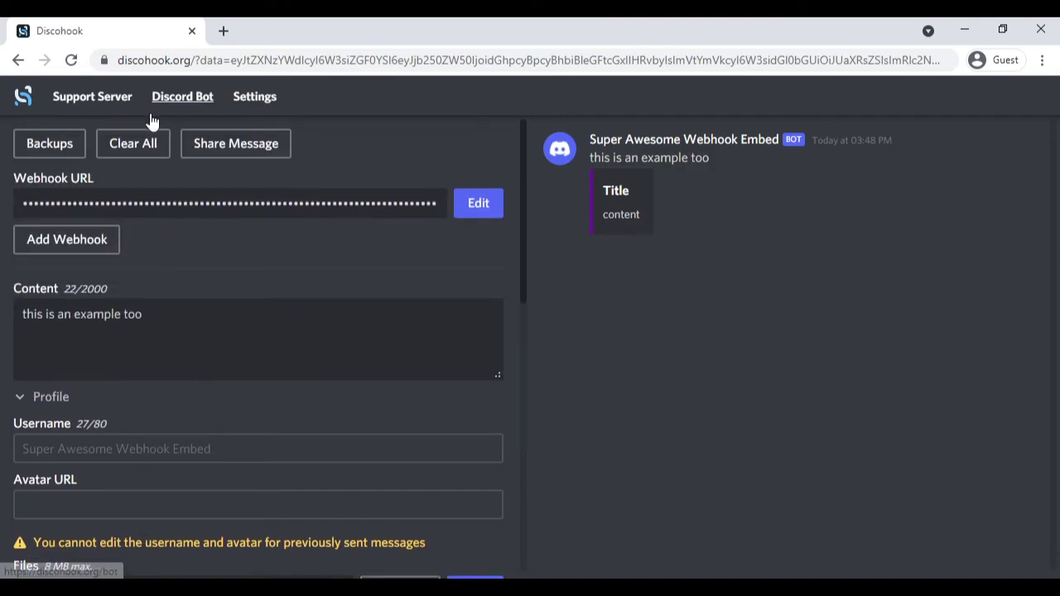
click(247, 150)
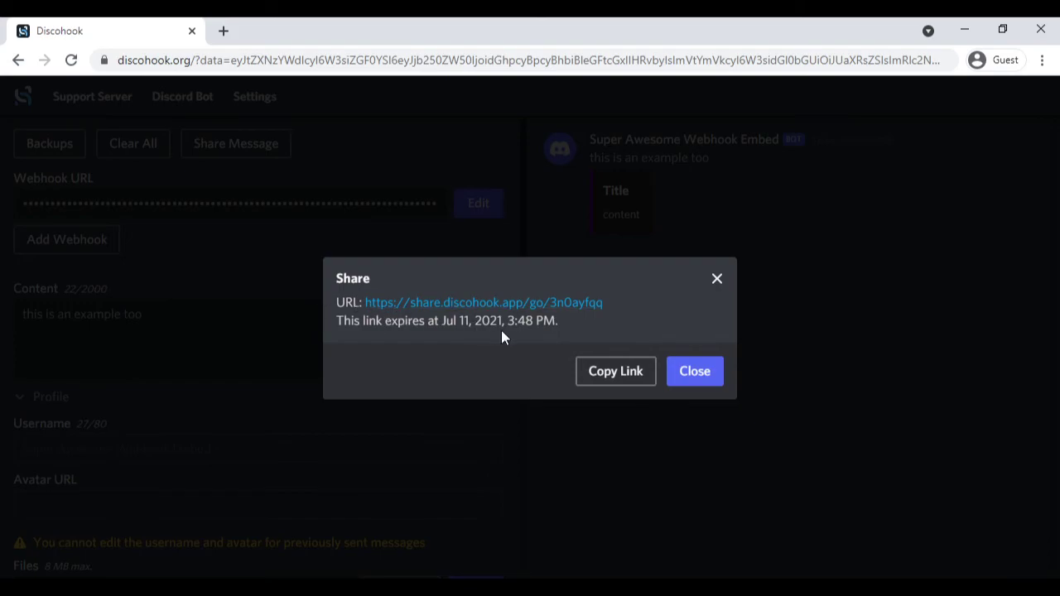
click(695, 388)
View the edited message's JSON data and close the JSON editor without applying changes
scroll(329, 424, down, 5)
scroll(329, 423, down, 1)
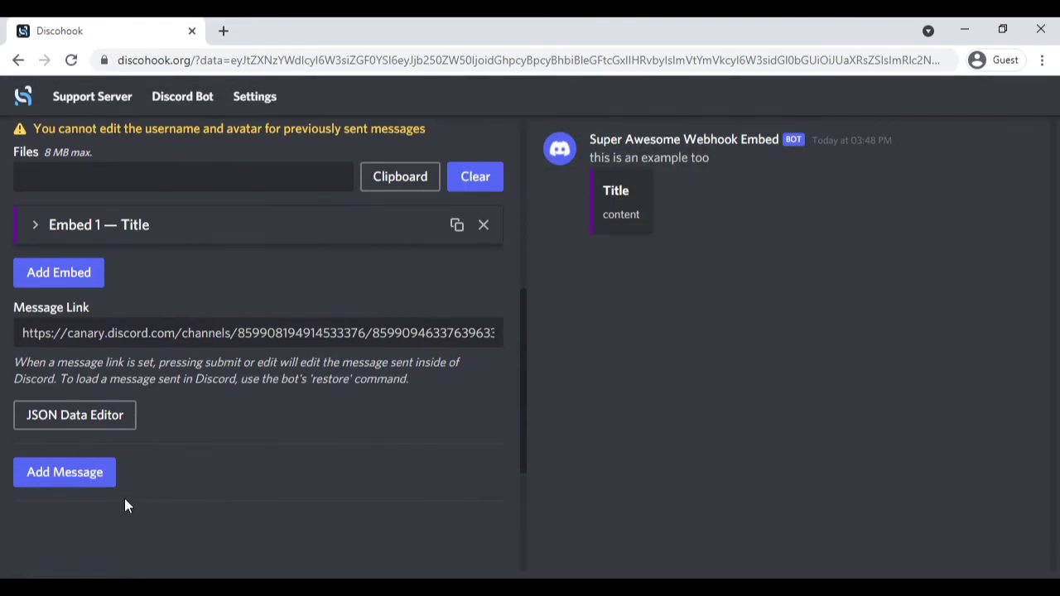
scroll(206, 377, up, 5)
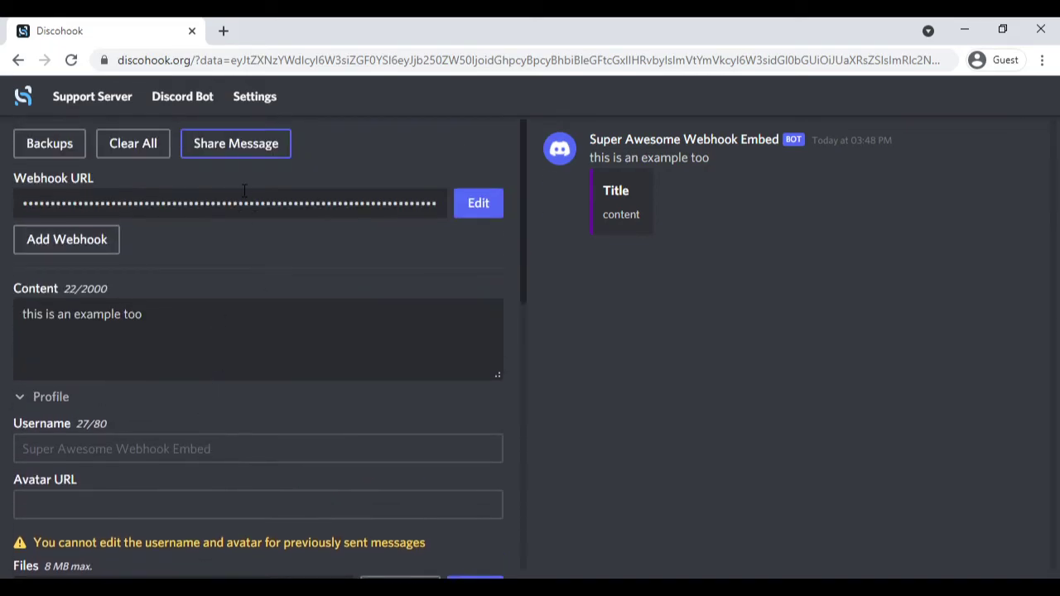
scroll(309, 292, down, 6)
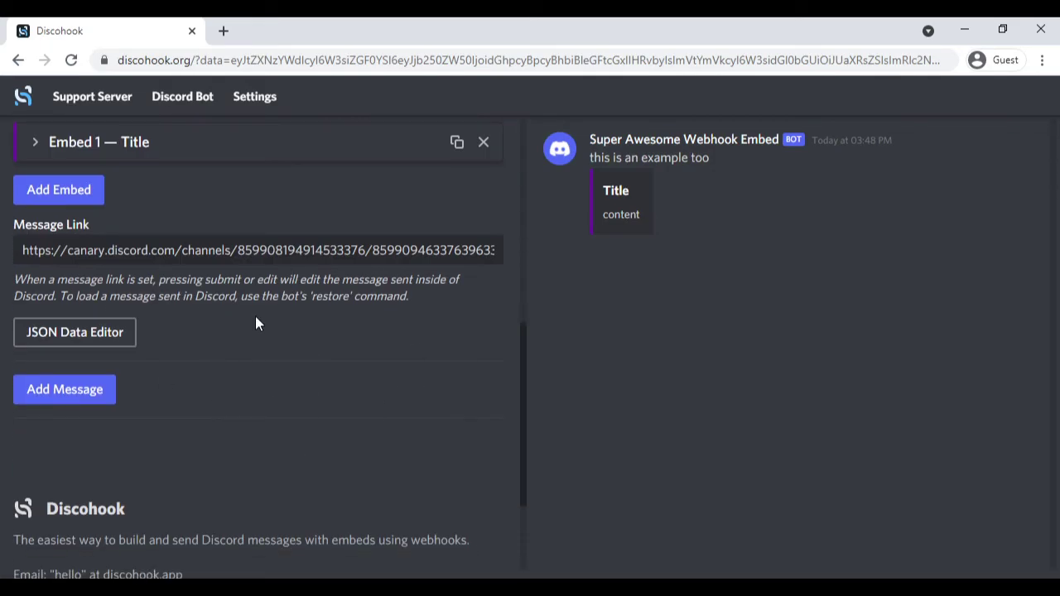
click(95, 329)
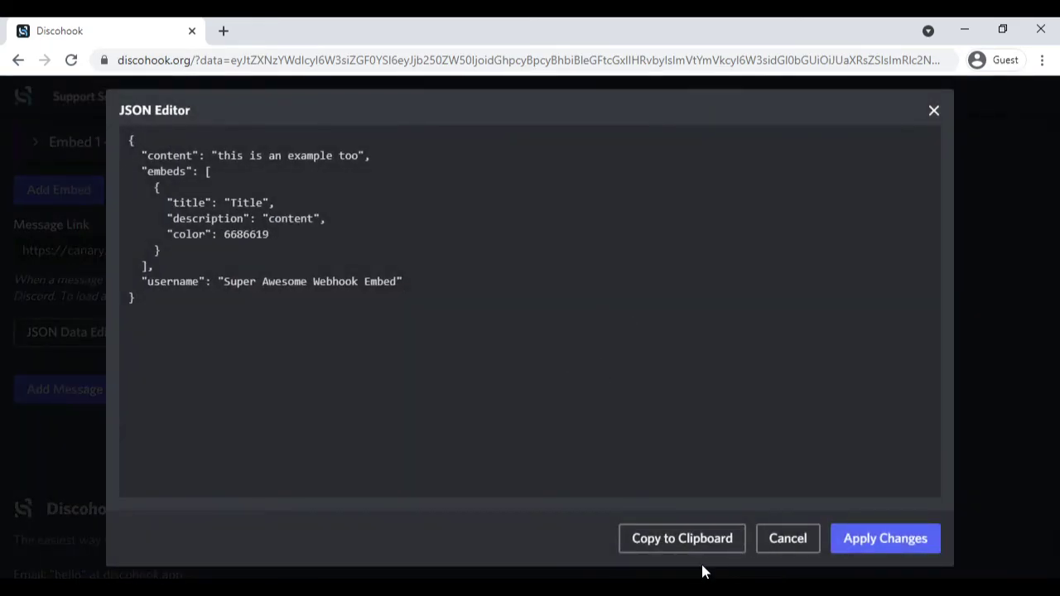
click(934, 112)
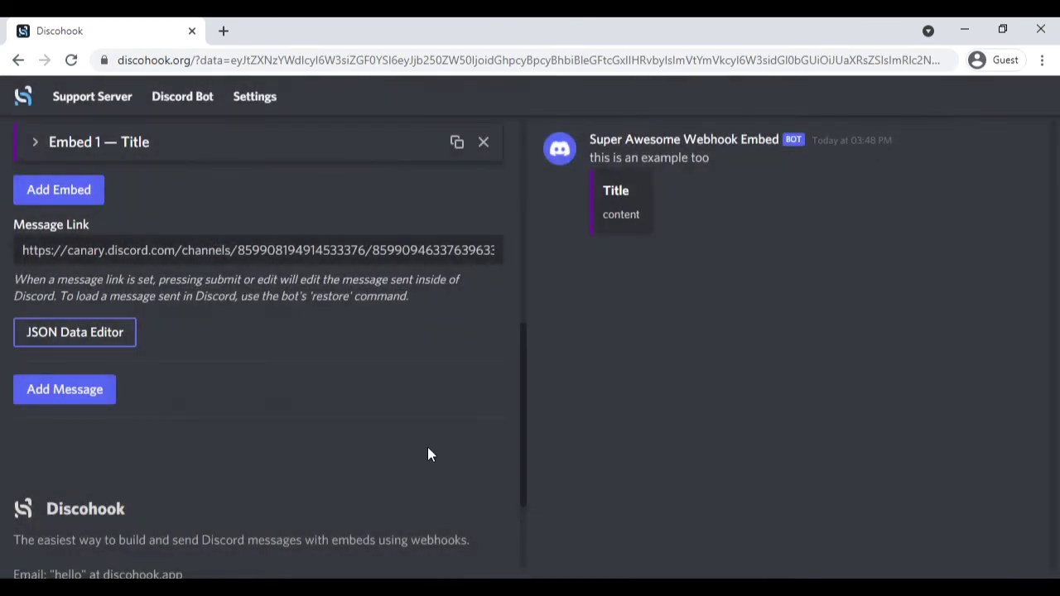
Add a second message below the existing one and place the cursor in its empty content field
scroll(353, 397, up, 6)
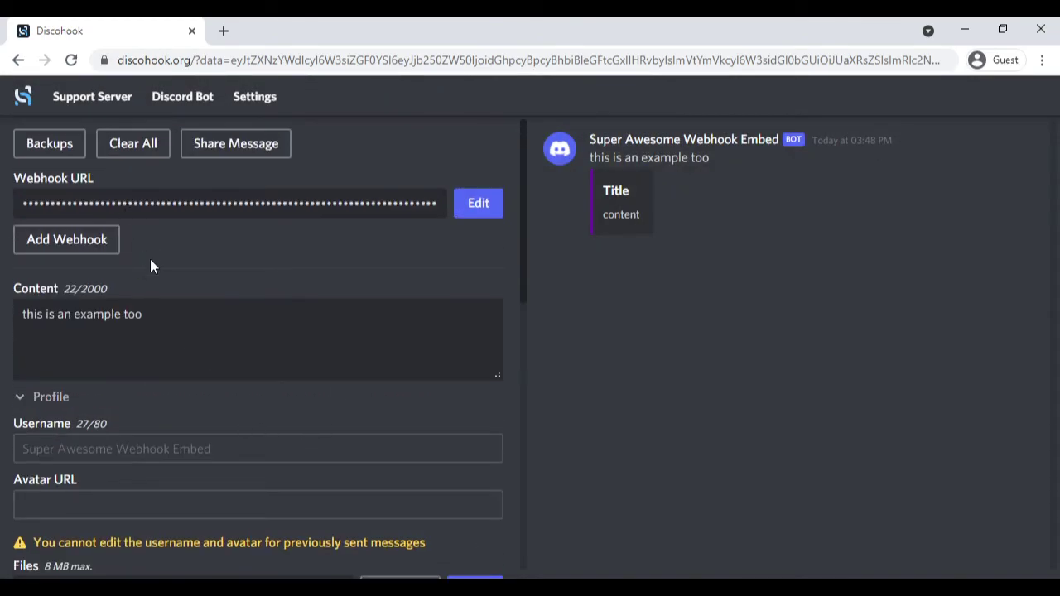
scroll(178, 258, down, 5)
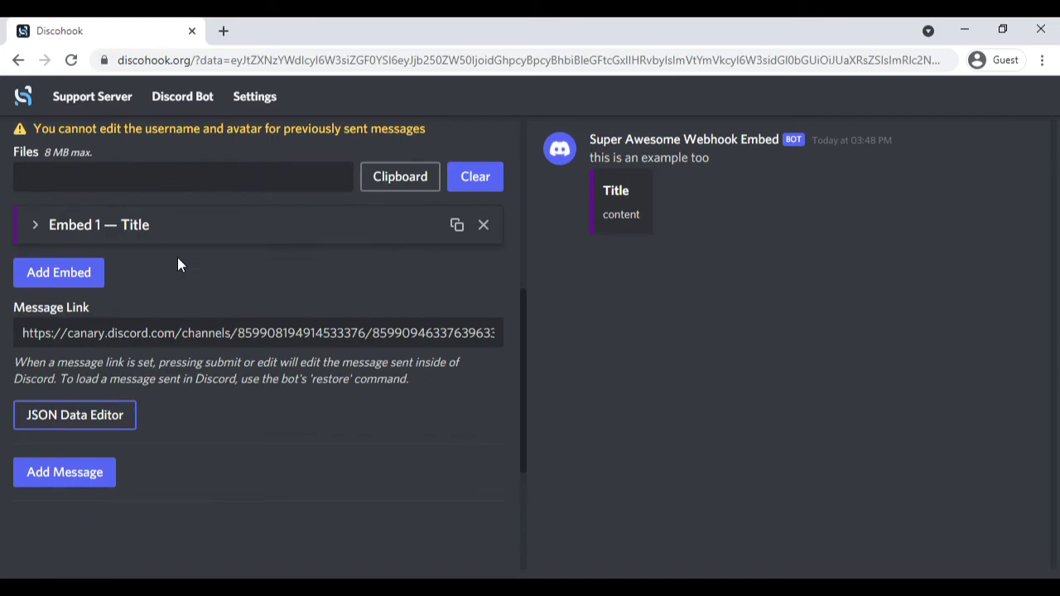
scroll(77, 456, down, 3)
click(73, 237)
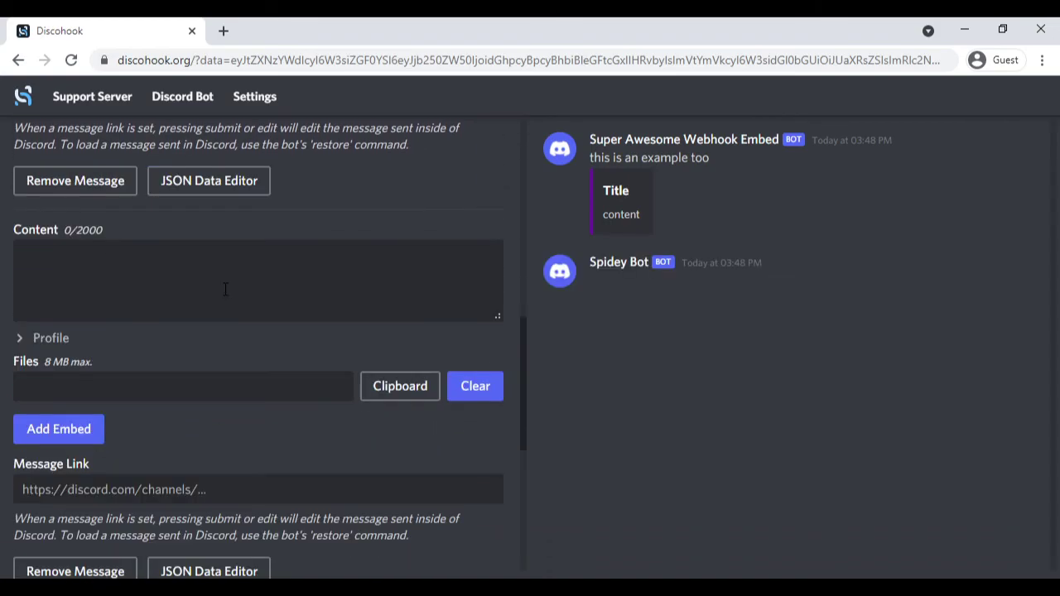
scroll(210, 289, down, 3)
scroll(142, 280, up, 2)
click(134, 199)
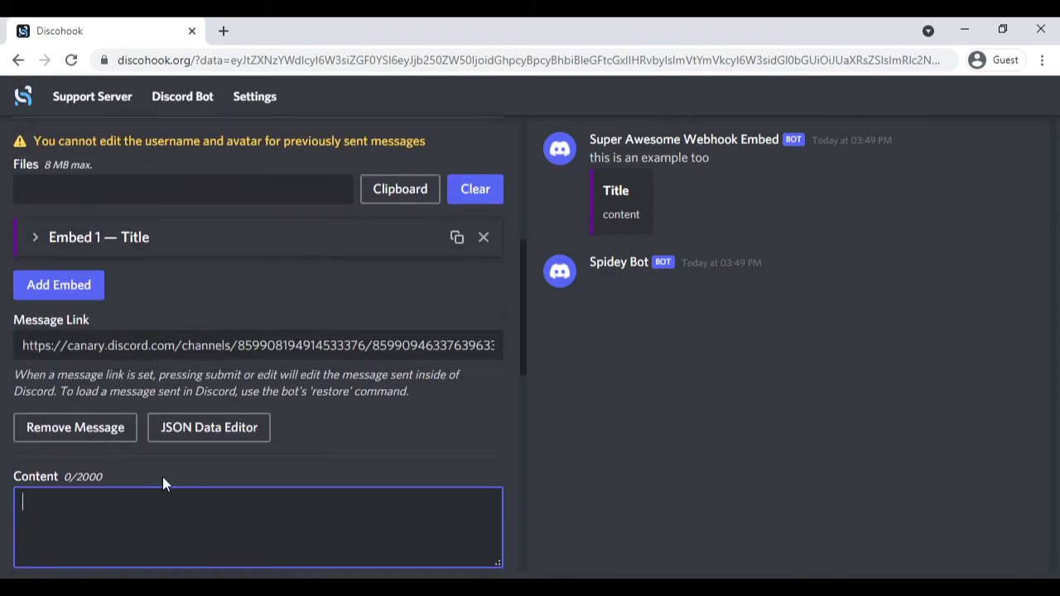
Examine both message forms, from the webhook URL down to the second message's link field
scroll(162, 477, down, 5)
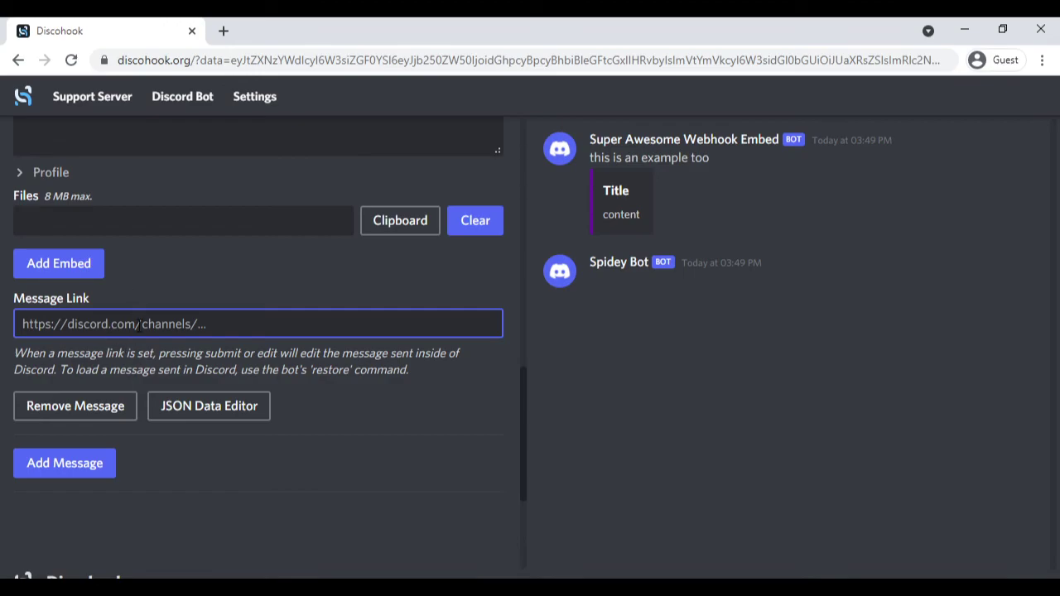
scroll(169, 240, up, 4)
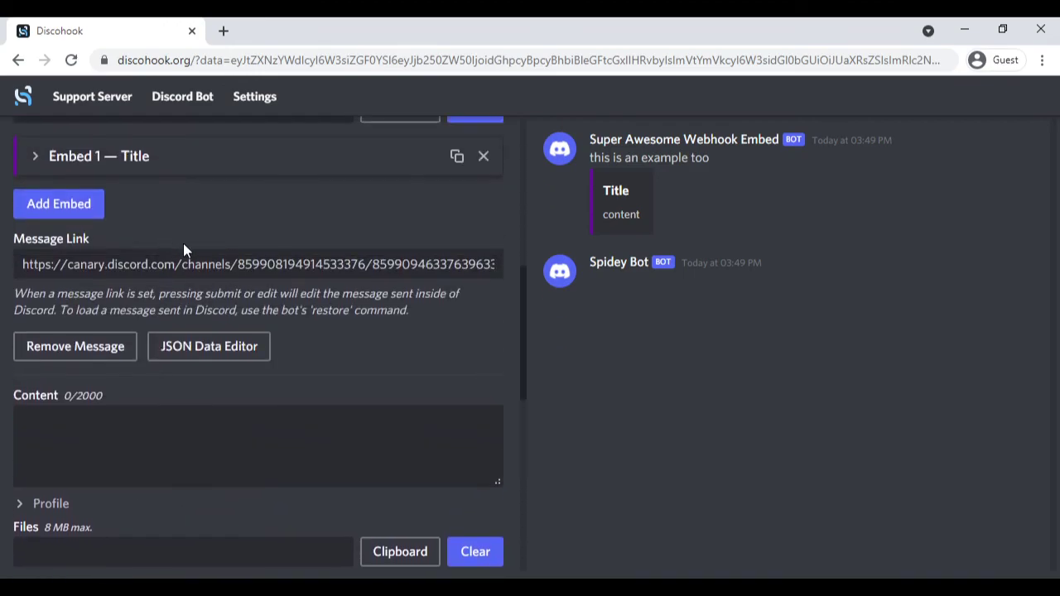
scroll(253, 240, up, 4)
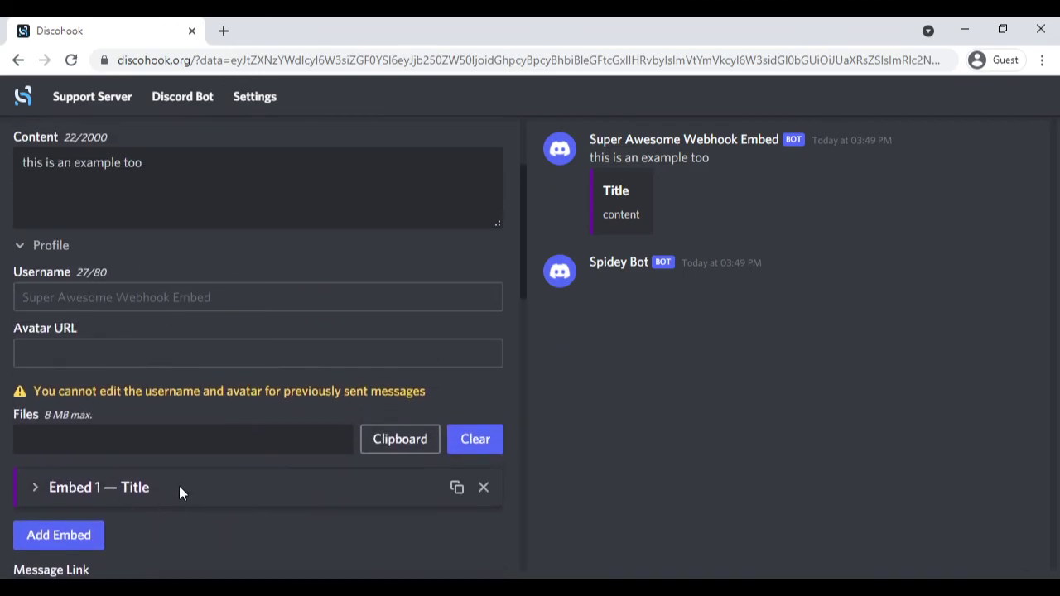
scroll(254, 223, down, 4)
scroll(378, 279, down, 2)
scroll(158, 198, up, 7)
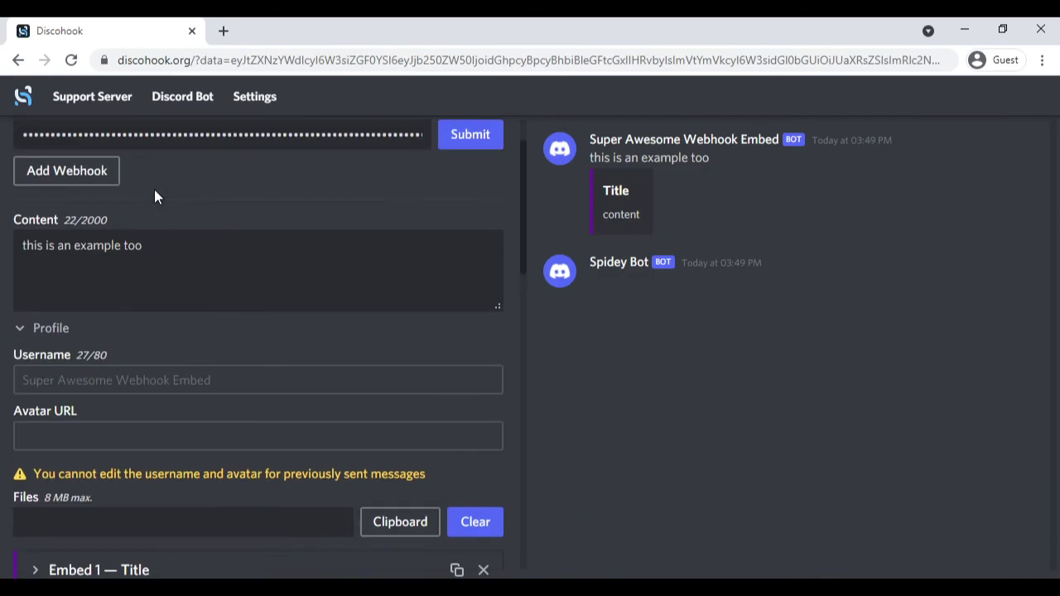
scroll(31, 208, up, 1)
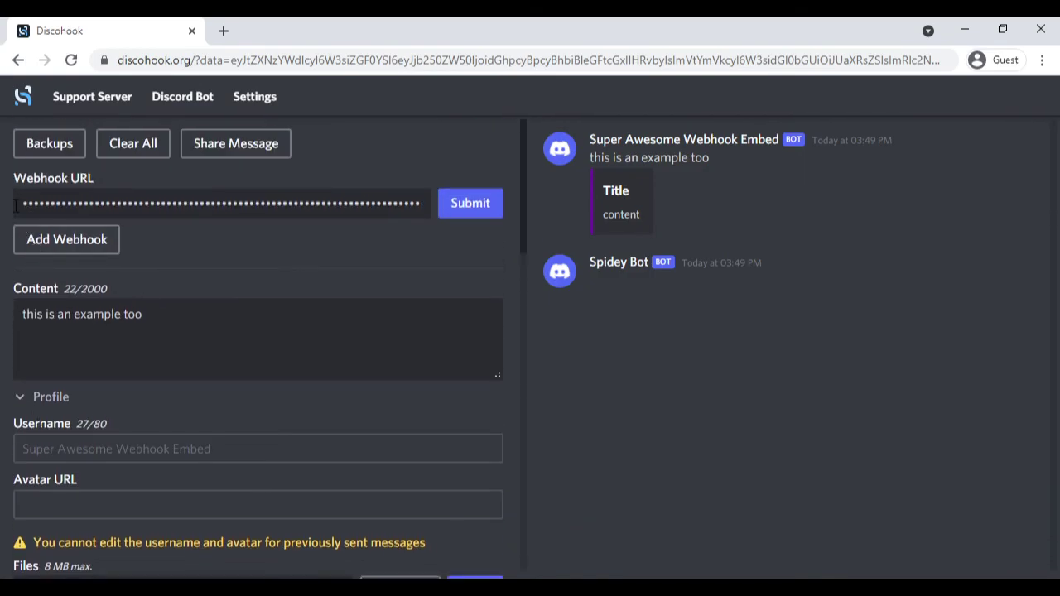
Add a second embed to the first message with the title "title" and the description "content"
scroll(52, 325, down, 3)
scroll(53, 323, down, 2)
click(64, 272)
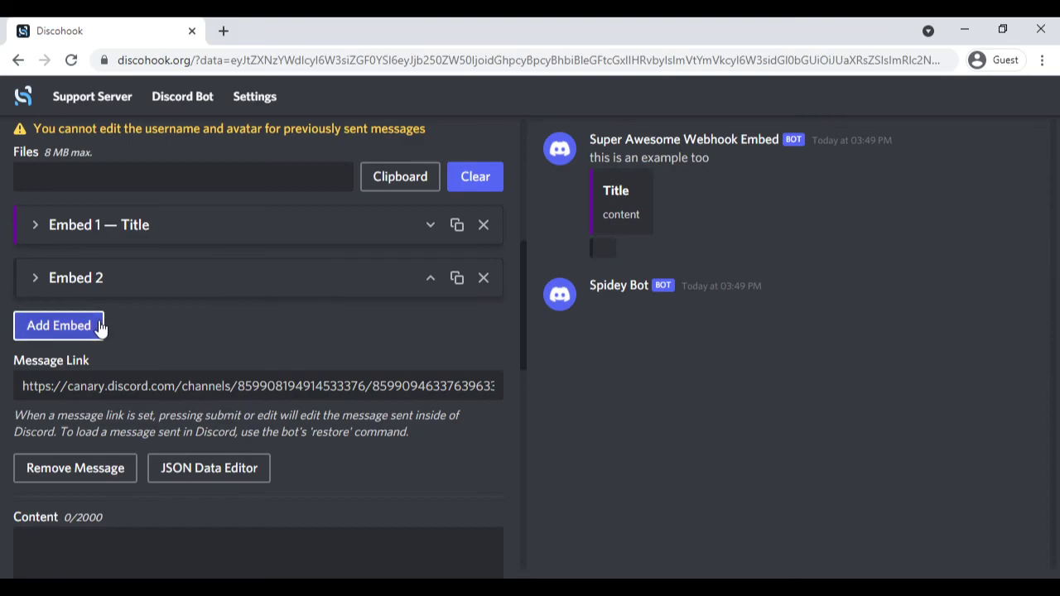
click(73, 343)
click(100, 373)
text(title)
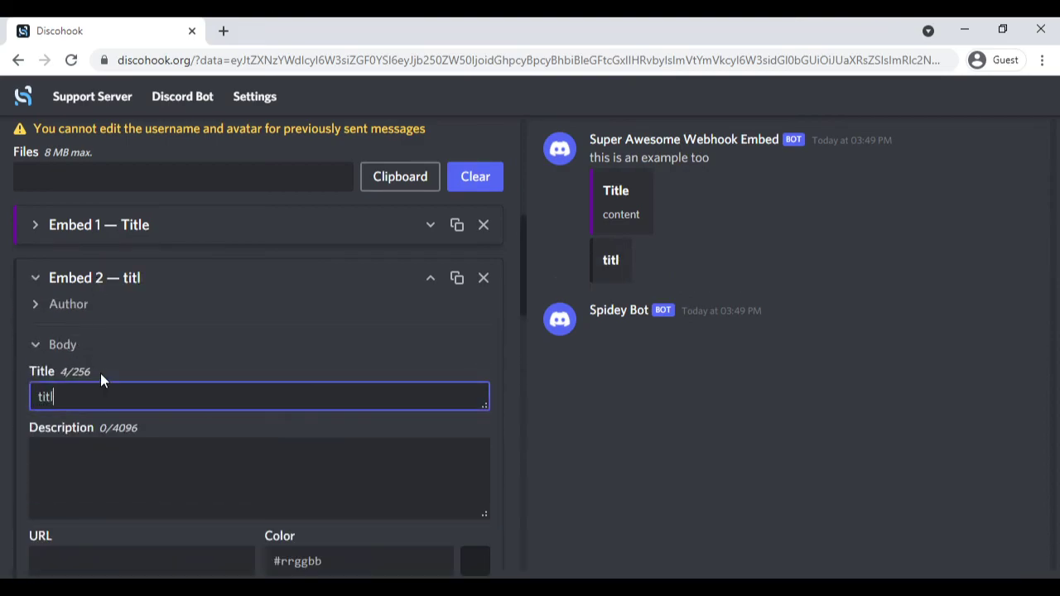
key(Tab)
text(content)
scroll(101, 374, down, 2)
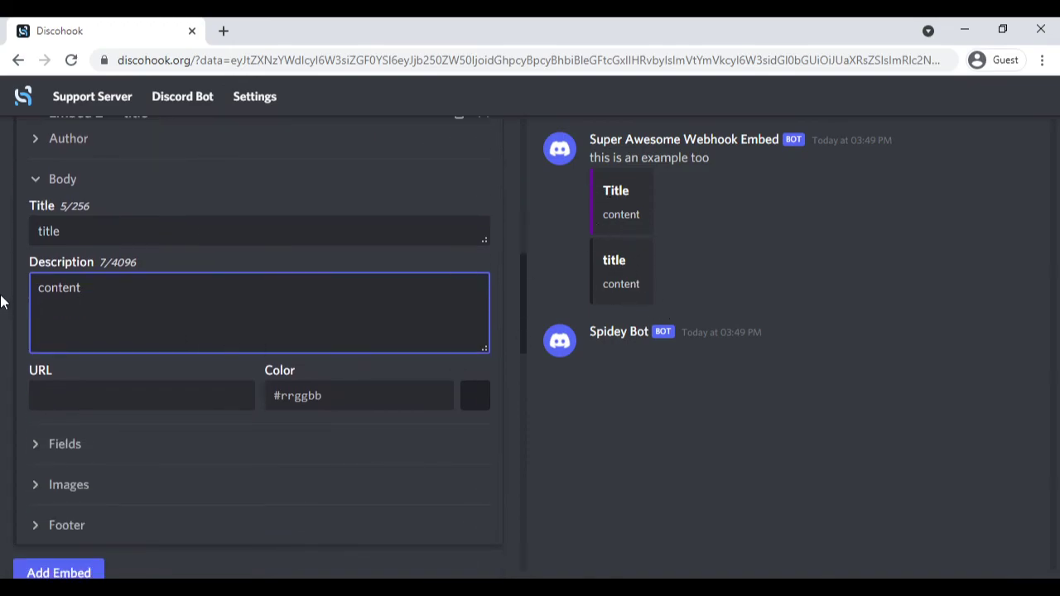
scroll(72, 299, down, 3)
scroll(95, 262, up, 10)
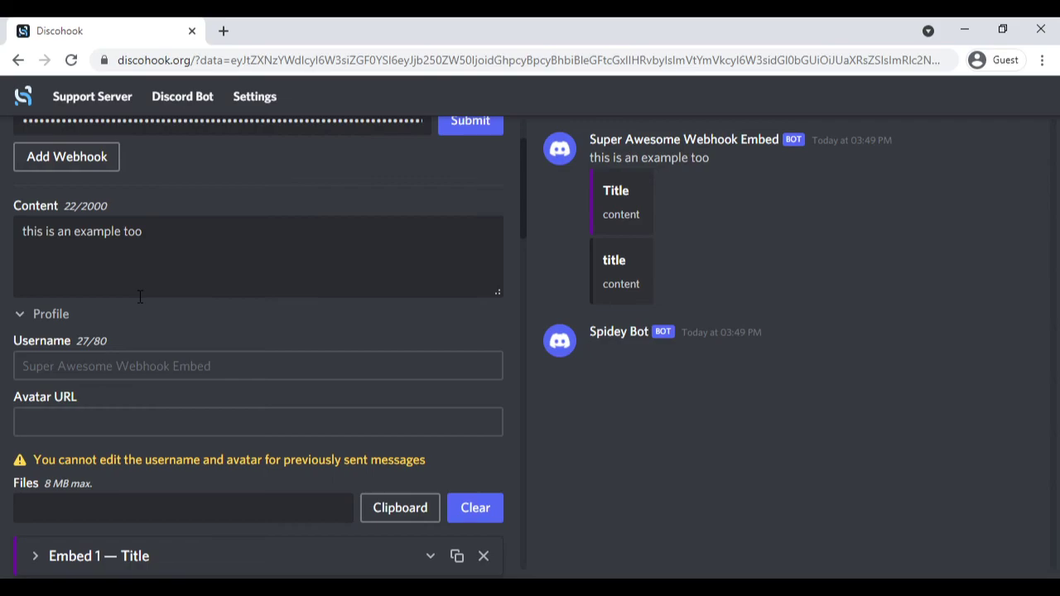
scroll(10, 267, down, 20)
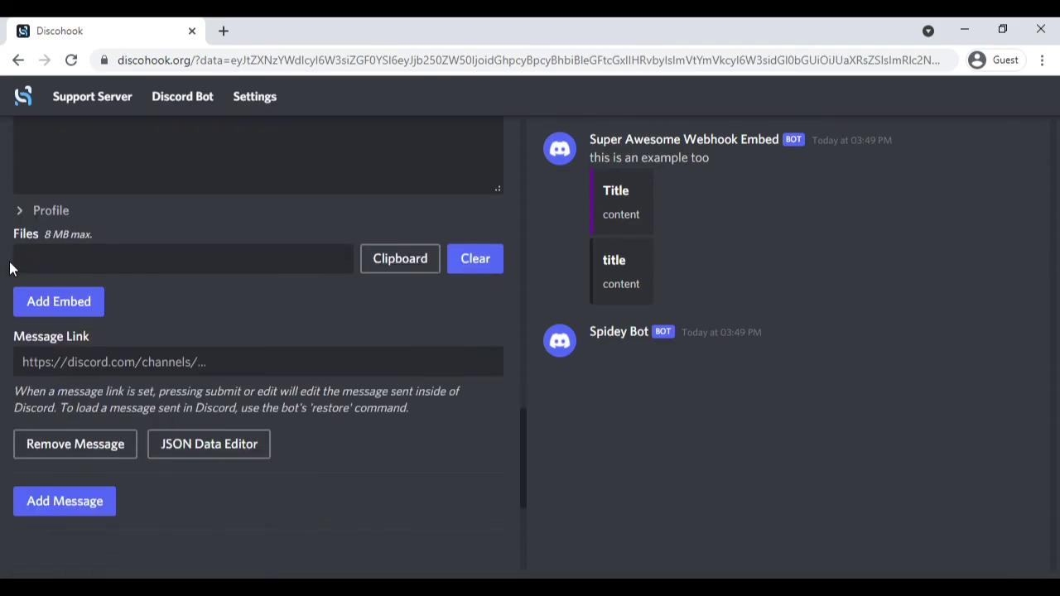
scroll(10, 268, up, 15)
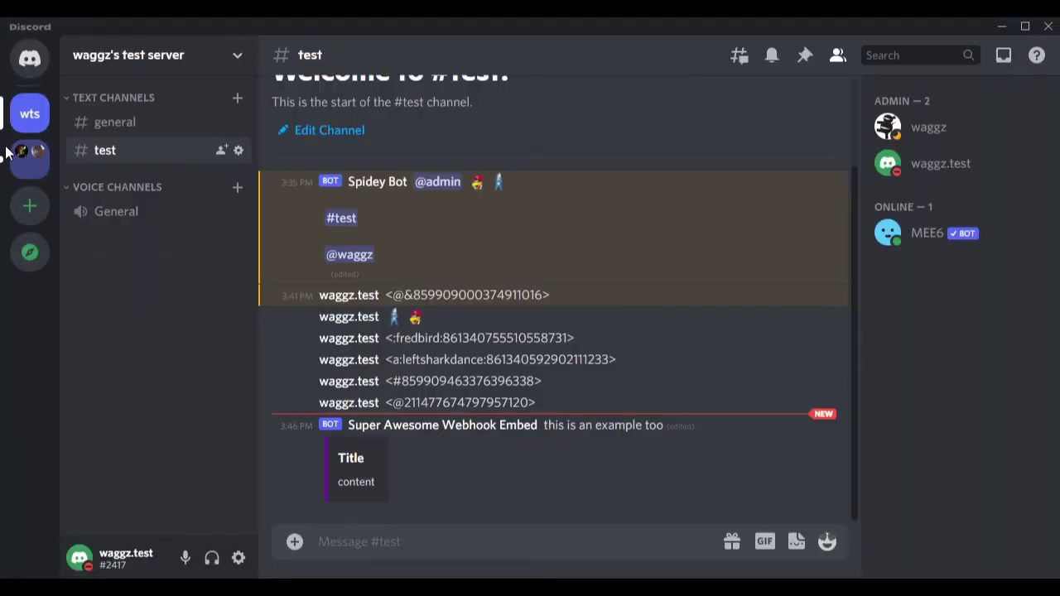
Switch to Discord, rename the #test channel's Spidey Bot webhook to "super cool awesome embed", save the change and close the channel settings
click(238, 151)
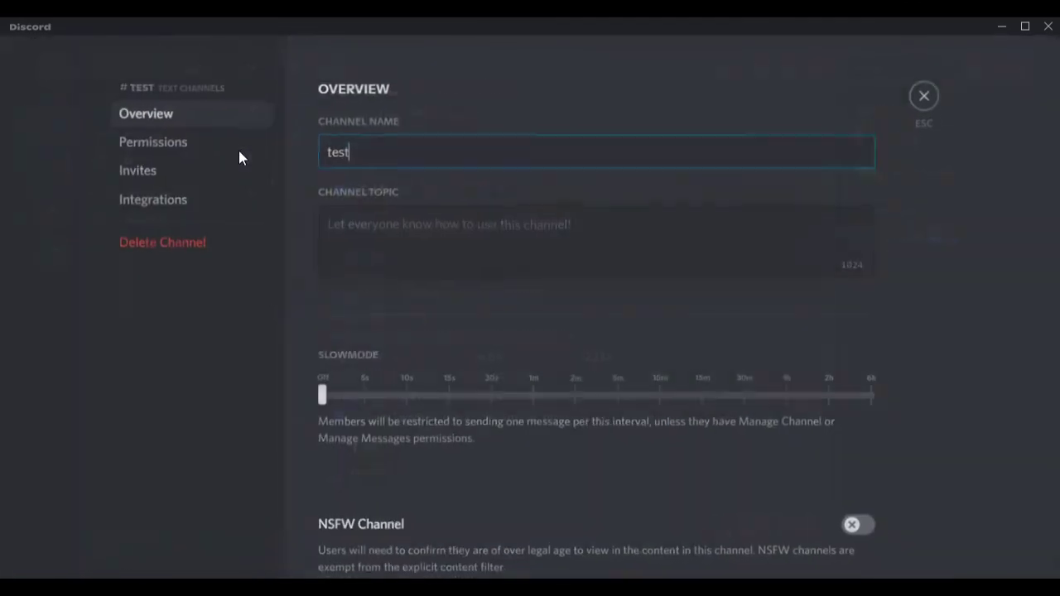
click(209, 199)
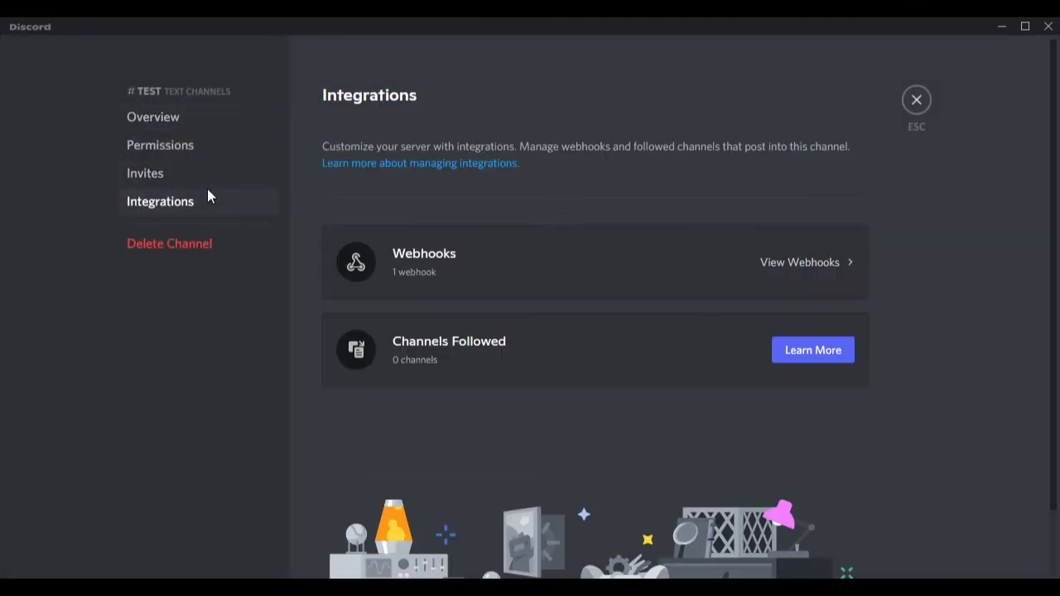
click(787, 266)
click(428, 319)
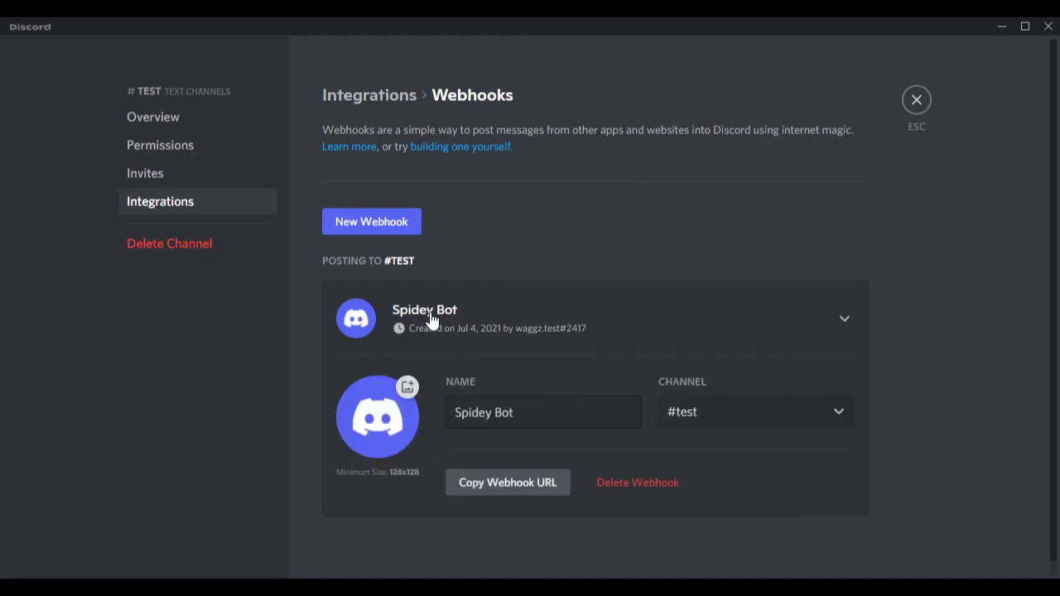
drag(538, 412, 443, 418)
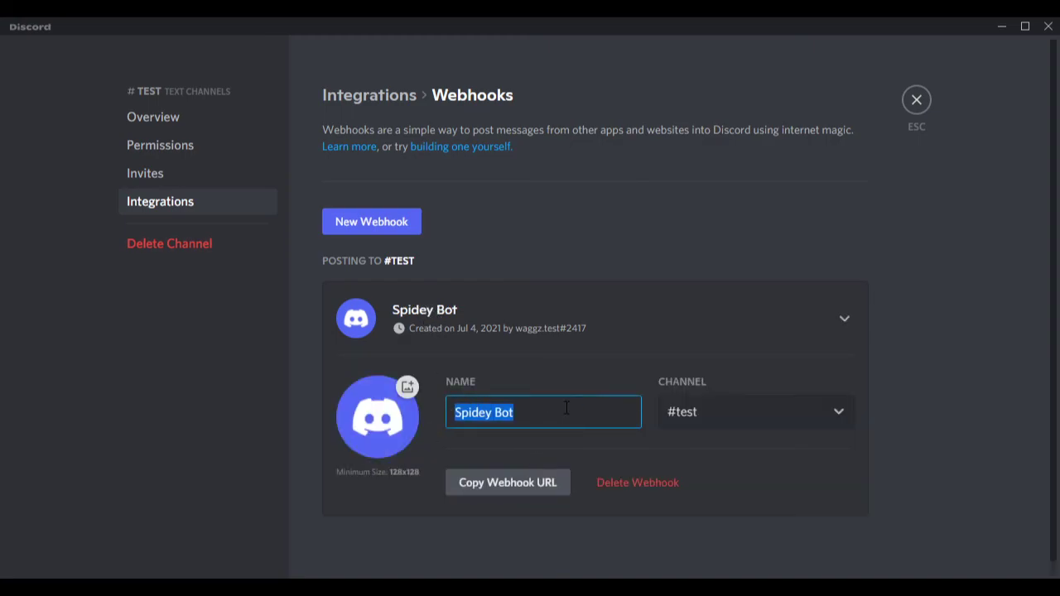
text(supe)
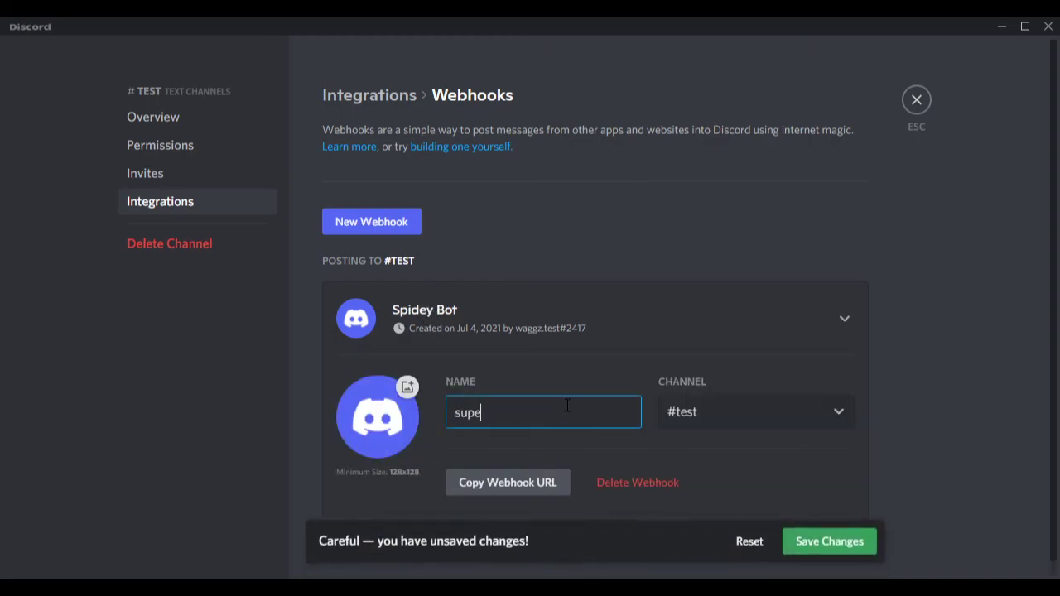
text(r cool awesome embed)
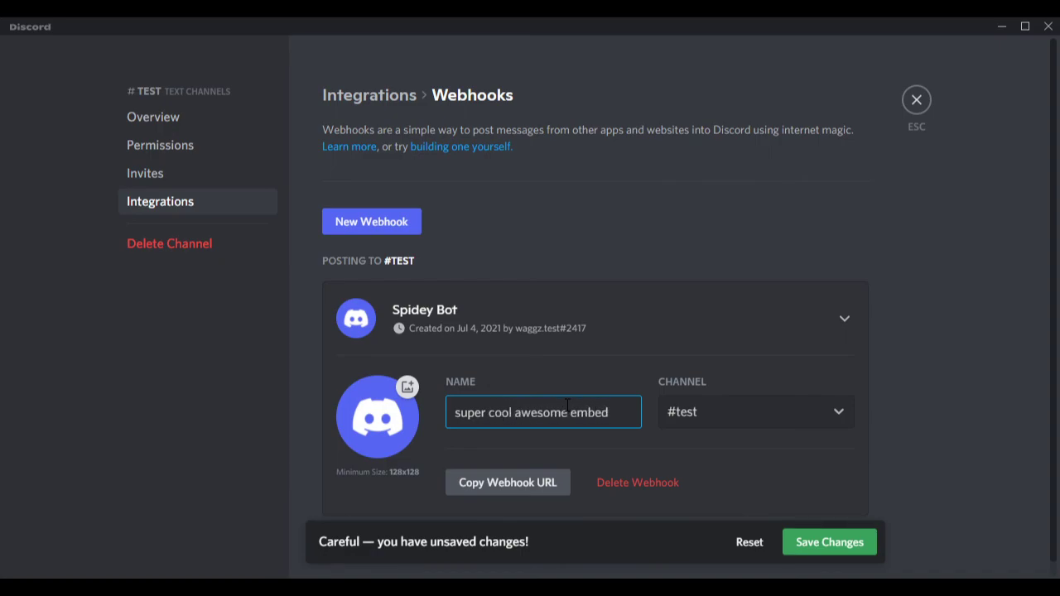
click(823, 550)
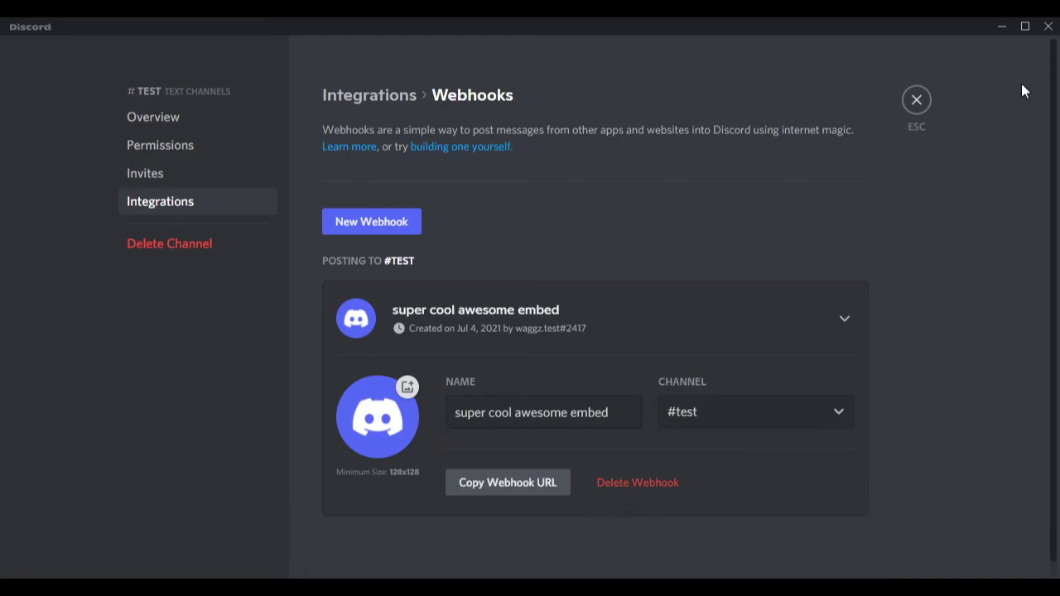
click(917, 105)
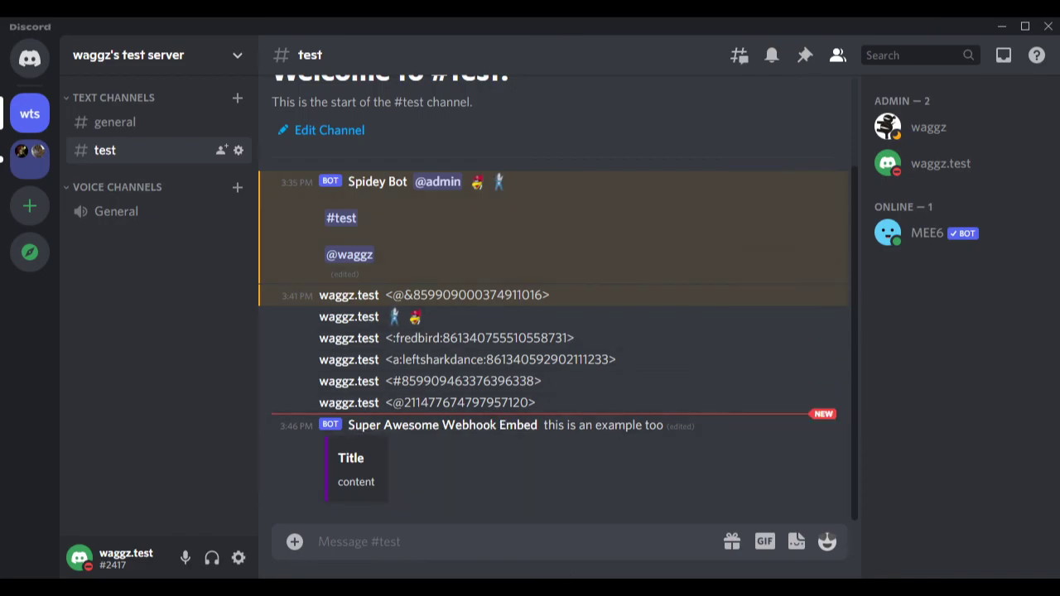
Compare the sent message in Discord with its profile in Discohook and highlight the first message's username
key(alt+Tab)
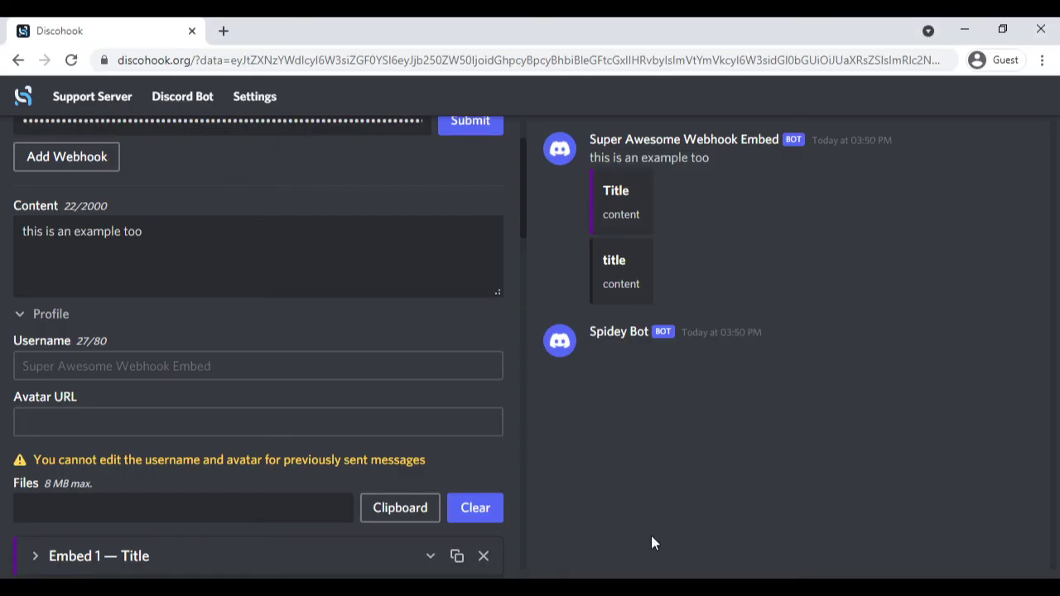
key(alt+Tab)
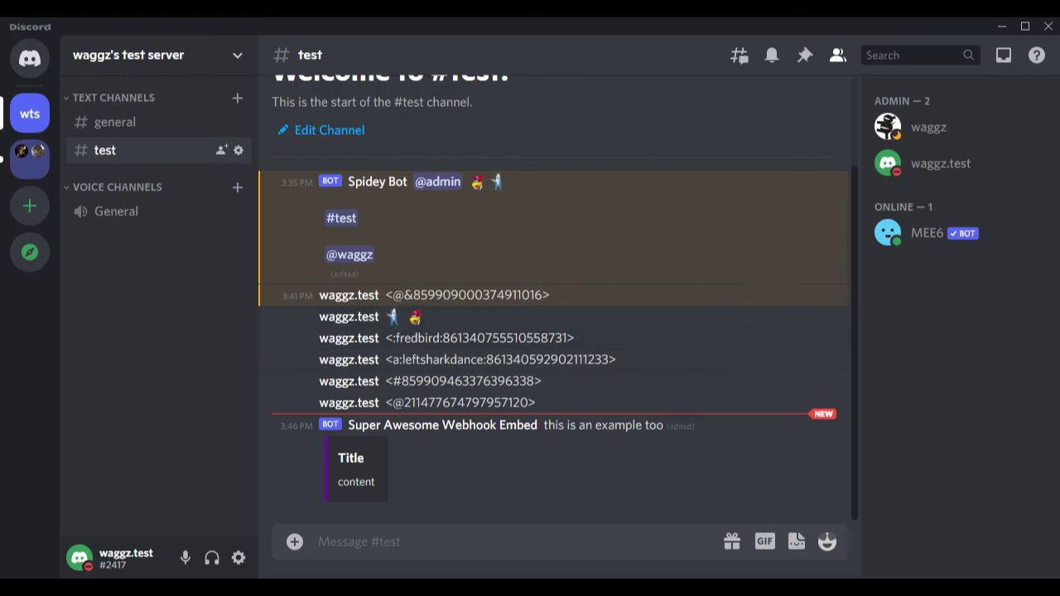
key(alt+Tab)
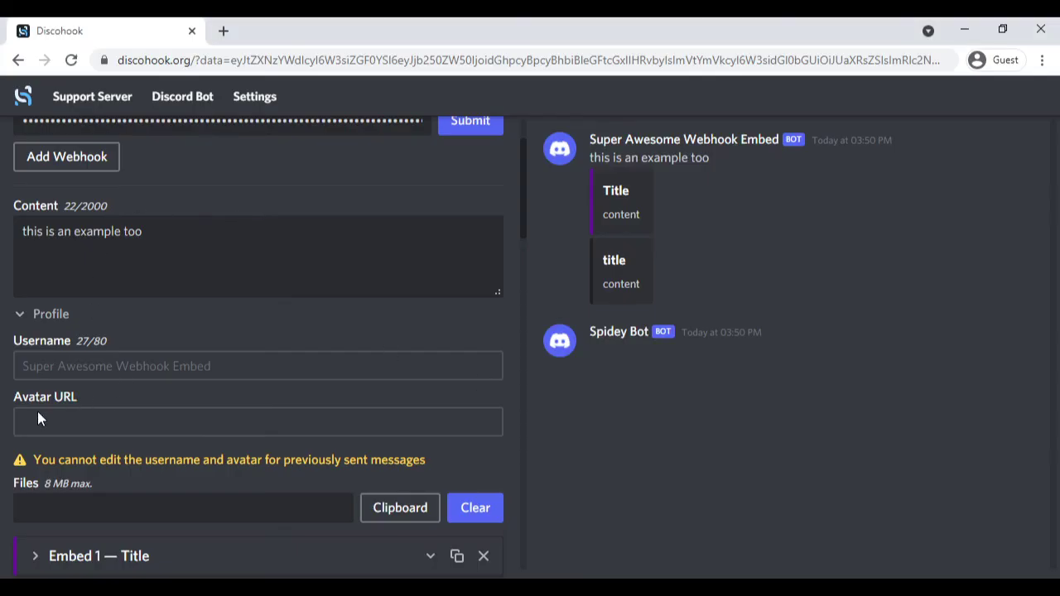
triple_click(135, 370)
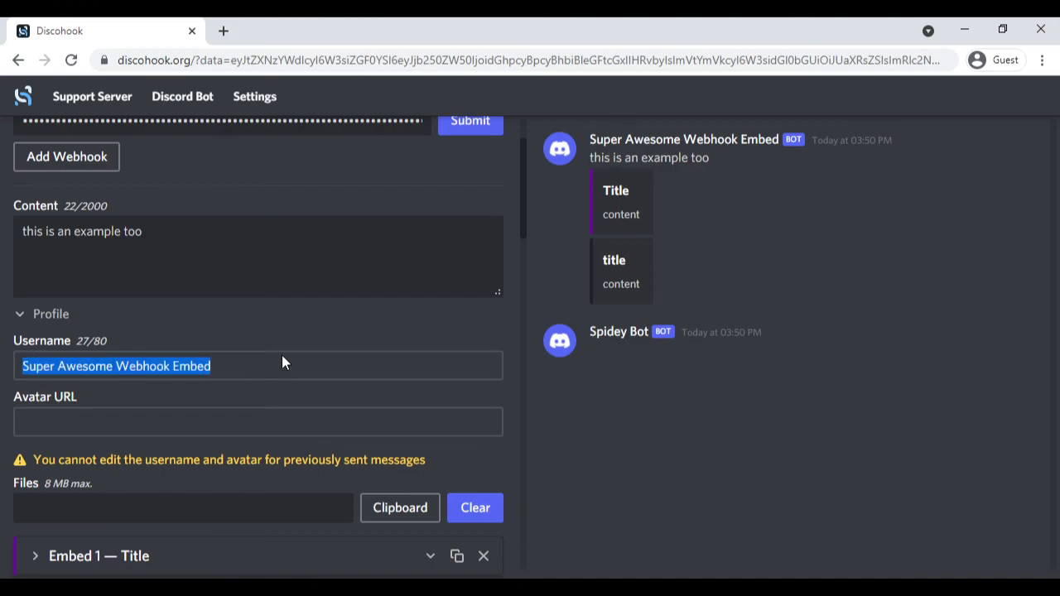